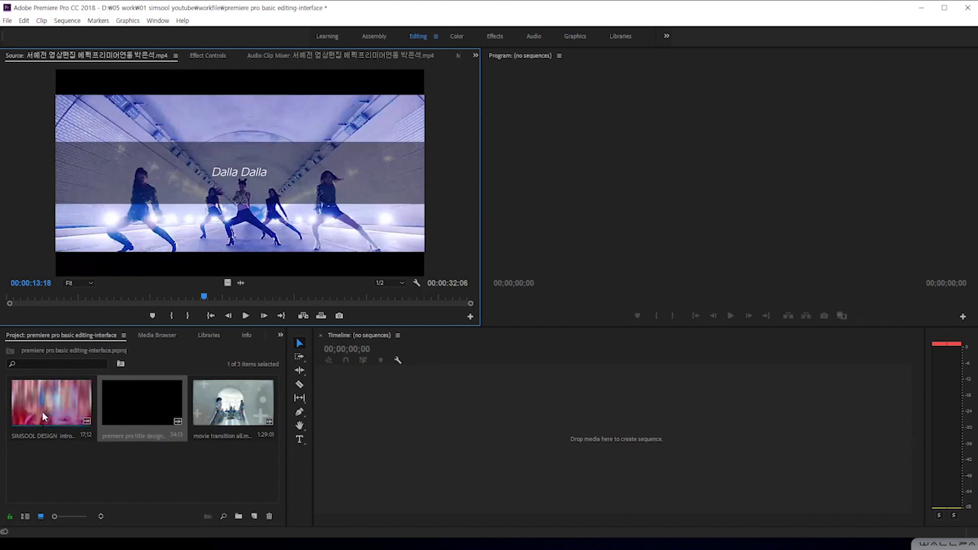
Step: Create a sequence from the SIMSOOL DESIGN intro editing clip and move its playhead to the clip's end at 00;00;17;12
{"action": "left_click_drag", "start_coordinate": [44, 417], "coordinate": [61, 463]}
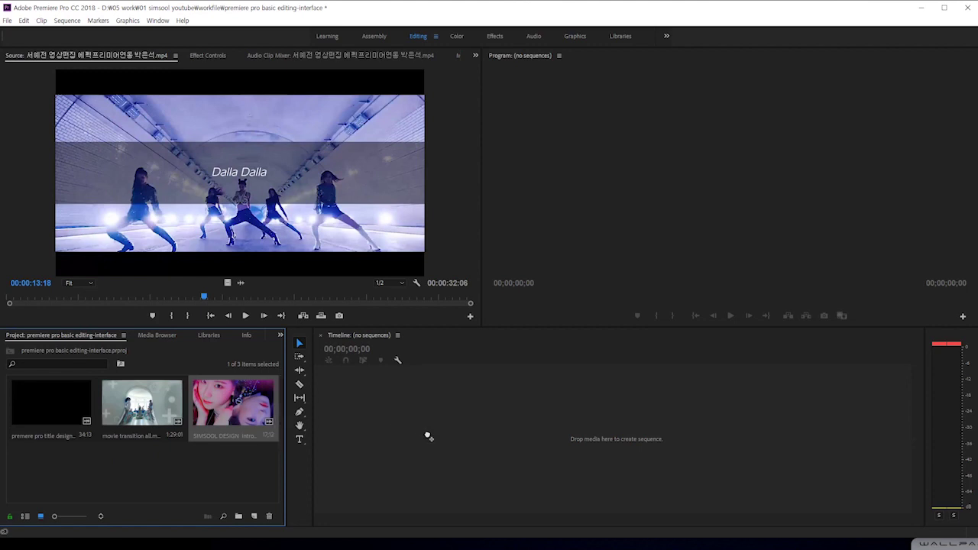
{"action": "left_click_drag", "start_coordinate": [429, 436], "coordinate": [430, 431]}
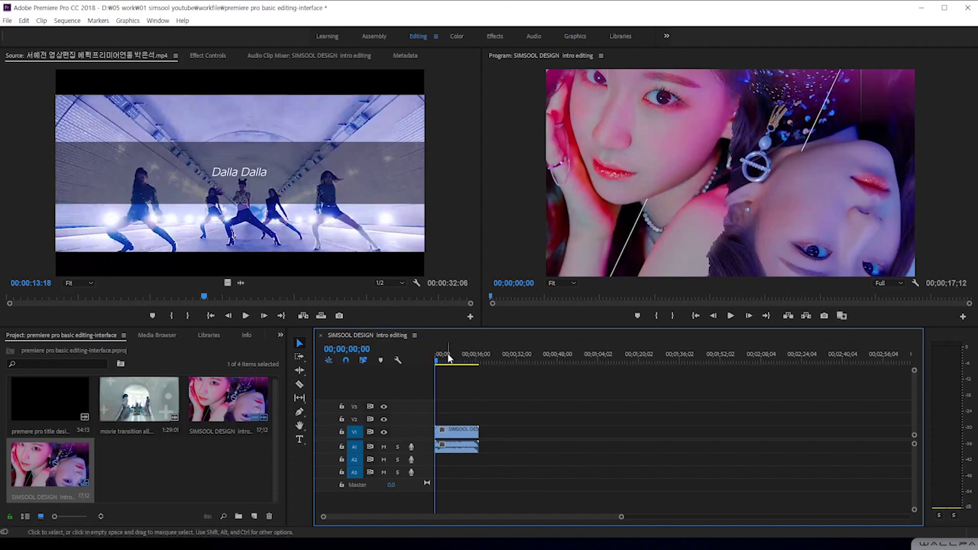
{"action": "left_click_drag", "start_coordinate": [437, 362], "coordinate": [479, 365]}
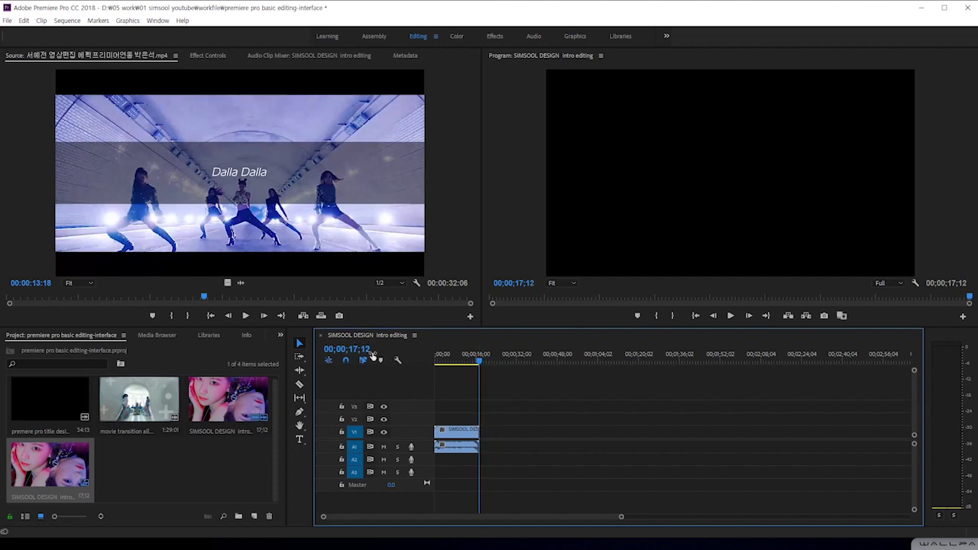
{"action": "left_click", "coordinate": [347, 349]}
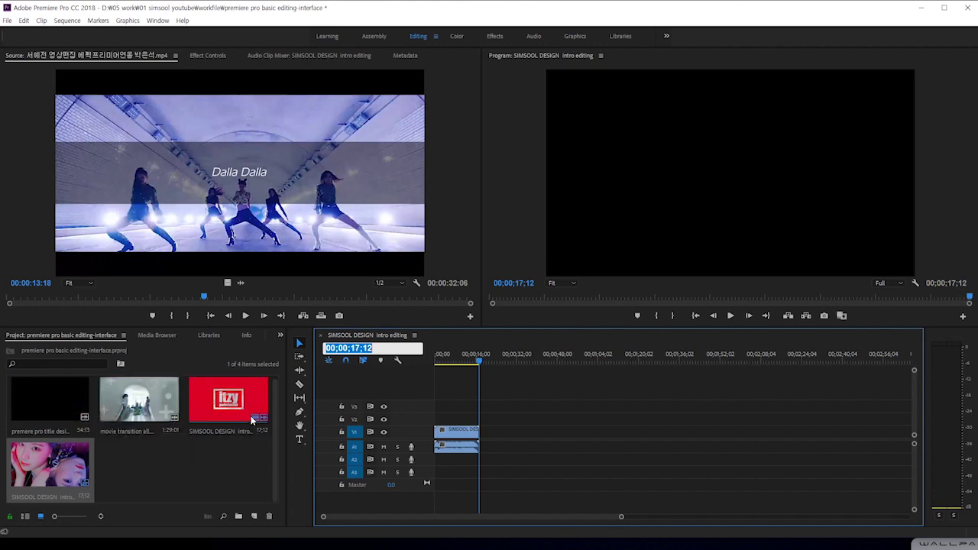
{"action": "left_click", "coordinate": [205, 475]}
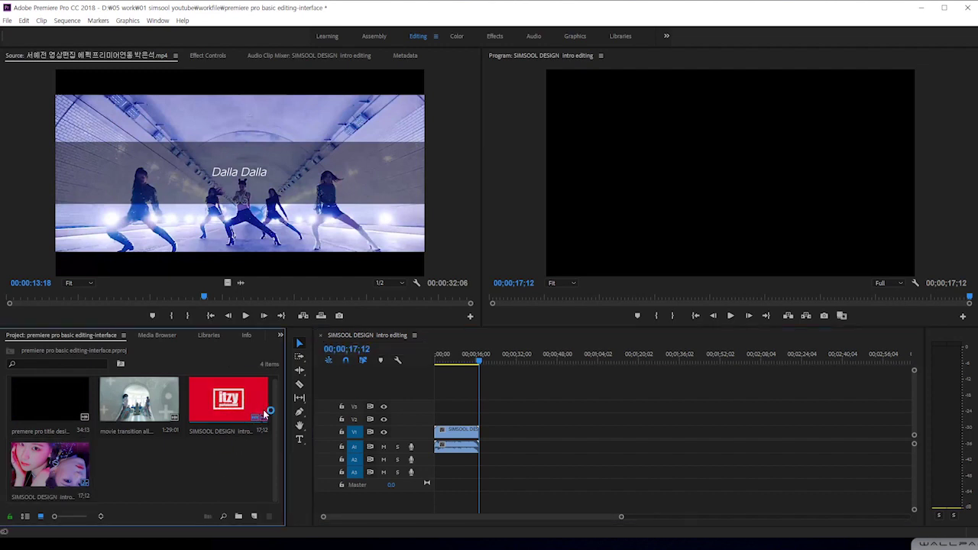
Step: Examine the source clips and the new sequence in the project bin, comparing their thumbnails and durations
{"action": "left_click", "coordinate": [132, 409]}
{"action": "left_click", "coordinate": [83, 409]}
{"action": "left_click", "coordinate": [157, 452]}
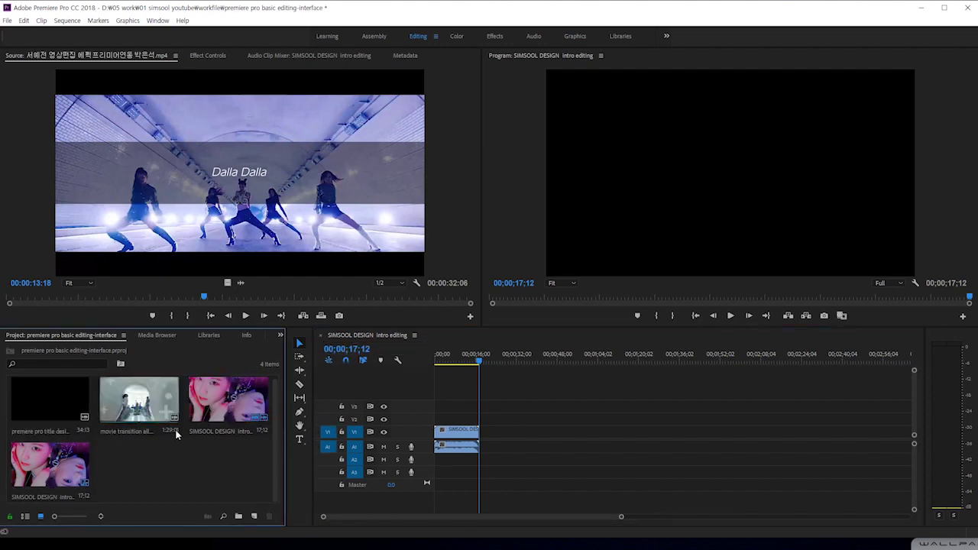
{"action": "left_click", "coordinate": [213, 413]}
{"action": "left_click", "coordinate": [131, 482]}
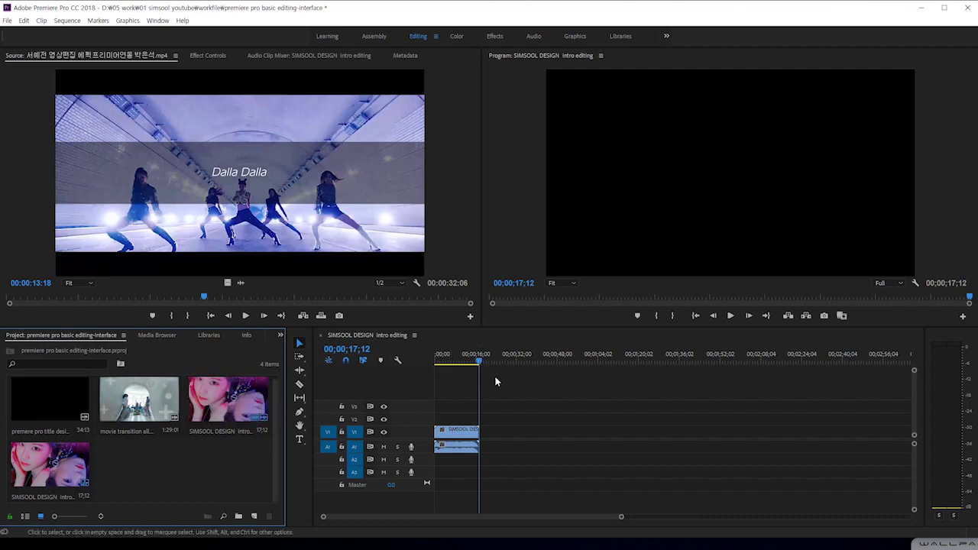
{"action": "left_click", "coordinate": [50, 396]}
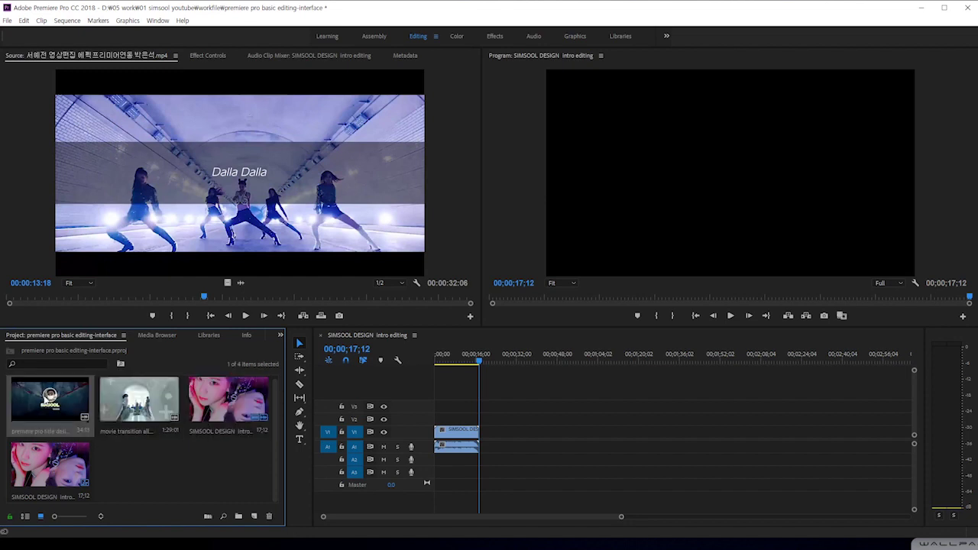
{"action": "left_click", "coordinate": [195, 404]}
{"action": "left_click", "coordinate": [48, 463]}
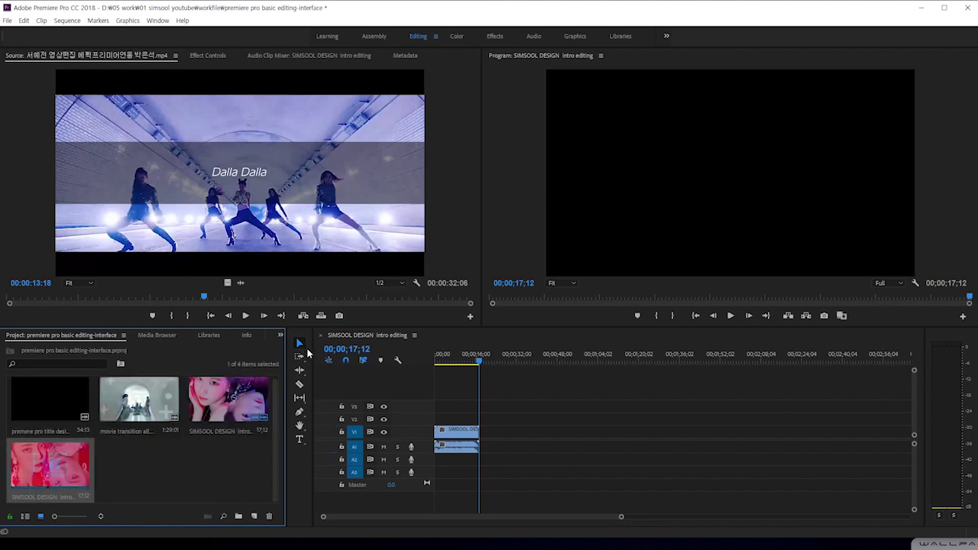
Step: Select the intro clip in the timeline and scrub the playhead through the sequence to 00;00;03;24
{"action": "left_click", "coordinate": [487, 433]}
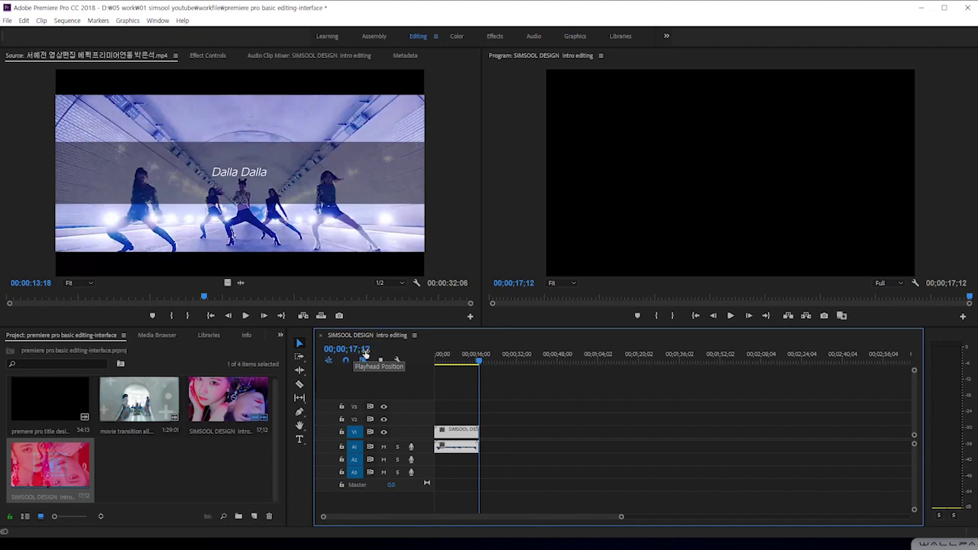
{"action": "left_click_drag", "start_coordinate": [365, 349], "coordinate": [326, 357]}
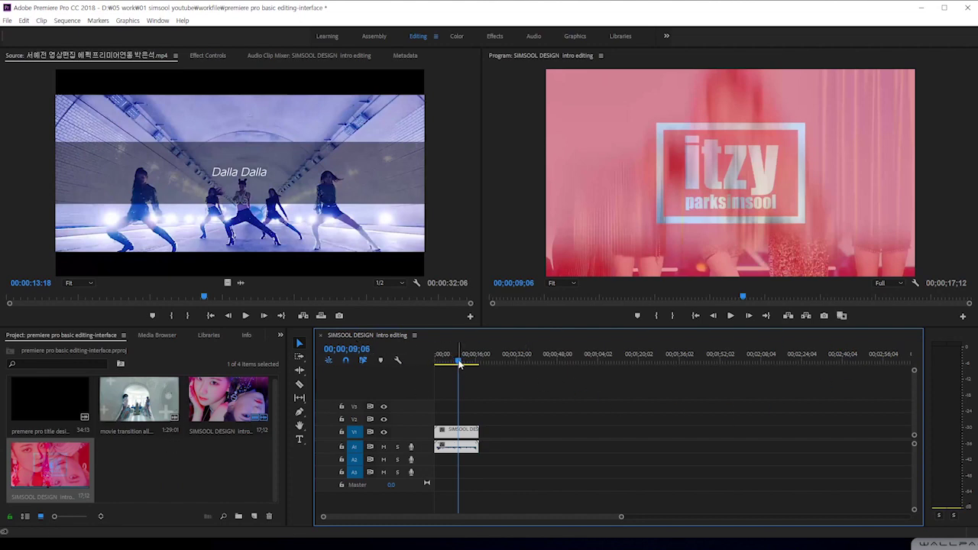
{"action": "left_click_drag", "start_coordinate": [459, 363], "coordinate": [461, 364]}
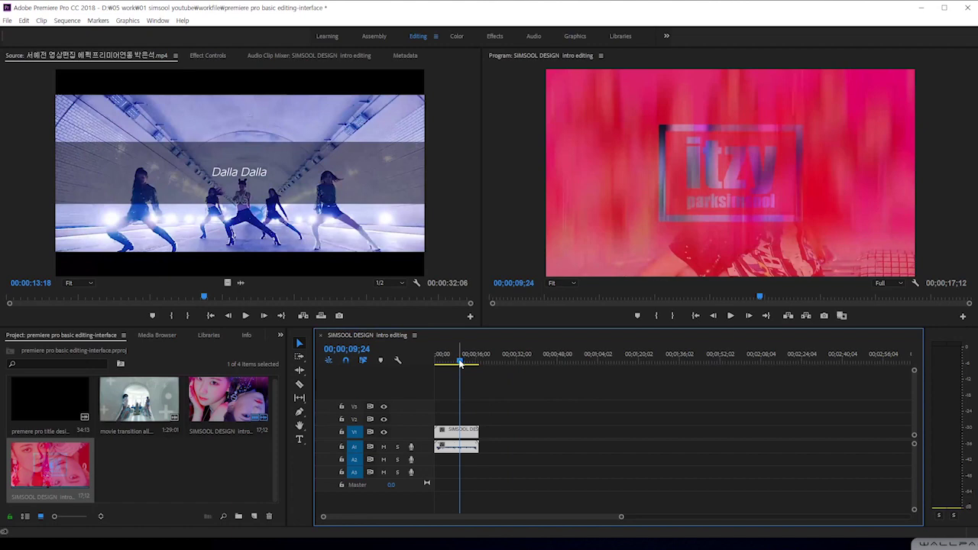
{"action": "left_click", "coordinate": [353, 350]}
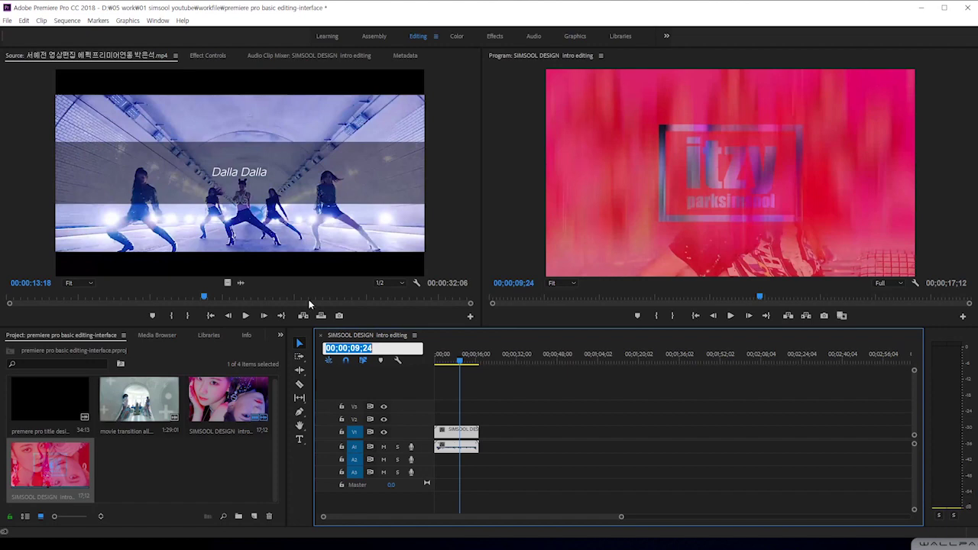
{"action": "left_click", "coordinate": [204, 300]}
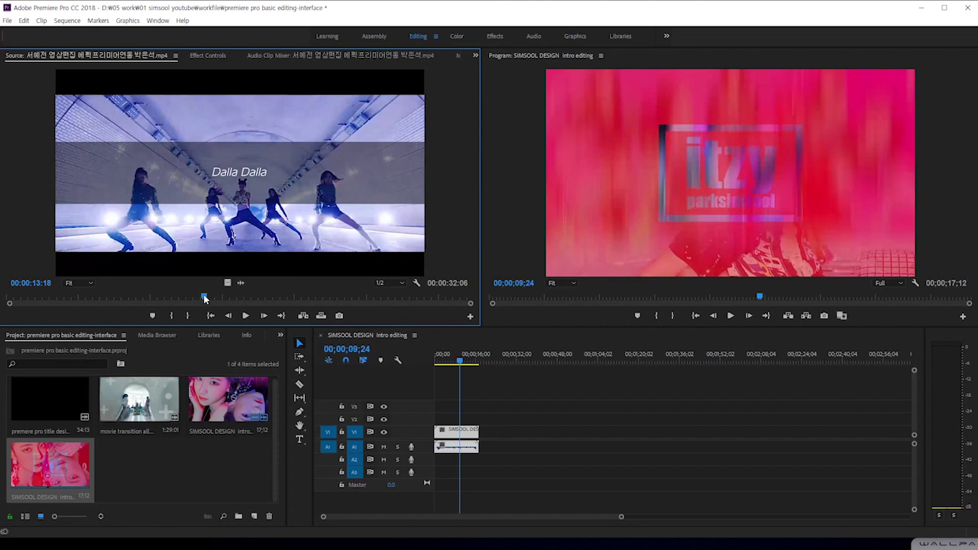
{"action": "left_click", "coordinate": [451, 366]}
{"action": "mouse_move", "coordinate": [450, 366]}
{"action": "left_mouse_down"}
{"action": "mouse_move", "coordinate": [465, 365]}
{"action": "mouse_move", "coordinate": [444, 366]}
{"action": "left_mouse_up"}
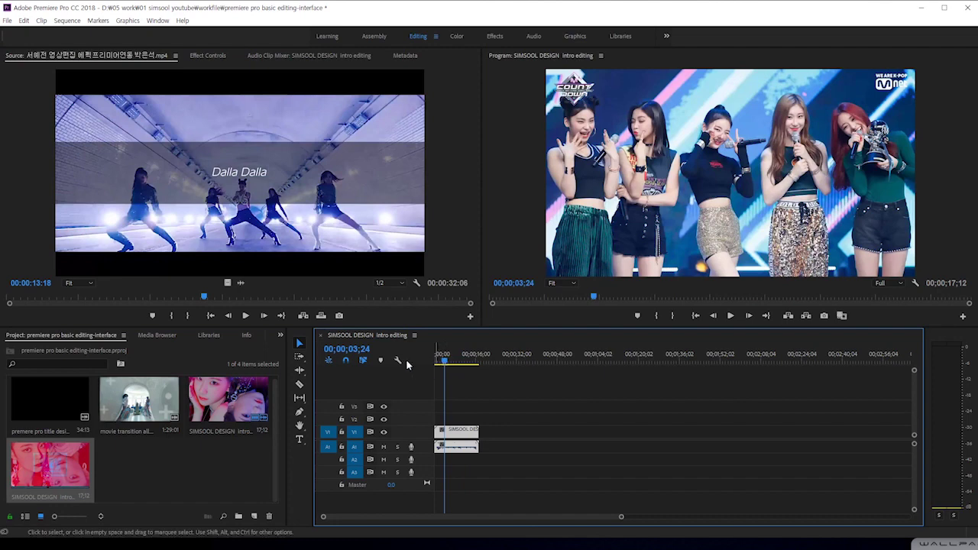
Step: Examine the hour, minute, second and frame parts of the timeline's playhead timecode
{"action": "left_click", "coordinate": [350, 349]}
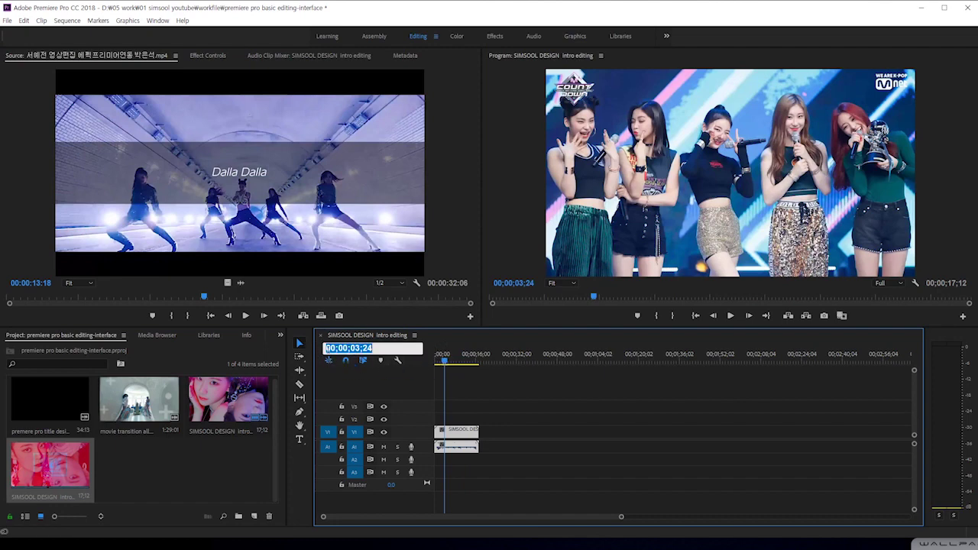
{"action": "left_click", "coordinate": [379, 348]}
{"action": "left_click_drag", "start_coordinate": [379, 348], "coordinate": [321, 347]}
{"action": "left_click", "coordinate": [387, 348]}
{"action": "left_click_drag", "start_coordinate": [387, 348], "coordinate": [334, 348]}
{"action": "left_click", "coordinate": [393, 349]}
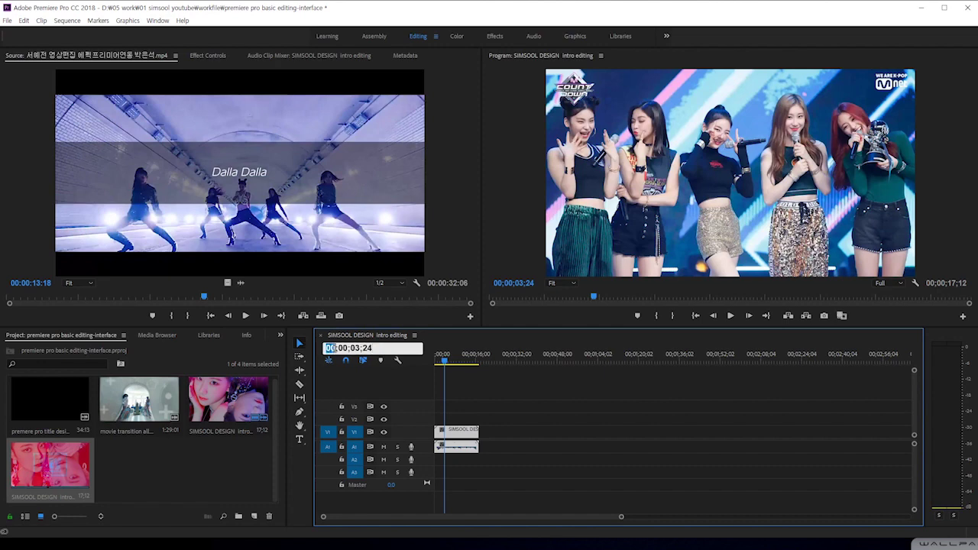
{"action": "left_click", "coordinate": [338, 347]}
{"action": "left_click", "coordinate": [349, 347]}
{"action": "left_click_drag", "start_coordinate": [362, 348], "coordinate": [368, 348]}
{"action": "key", "text": "Right"}
Step: Move the playhead to 00;00;02;15 and advance it frame by frame to 00;00;03;00
{"action": "left_click_drag", "start_coordinate": [447, 360], "coordinate": [438, 357]}
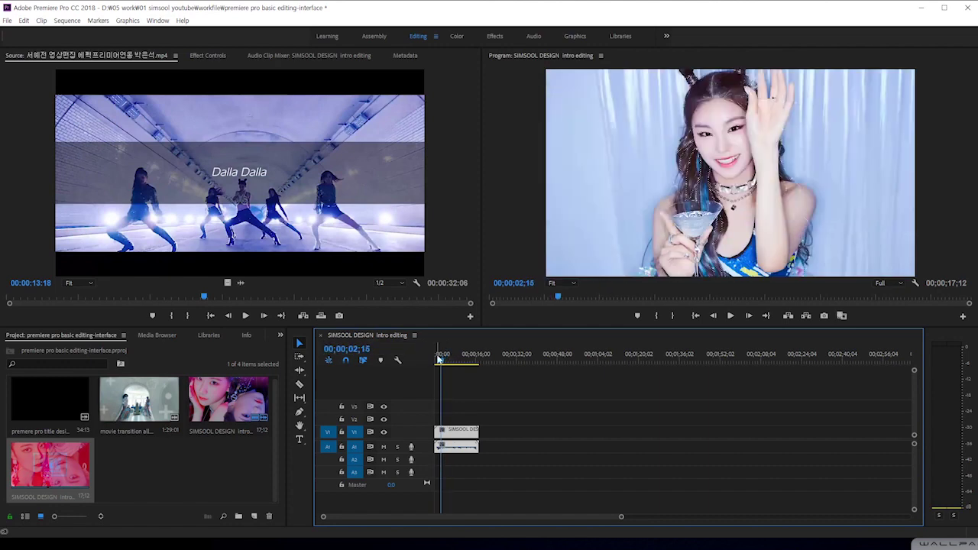
{"action": "key", "text": "Right"}
{"action": "key", "text": "Right"}
{"action": "key", "text": "Right"}
{"action": "key", "text": "Right"}
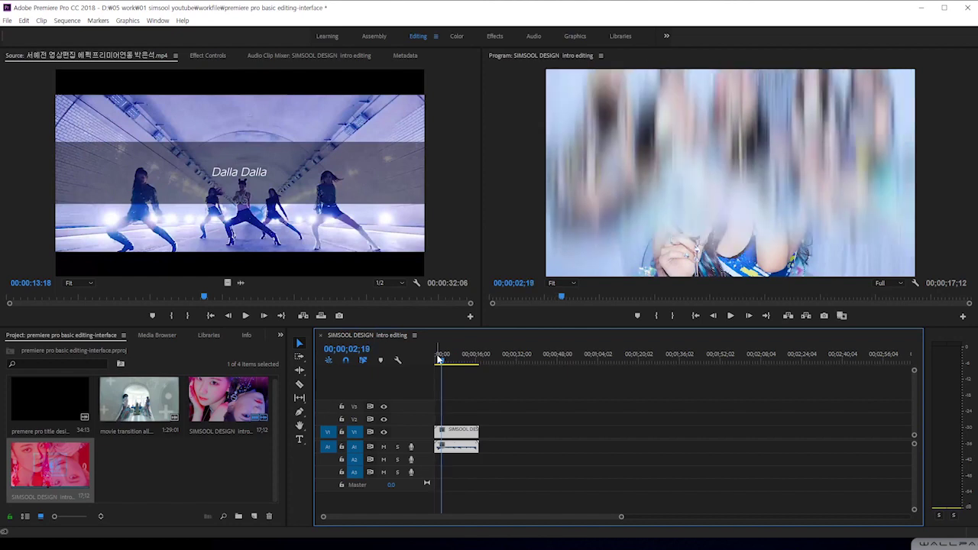
{"action": "key", "text": "Right"}
{"action": "key", "text": "Right"}
{"action": "key", "text": "Right"}
{"action": "key", "text": "Right"}
{"action": "key", "text": "Right"}
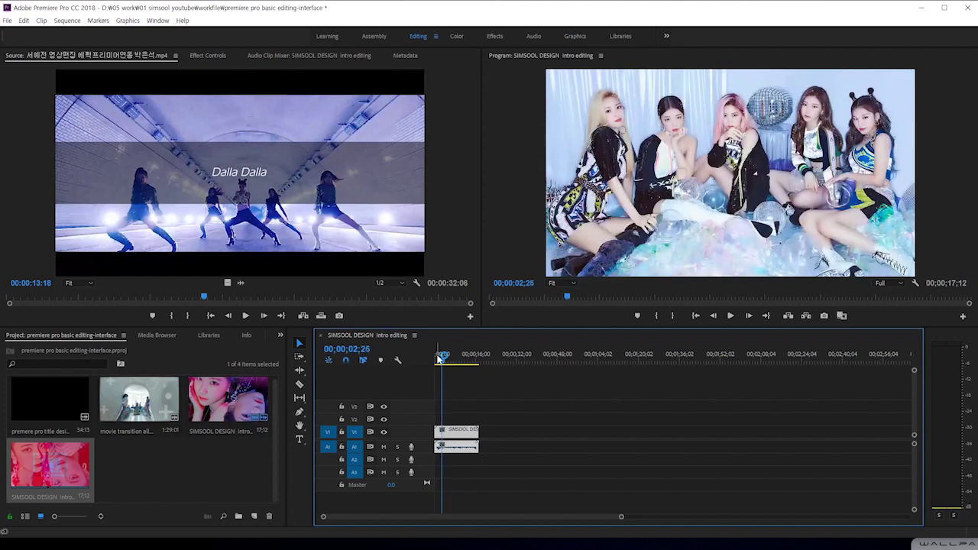
{"action": "key", "text": "Right"}
{"action": "key", "text": "Right"}
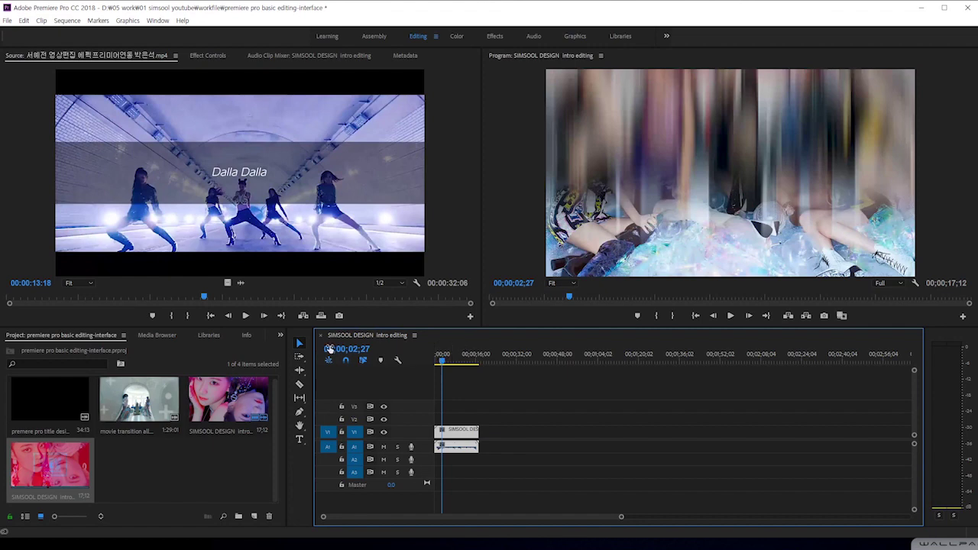
{"action": "key", "text": "Right"}
{"action": "key", "text": "Right"}
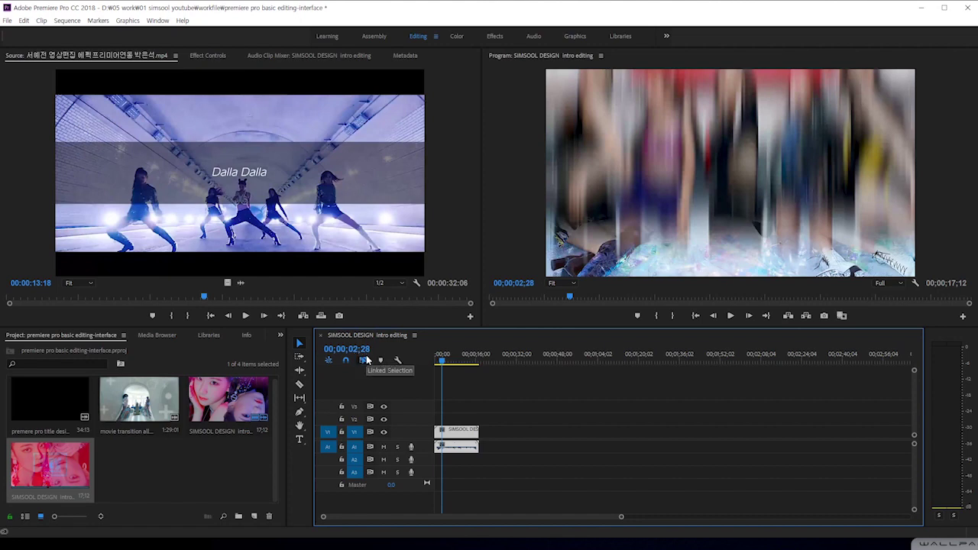
{"action": "key", "text": "Right"}
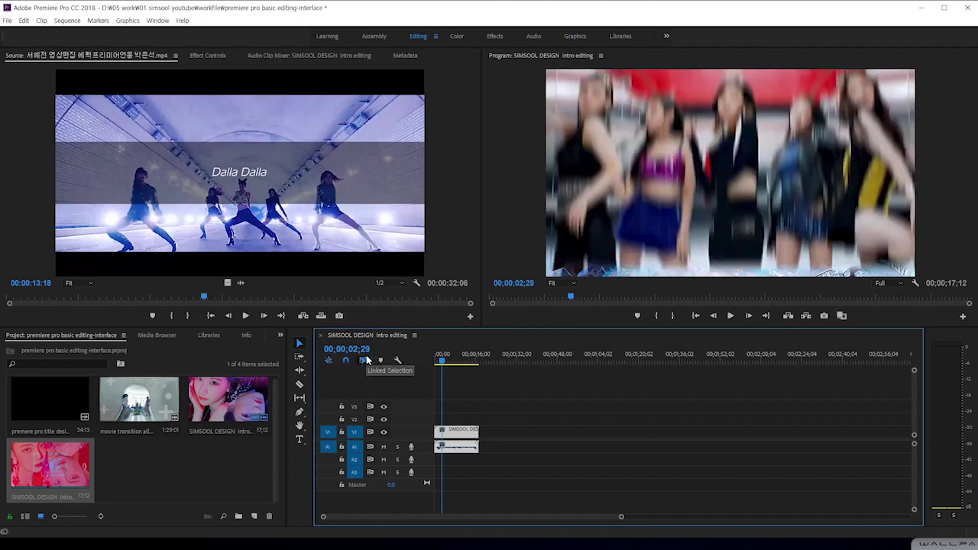
{"action": "key", "text": "Right"}
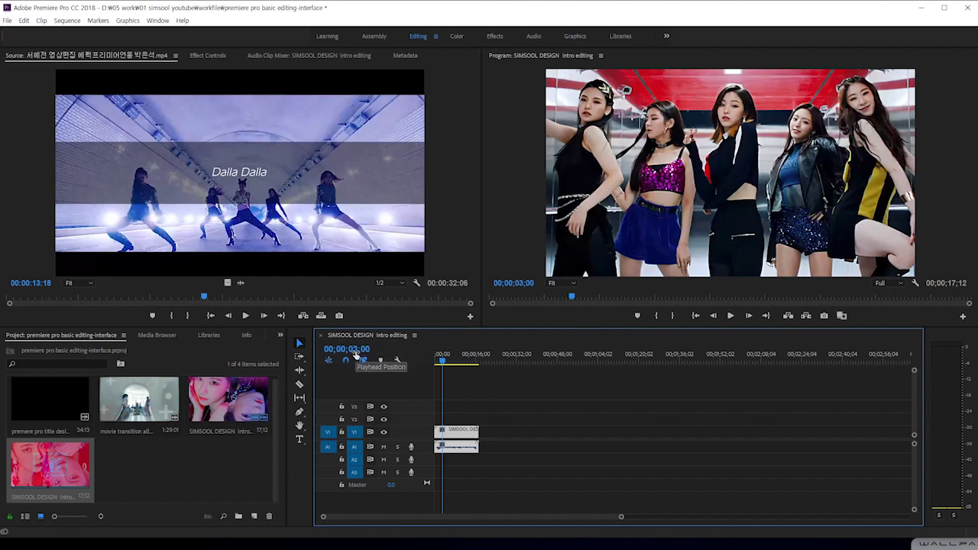
Step: Examine the default video and audio transition durations in the Timeline preferences and leave without saving changes
{"action": "left_click", "coordinate": [7, 20]}
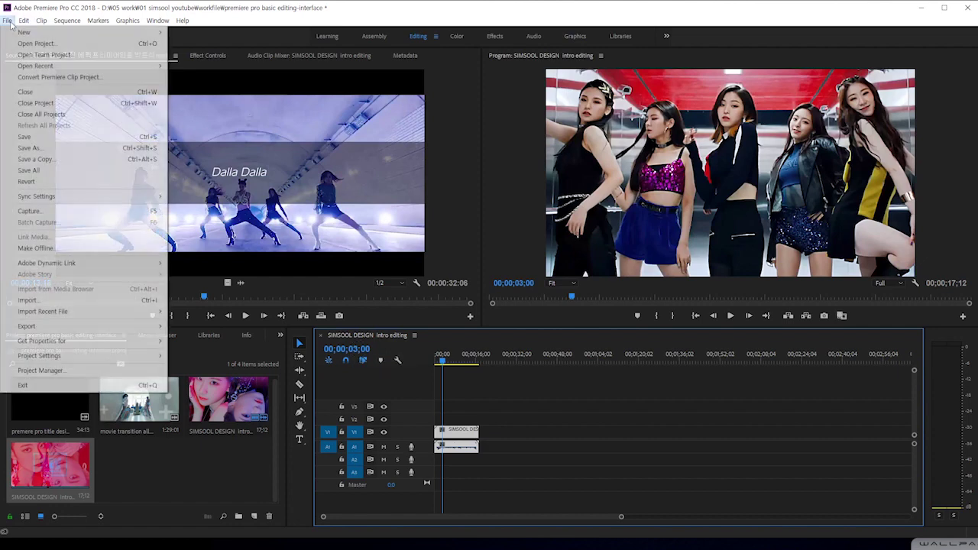
{"action": "mouse_move", "coordinate": [24, 20]}
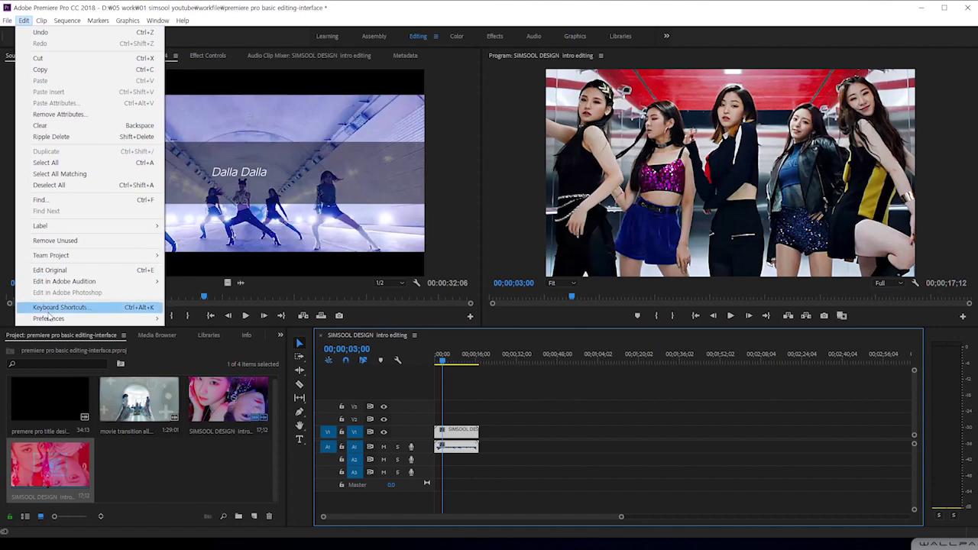
{"action": "mouse_move", "coordinate": [49, 319]}
{"action": "left_click", "coordinate": [205, 320]}
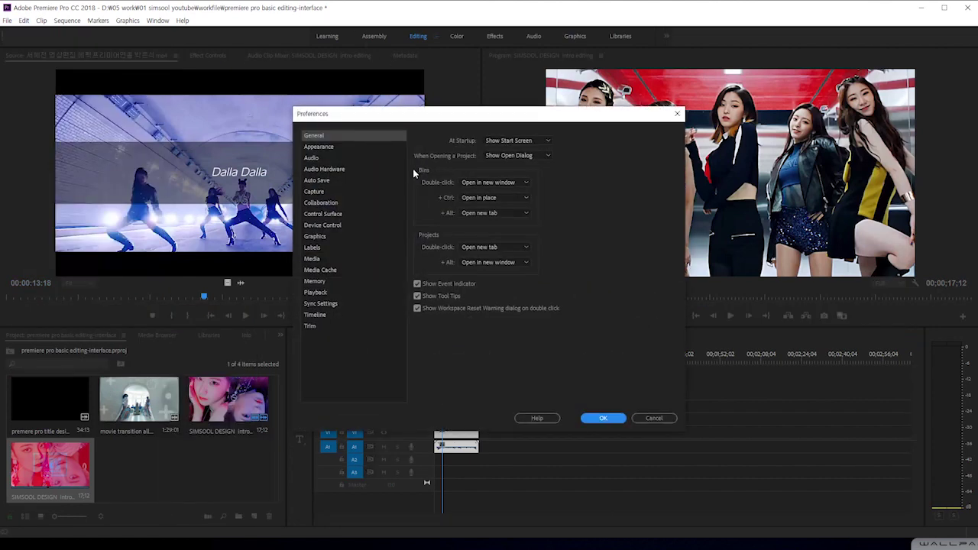
{"action": "left_click", "coordinate": [314, 314]}
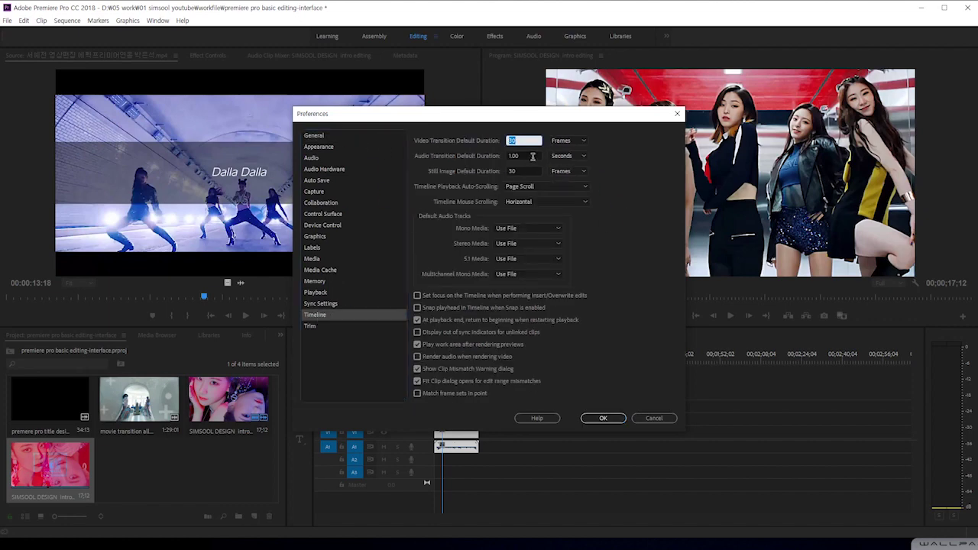
{"action": "left_click", "coordinate": [532, 156]}
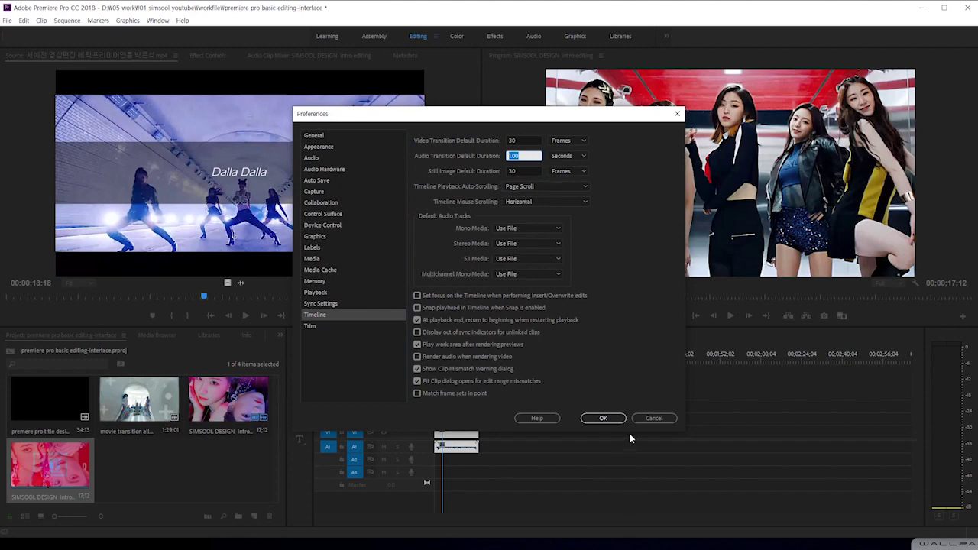
{"action": "left_click", "coordinate": [654, 418]}
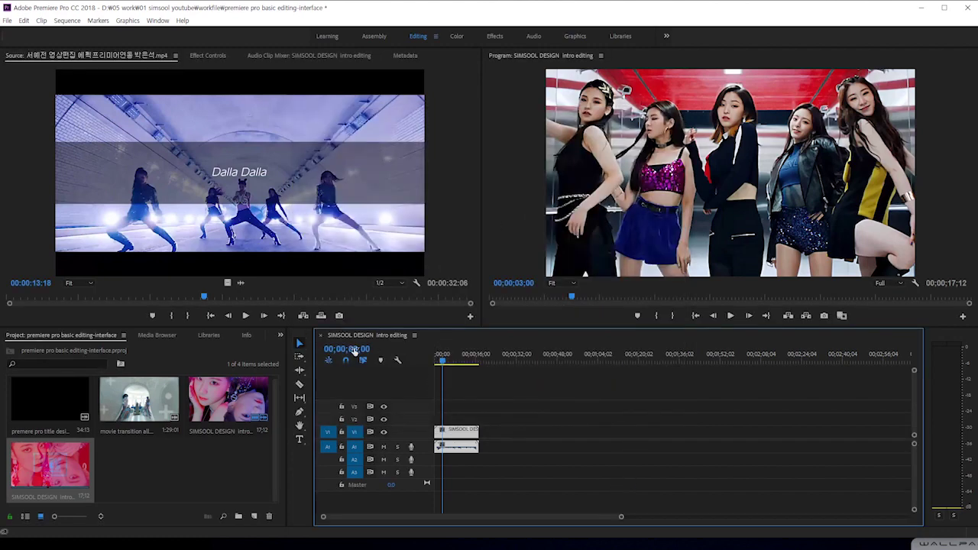
Step: Inspect the frames and seconds parts of the playhead timecode and leave the value as it is
{"action": "left_click", "coordinate": [349, 348]}
{"action": "left_click", "coordinate": [374, 348]}
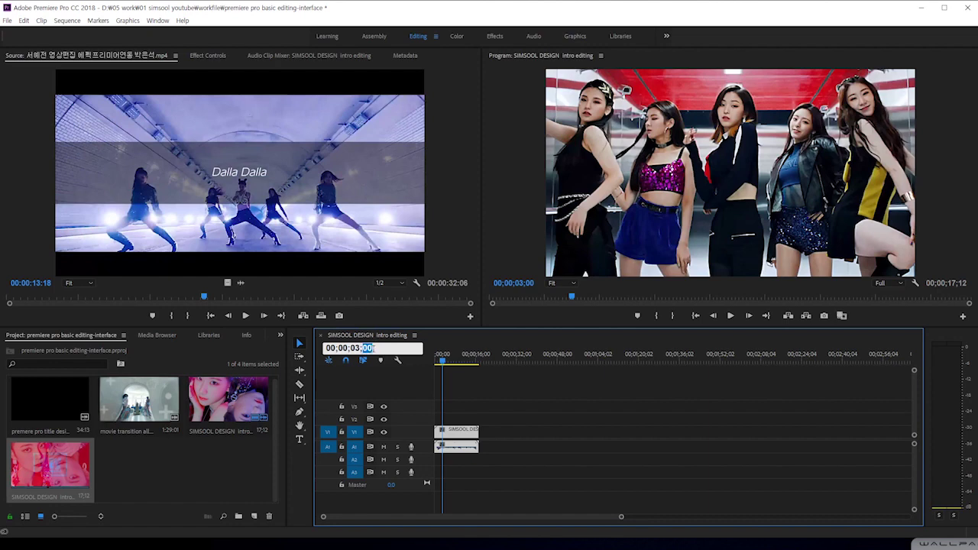
{"action": "left_click", "coordinate": [357, 347]}
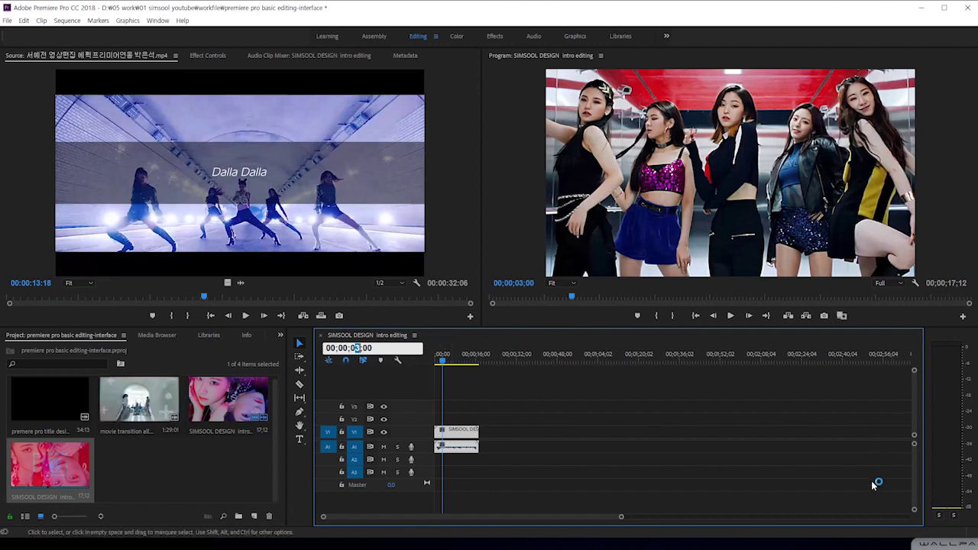
{"action": "left_click", "coordinate": [205, 470]}
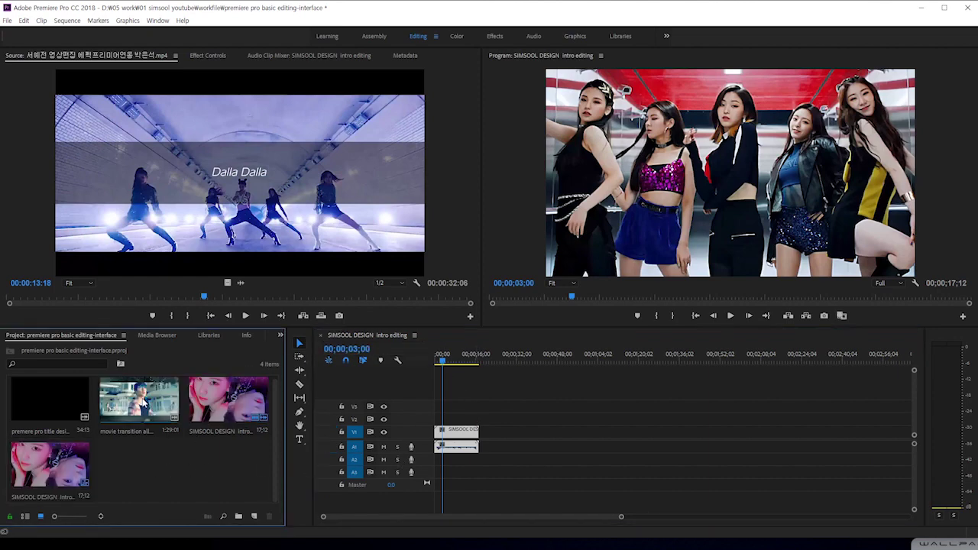
Step: Look over the commands available for the movie transition clip and select that clip in the project bin
{"action": "right_click", "coordinate": [142, 402]}
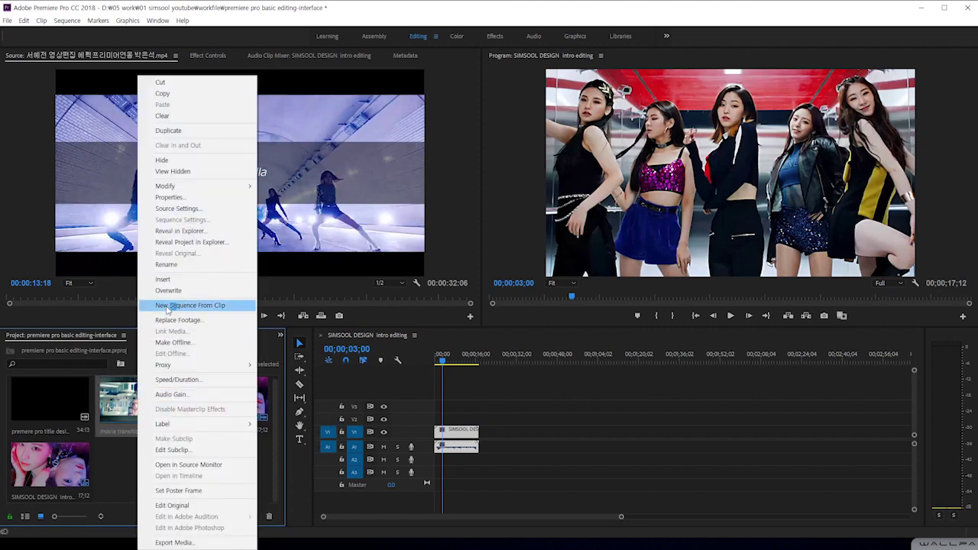
{"action": "left_click", "coordinate": [227, 310]}
{"action": "left_click", "coordinate": [64, 402]}
{"action": "left_click", "coordinate": [135, 402]}
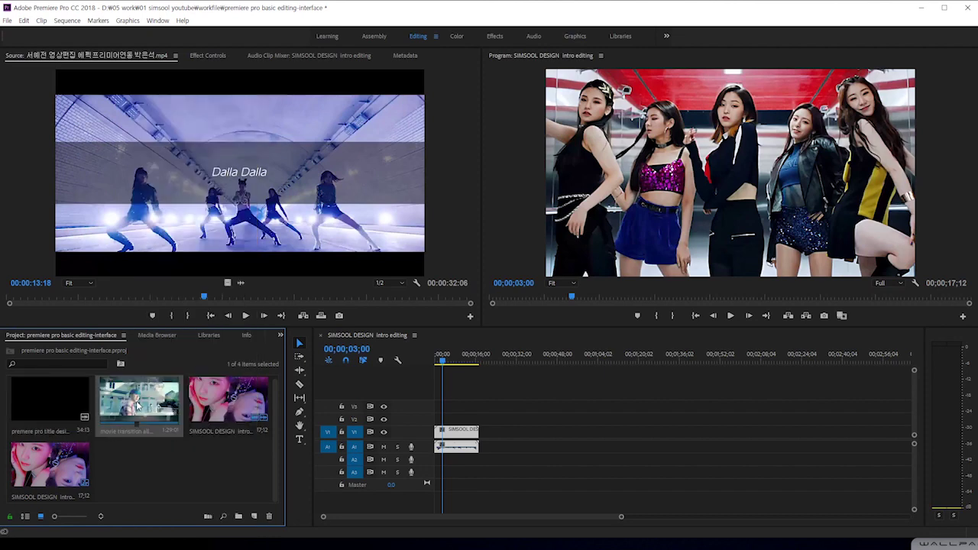
Step: Create a new sequence from the movie transition all clip and move the playhead to the clip's end
{"action": "right_click", "coordinate": [136, 405]}
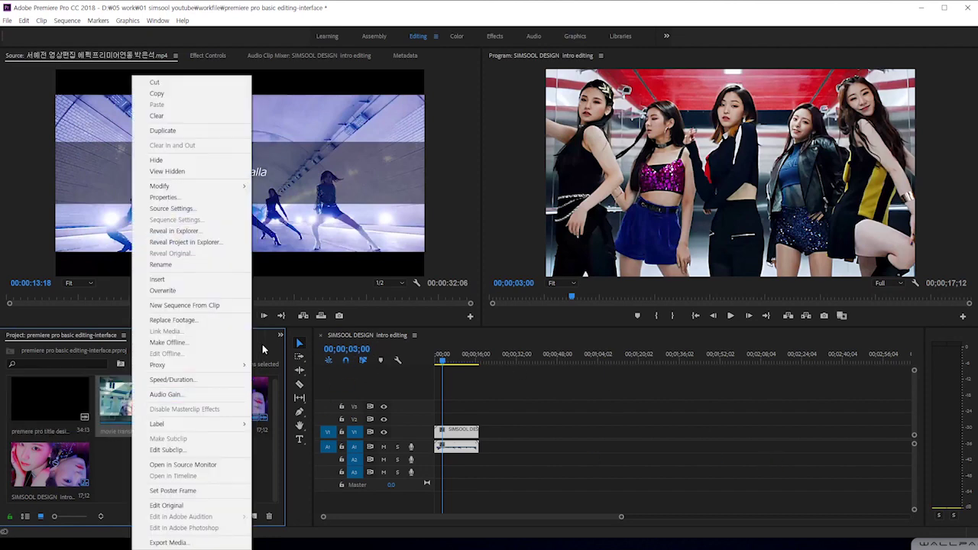
{"action": "left_click", "coordinate": [186, 305]}
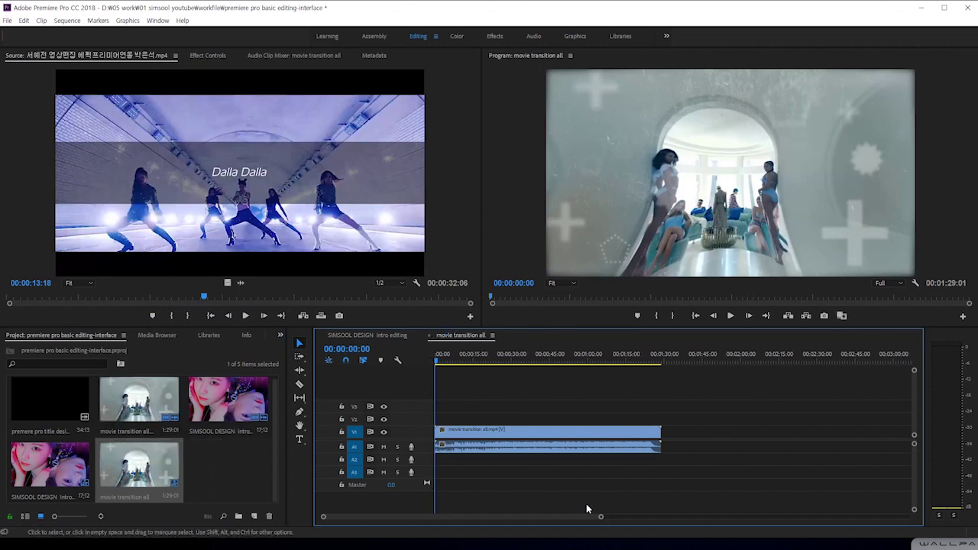
{"action": "left_click_drag", "start_coordinate": [565, 353], "coordinate": [662, 353]}
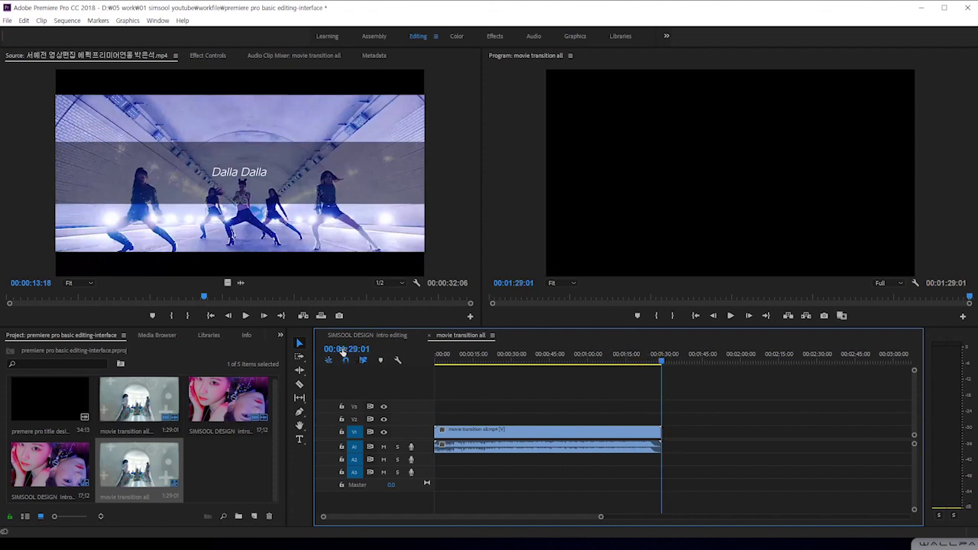
Step: Inspect the minutes, seconds and frames parts of the playhead timecode without editing it, and move the playhead to 00:00:43:10
{"action": "left_click", "coordinate": [343, 350]}
{"action": "left_click", "coordinate": [356, 350]}
{"action": "left_click_drag", "start_coordinate": [368, 348], "coordinate": [377, 378]}
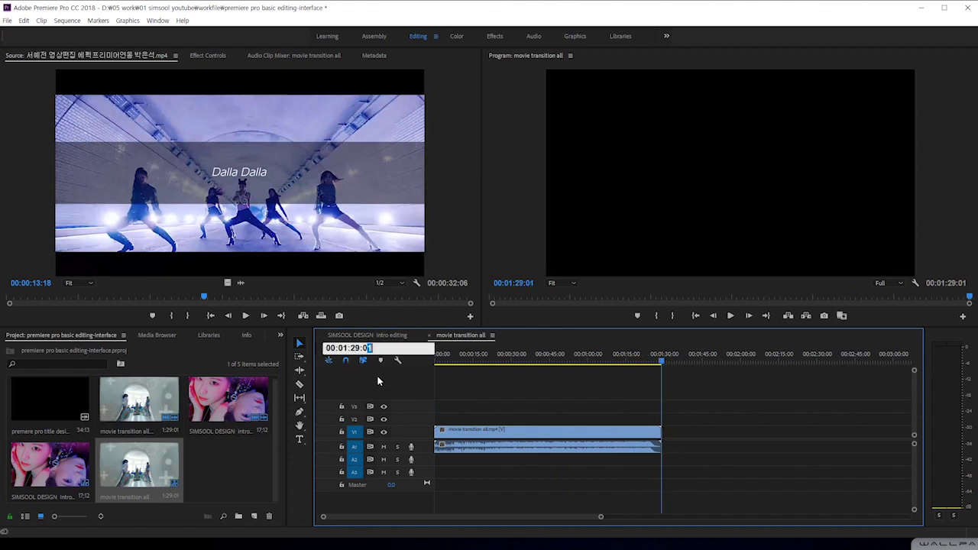
{"action": "left_click_drag", "start_coordinate": [557, 356], "coordinate": [541, 387]}
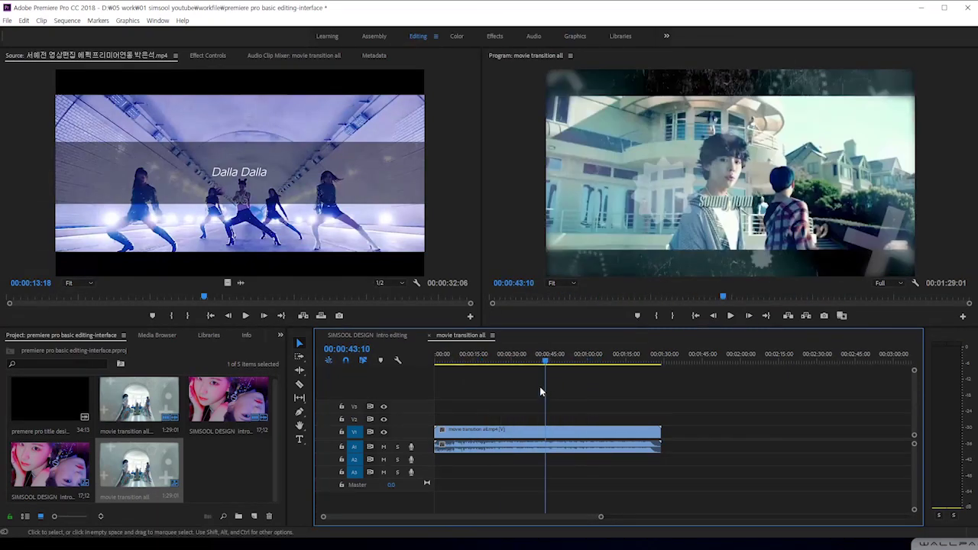
Step: Close the movie transition all sequence's timeline panel and reopen that sequence from the project bin
{"action": "left_click", "coordinate": [492, 336]}
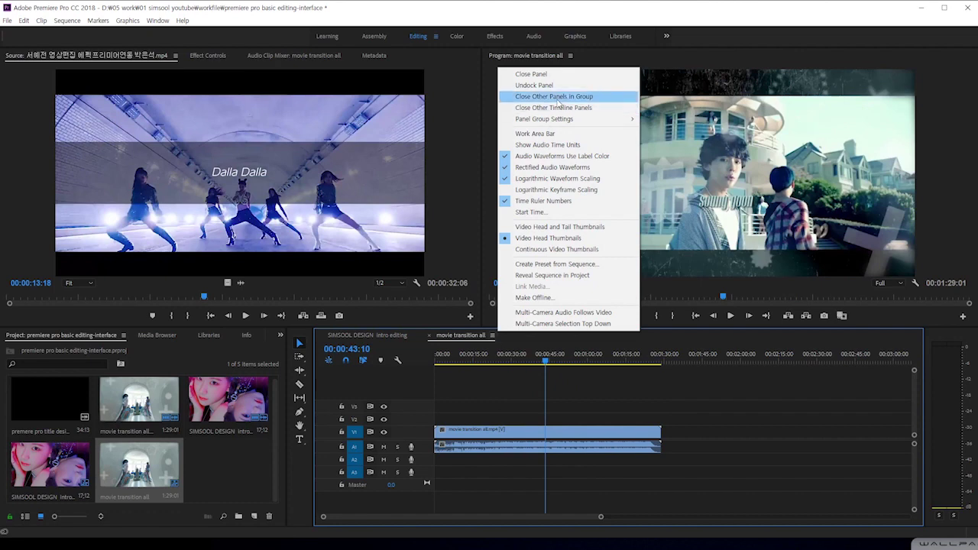
{"action": "left_click", "coordinate": [552, 74]}
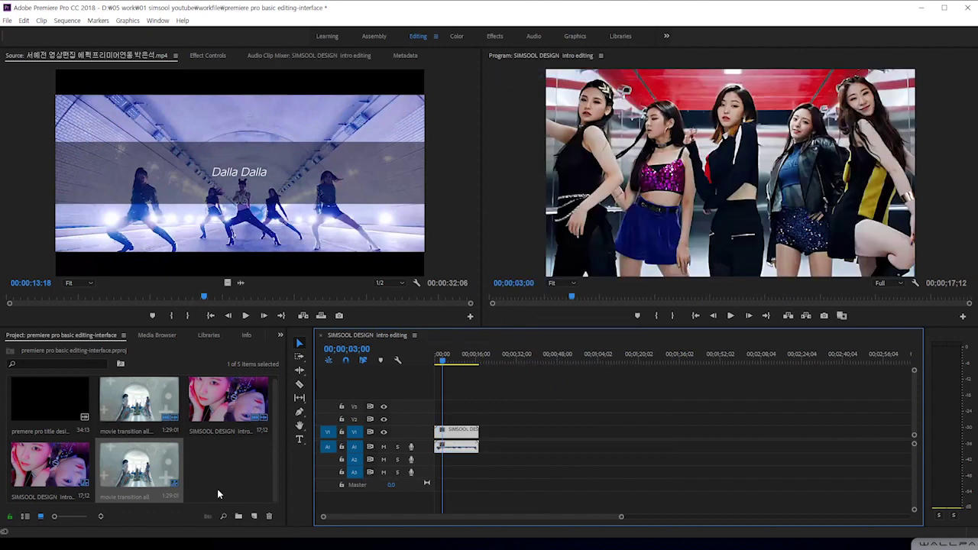
{"action": "left_click", "coordinate": [208, 483]}
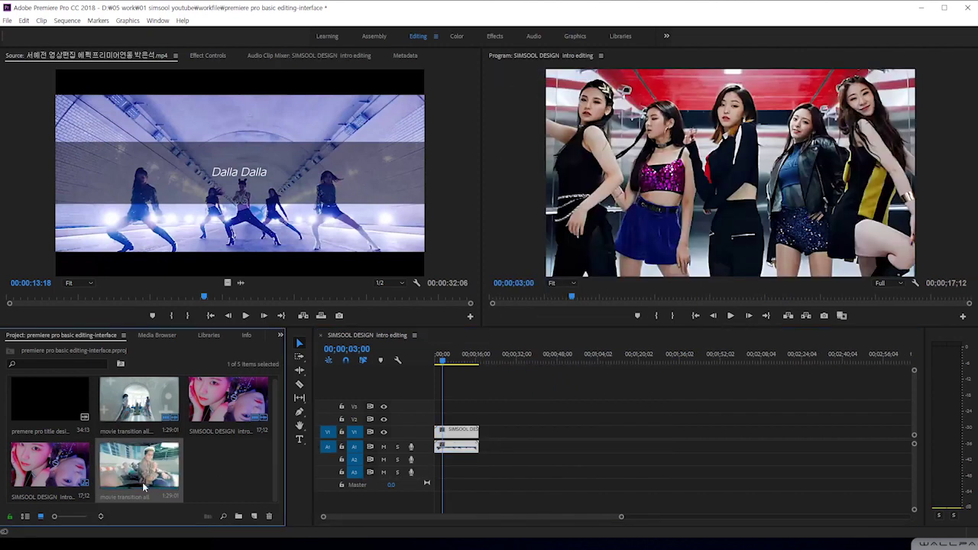
{"action": "left_click", "coordinate": [49, 475]}
{"action": "left_click", "coordinate": [141, 474]}
{"action": "left_click", "coordinate": [49, 474]}
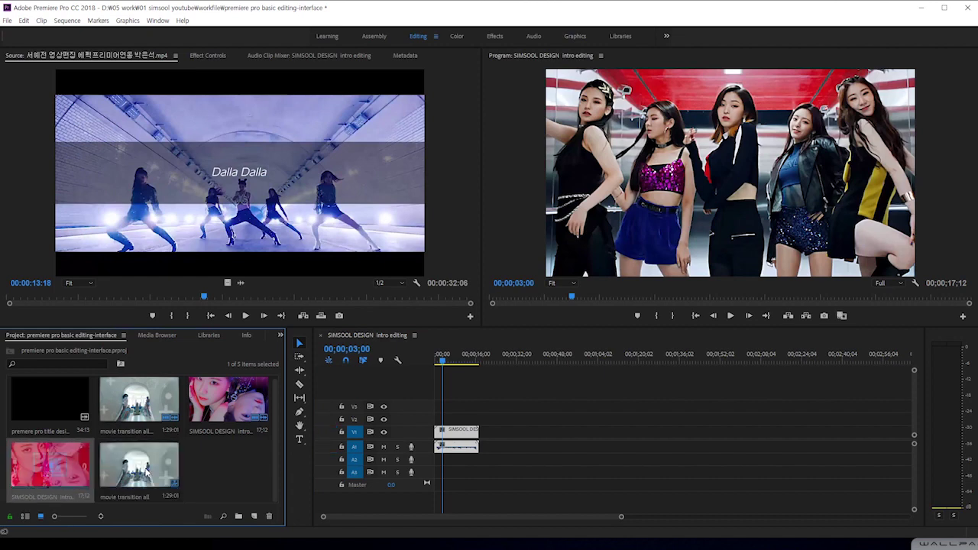
{"action": "left_click", "coordinate": [145, 472]}
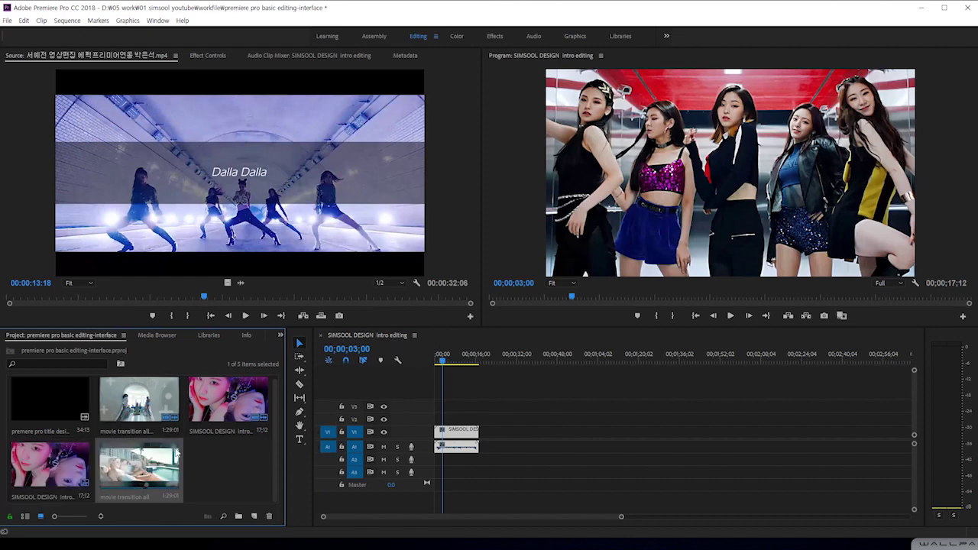
{"action": "left_click_drag", "start_coordinate": [140, 473], "coordinate": [255, 516]}
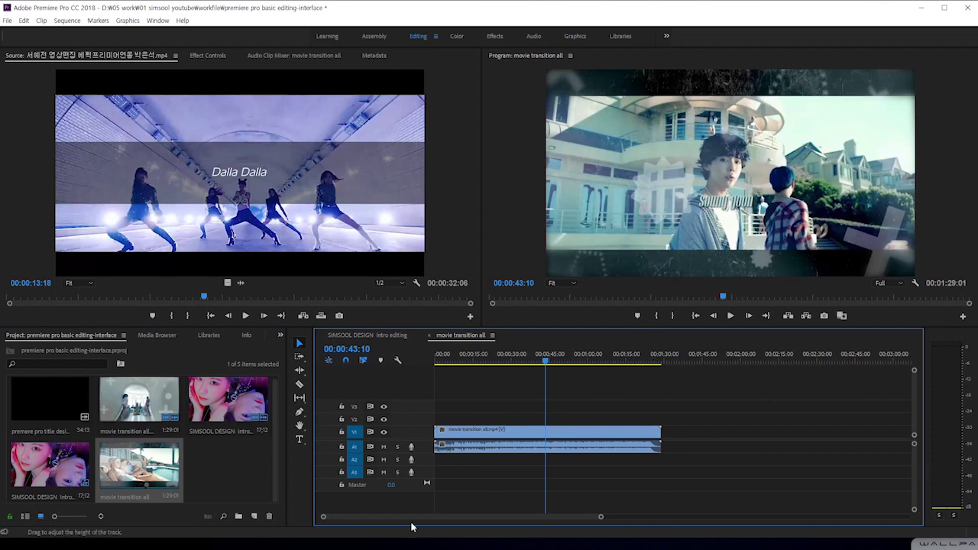
Step: Close both open sequences and reopen only the SIMSOOL DESIGN intro editing sequence from the project bin
{"action": "left_click", "coordinate": [430, 335]}
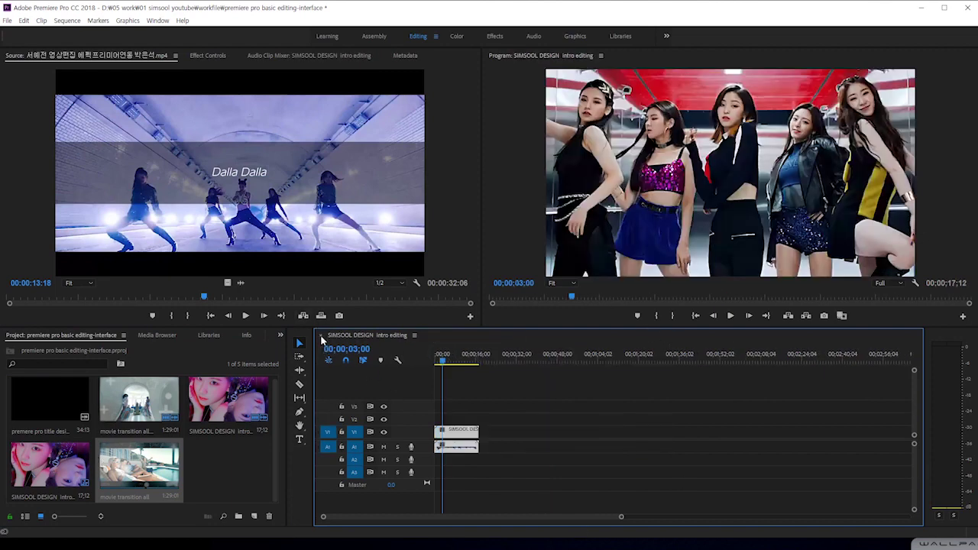
{"action": "left_click", "coordinate": [321, 335]}
{"action": "double_click", "coordinate": [38, 471]}
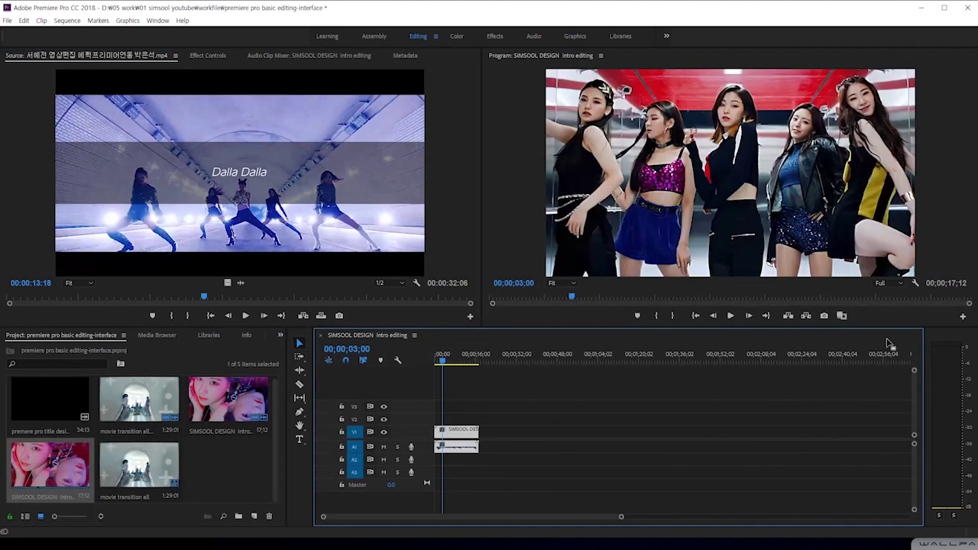
Step: Focus the Source and Program monitors in turn to compare them, and scrub the intro sequence to 00;00;10;18
{"action": "left_click", "coordinate": [152, 466]}
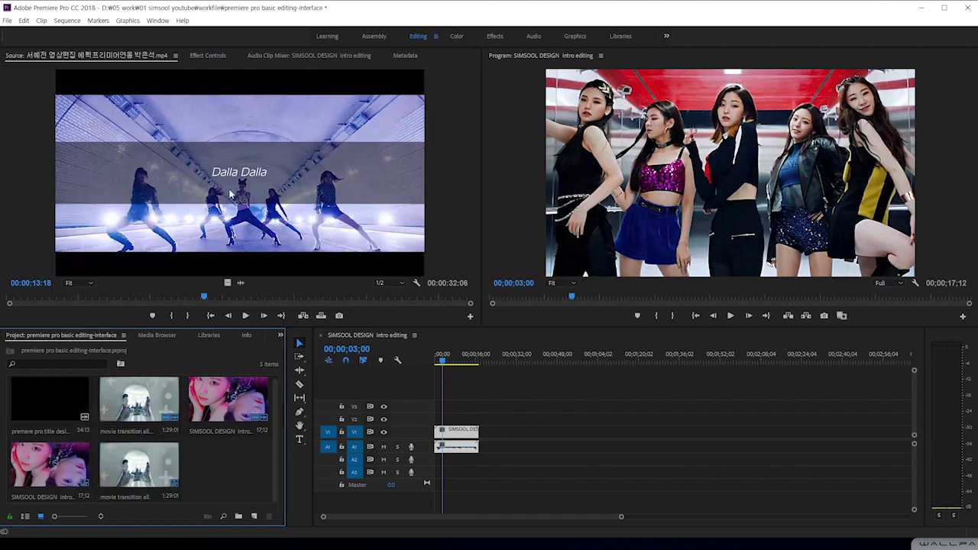
{"action": "left_click", "coordinate": [650, 140]}
{"action": "left_click", "coordinate": [278, 127]}
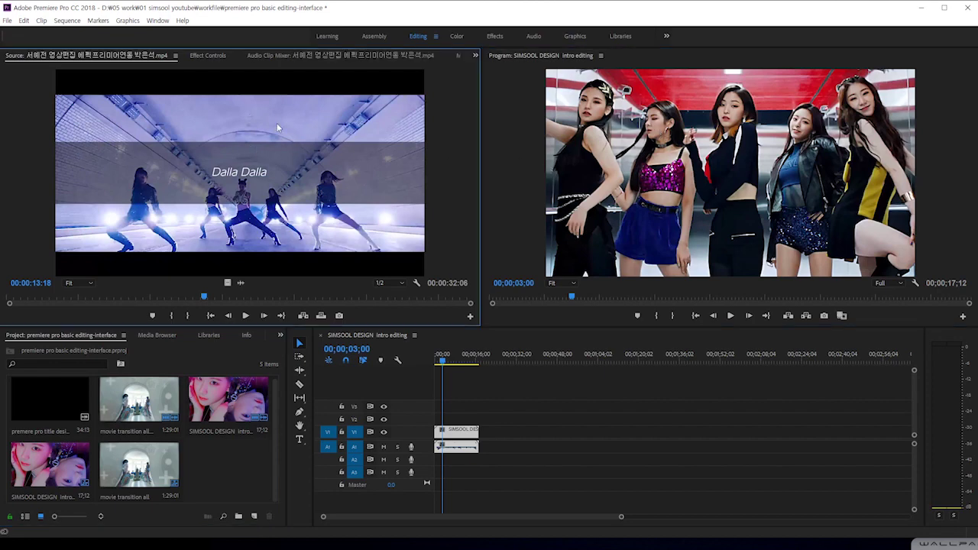
{"action": "left_click", "coordinate": [654, 182]}
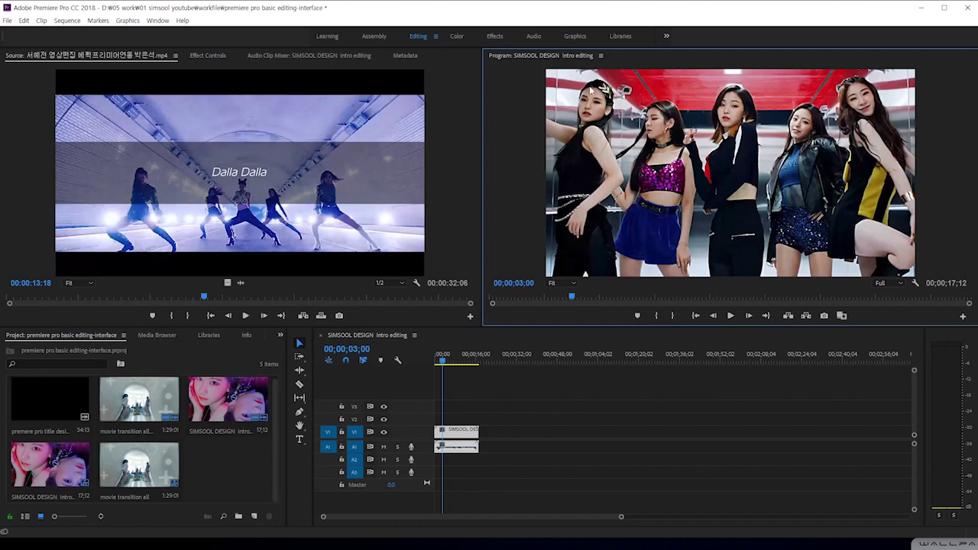
{"action": "left_click", "coordinate": [451, 362]}
{"action": "left_click_drag", "start_coordinate": [451, 363], "coordinate": [462, 362]}
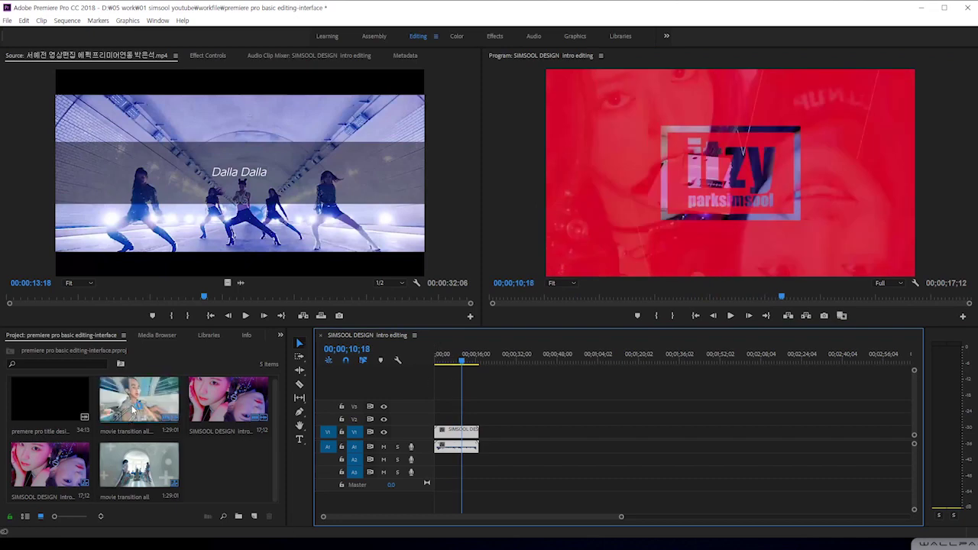
Step: Append the movie transition all clip directly after the intro clip on V1/A1 and check the timecode at the sequence's end
{"action": "left_click_drag", "start_coordinate": [134, 411], "coordinate": [486, 442]}
{"action": "left_click", "coordinate": [474, 365]}
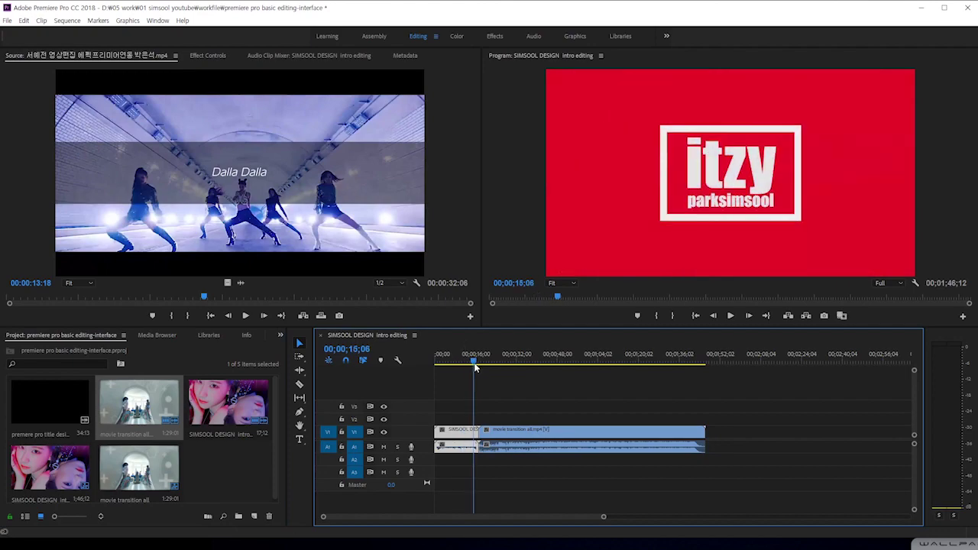
{"action": "left_click_drag", "start_coordinate": [474, 366], "coordinate": [706, 425]}
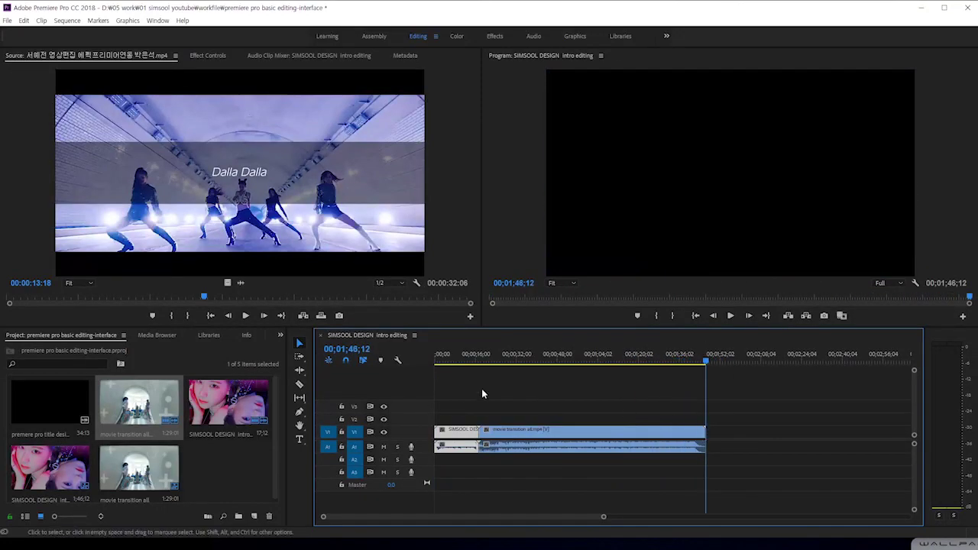
{"action": "left_click", "coordinate": [353, 353]}
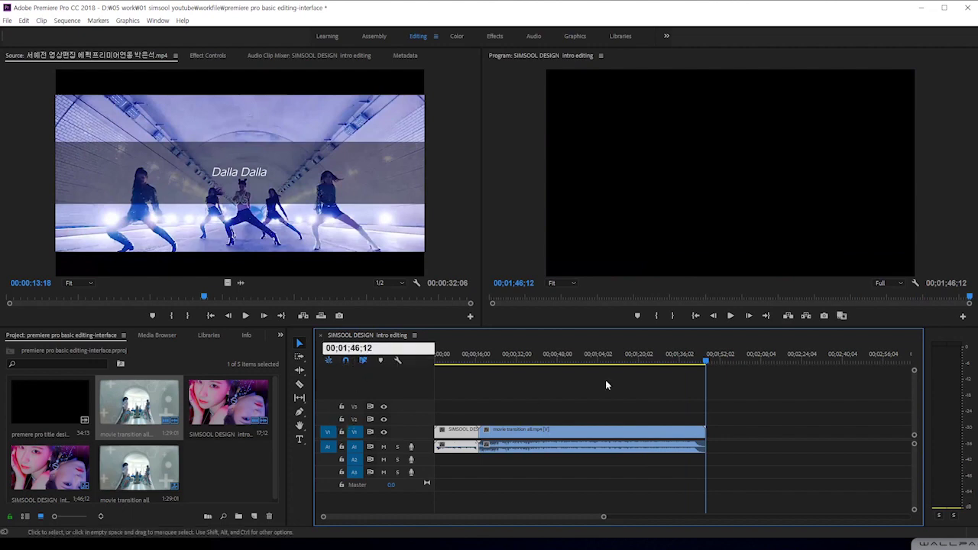
{"action": "left_click", "coordinate": [632, 356]}
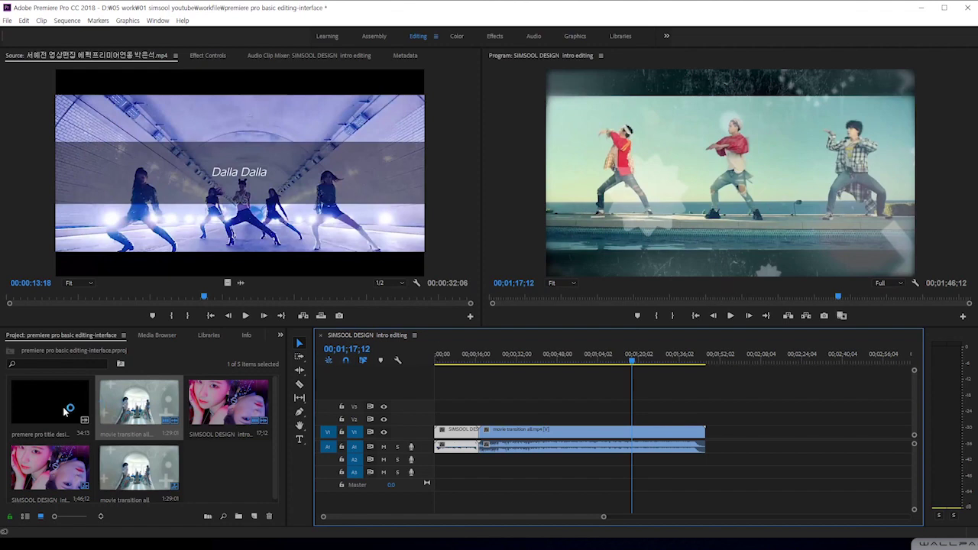
Step: Append the premiere pro title design clip and two SIMSOOL DESIGN intro clips to the end of the sequence
{"action": "left_click_drag", "start_coordinate": [50, 402], "coordinate": [715, 438]}
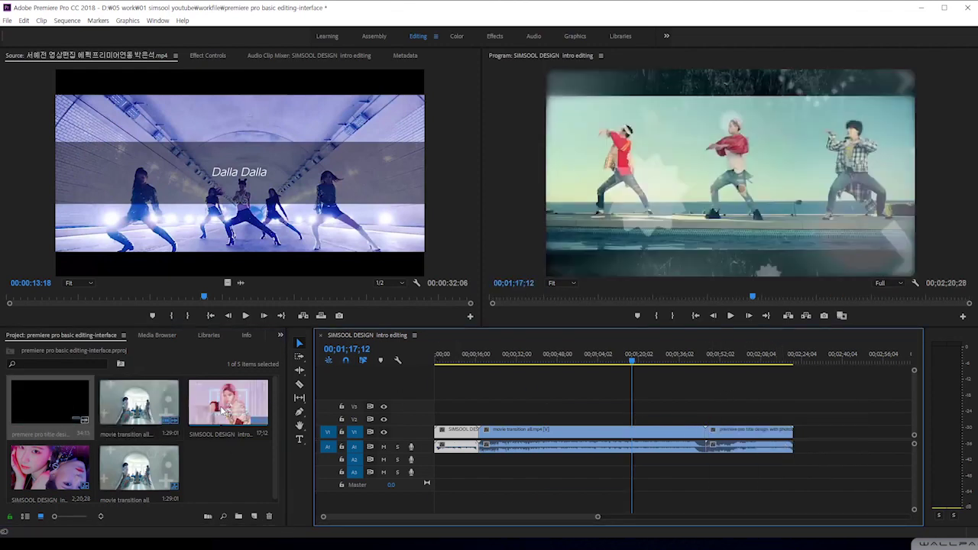
{"action": "left_click_drag", "start_coordinate": [223, 411], "coordinate": [797, 437]}
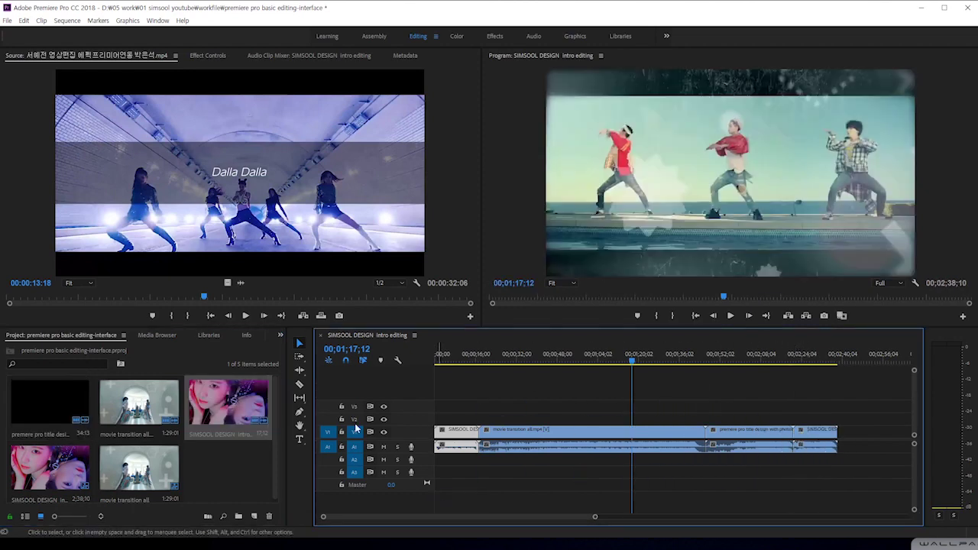
{"action": "left_click", "coordinate": [462, 434]}
{"action": "left_click_drag", "start_coordinate": [462, 434], "coordinate": [870, 450]}
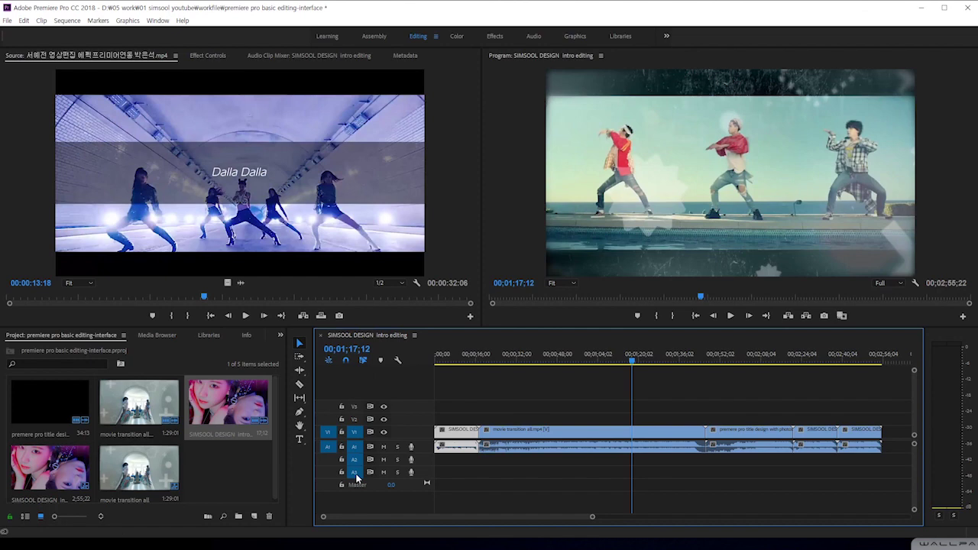
Step: Turn off V1 source patching, keep A1 on, and append only the audio of the premiere pro title design clip
{"action": "left_click", "coordinate": [328, 433]}
{"action": "left_click", "coordinate": [329, 447]}
{"action": "left_click", "coordinate": [329, 434]}
{"action": "left_click", "coordinate": [328, 448]}
{"action": "left_click", "coordinate": [328, 447]}
{"action": "left_click_drag", "start_coordinate": [50, 401], "coordinate": [894, 449]}
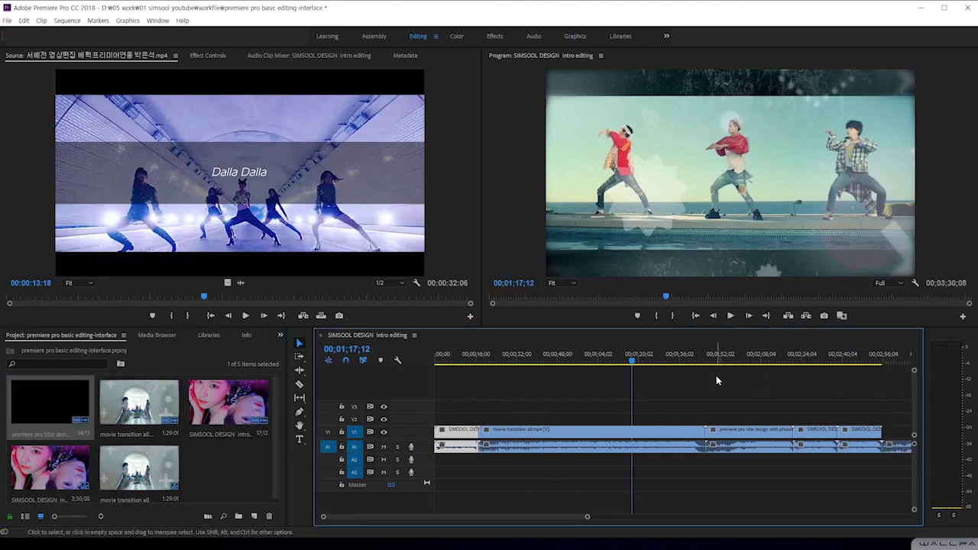
{"action": "key", "text": "minus"}
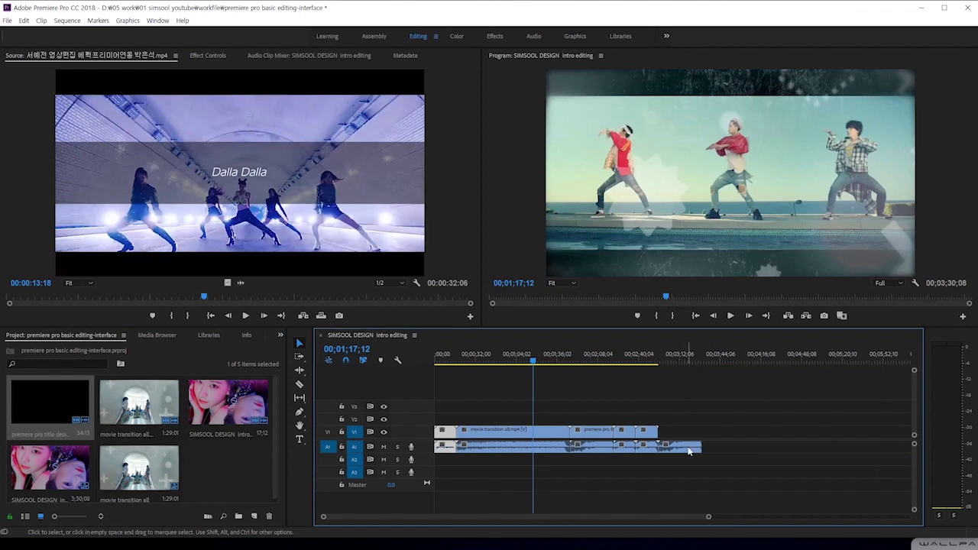
Step: Patch only V1 as source and add the premiere pro title design clip's video above its audio at the sequence's end
{"action": "left_click", "coordinate": [327, 434]}
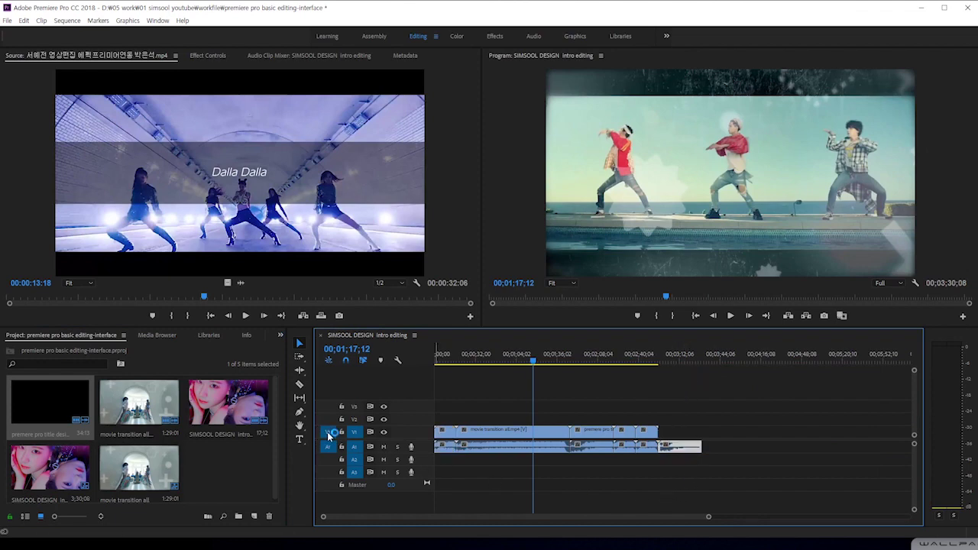
{"action": "left_click", "coordinate": [329, 449]}
{"action": "left_click", "coordinate": [329, 434]}
{"action": "left_click", "coordinate": [328, 449]}
{"action": "left_click", "coordinate": [328, 448]}
{"action": "left_click", "coordinate": [328, 433]}
{"action": "left_click_drag", "start_coordinate": [58, 408], "coordinate": [670, 447]}
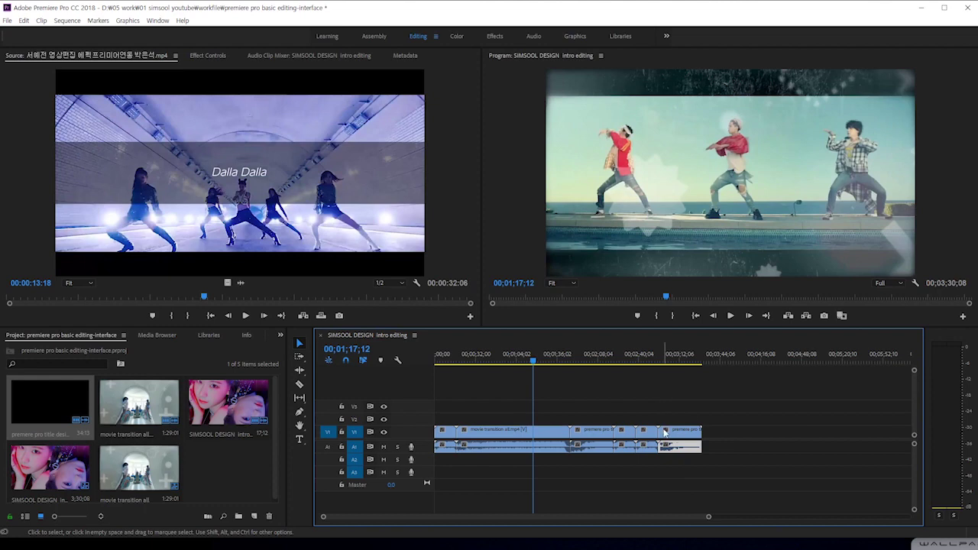
Step: Turn A1 source patching back on so both V1 and A1 are patched
{"action": "left_click", "coordinate": [328, 446]}
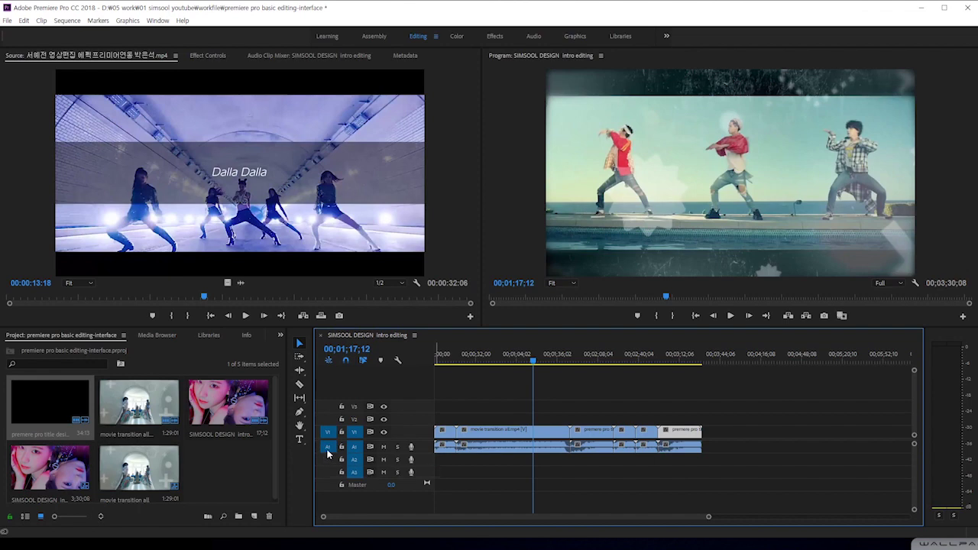
{"action": "left_click", "coordinate": [330, 433]}
{"action": "left_click", "coordinate": [329, 433]}
{"action": "left_click", "coordinate": [328, 447]}
{"action": "left_click", "coordinate": [325, 446]}
Step: Target V1 instead of A1 and cut only the movie transition clip's video at 00;00;49;05
{"action": "left_click_drag", "start_coordinate": [533, 356], "coordinate": [473, 356]}
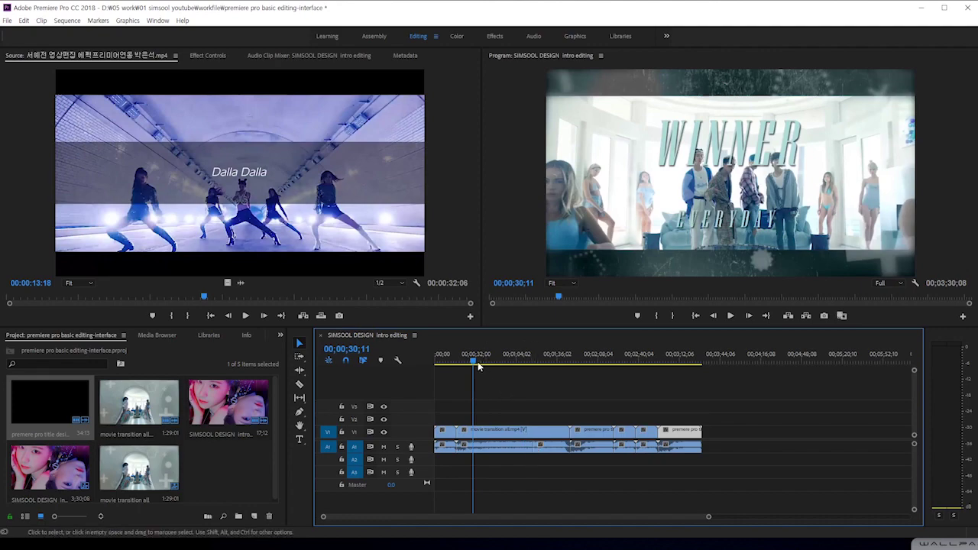
{"action": "left_click_drag", "start_coordinate": [478, 362], "coordinate": [498, 386]}
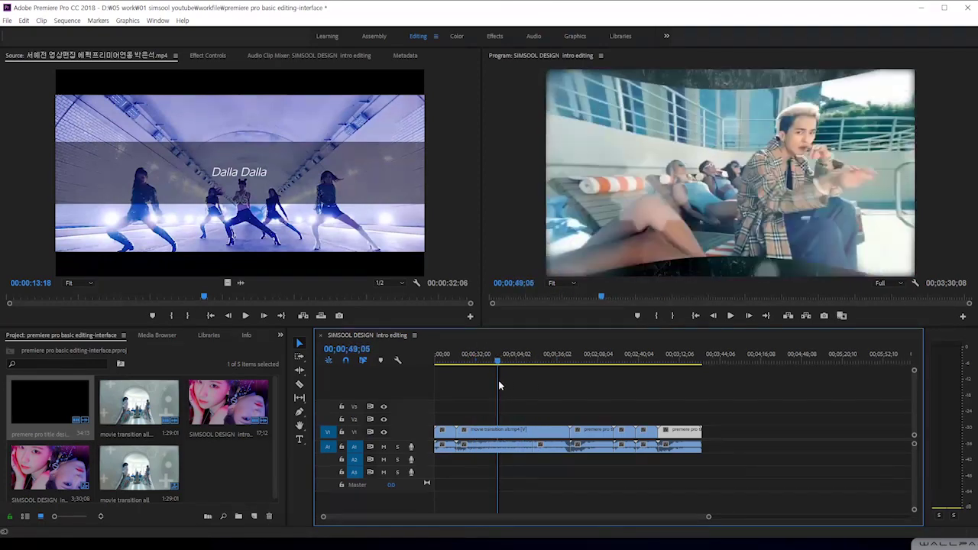
{"action": "left_click", "coordinate": [355, 447]}
{"action": "left_click", "coordinate": [356, 433]}
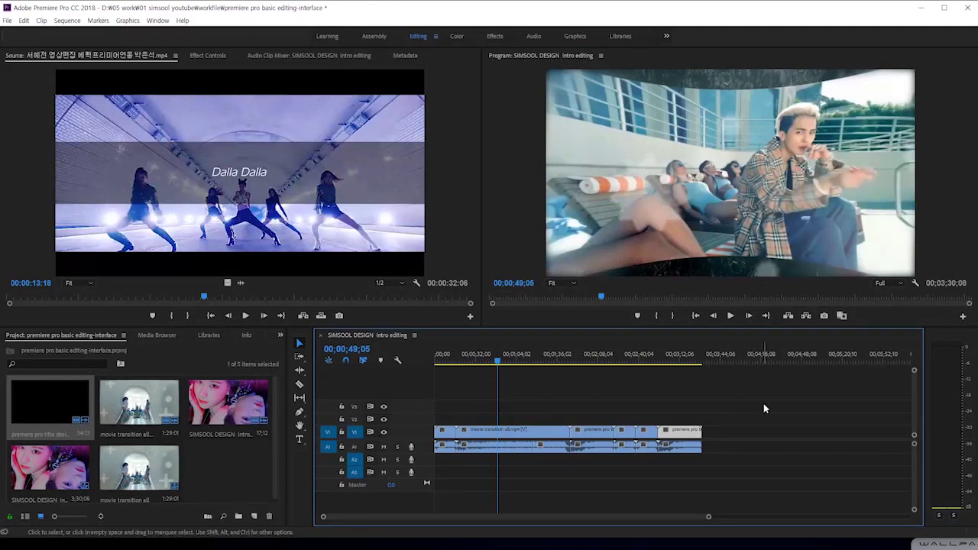
{"action": "key", "text": "ctrl+k"}
{"action": "key", "text": "Down"}
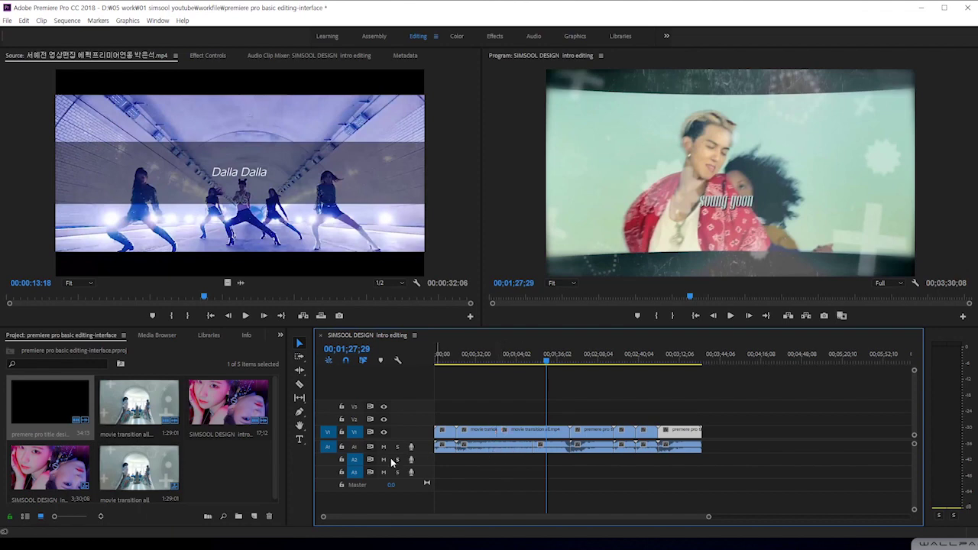
Step: Turn A1 track targeting back on and select all the clips in the sequence
{"action": "left_click", "coordinate": [353, 447]}
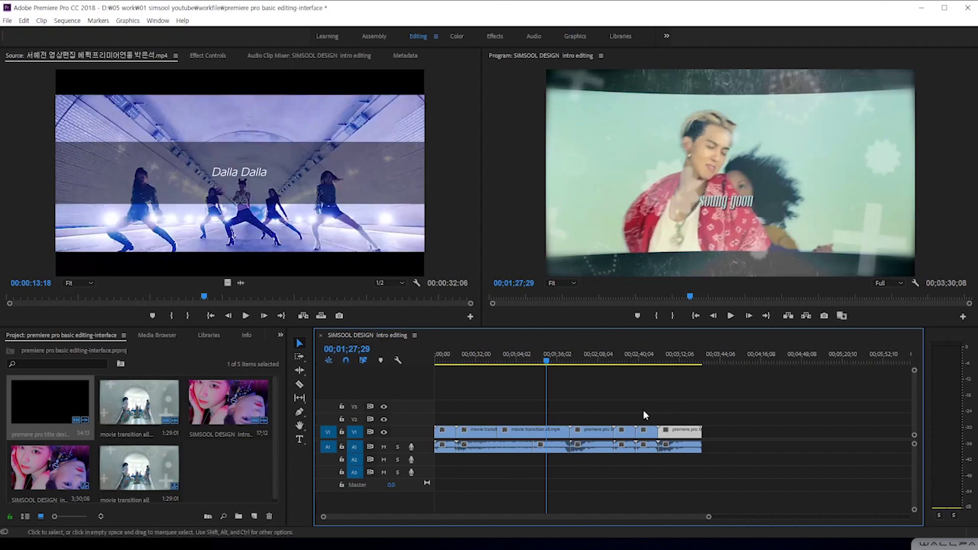
{"action": "left_click_drag", "start_coordinate": [763, 405], "coordinate": [446, 461]}
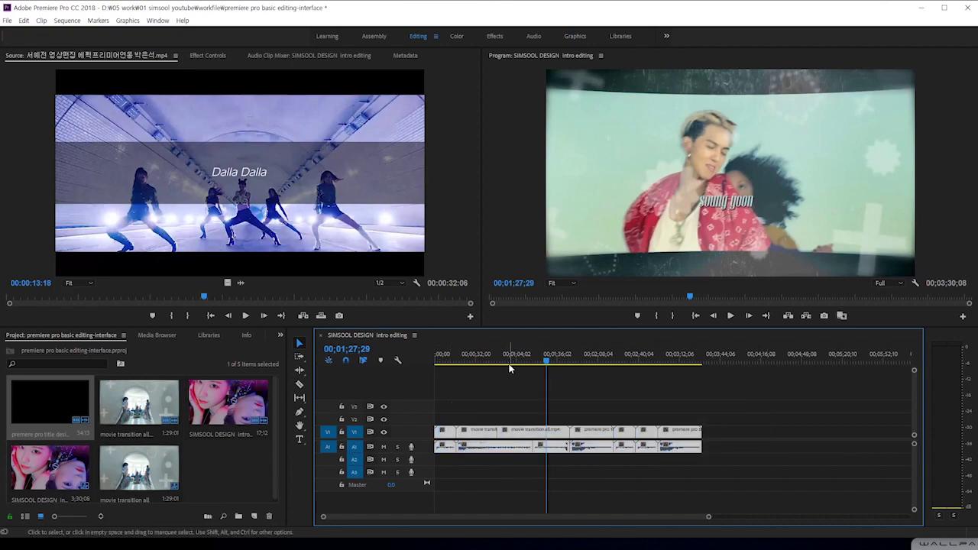
Step: Park the playhead at 00;00;37;17 and clear the clip selection, keeping the clips in place
{"action": "left_click", "coordinate": [471, 359]}
{"action": "mouse_move", "coordinate": [471, 361]}
{"action": "left_mouse_down"}
{"action": "mouse_move", "coordinate": [648, 367]}
{"action": "mouse_move", "coordinate": [484, 374]}
{"action": "left_mouse_up"}
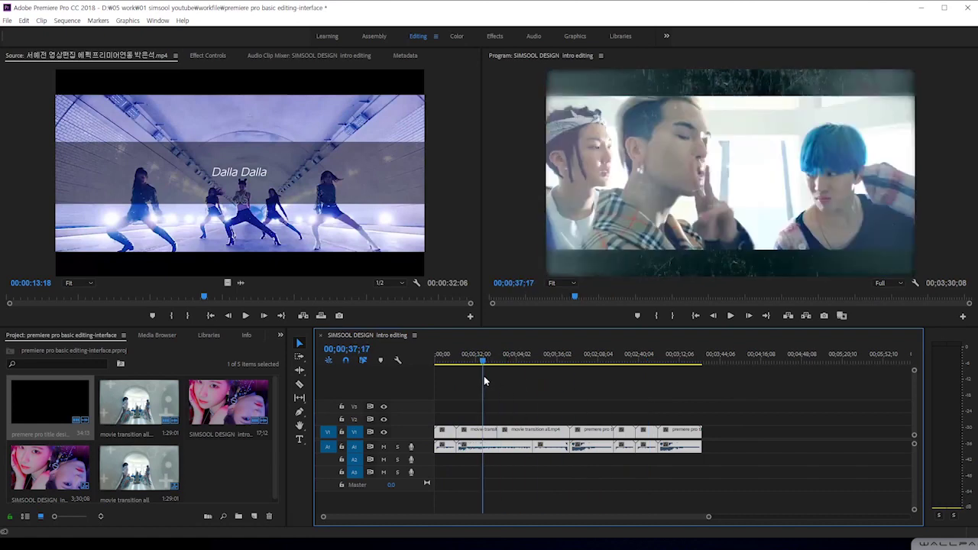
{"action": "left_click_drag", "start_coordinate": [523, 400], "coordinate": [865, 443]}
{"action": "key", "text": "ctrl+z"}
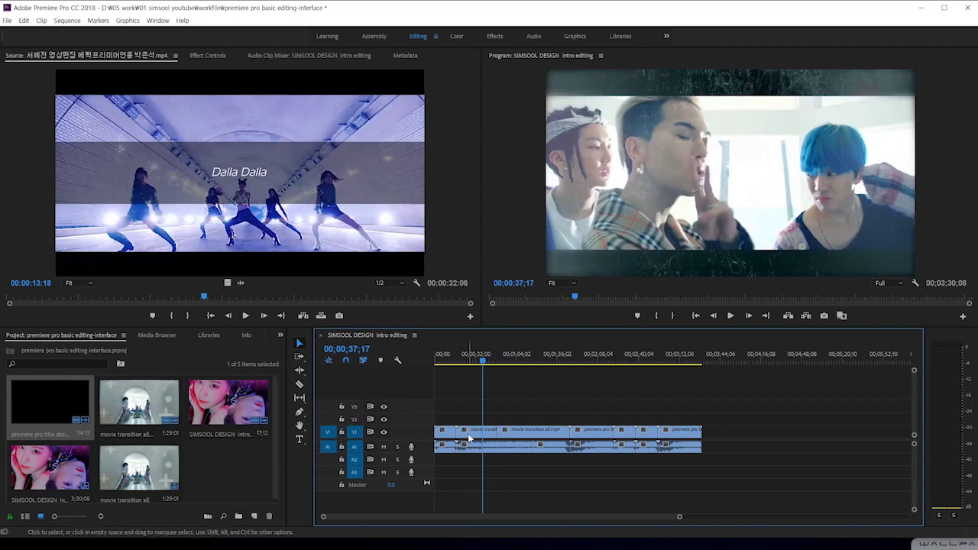
Step: Move the first movie transition video piece up to V2, and turn V2 track targeting on and off again
{"action": "left_click_drag", "start_coordinate": [468, 433], "coordinate": [486, 423]}
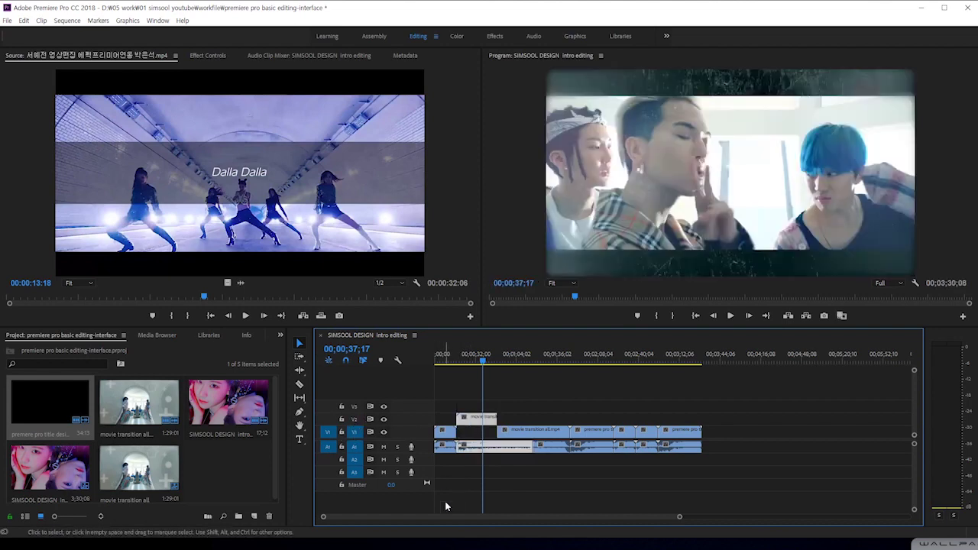
{"action": "left_click", "coordinate": [356, 419]}
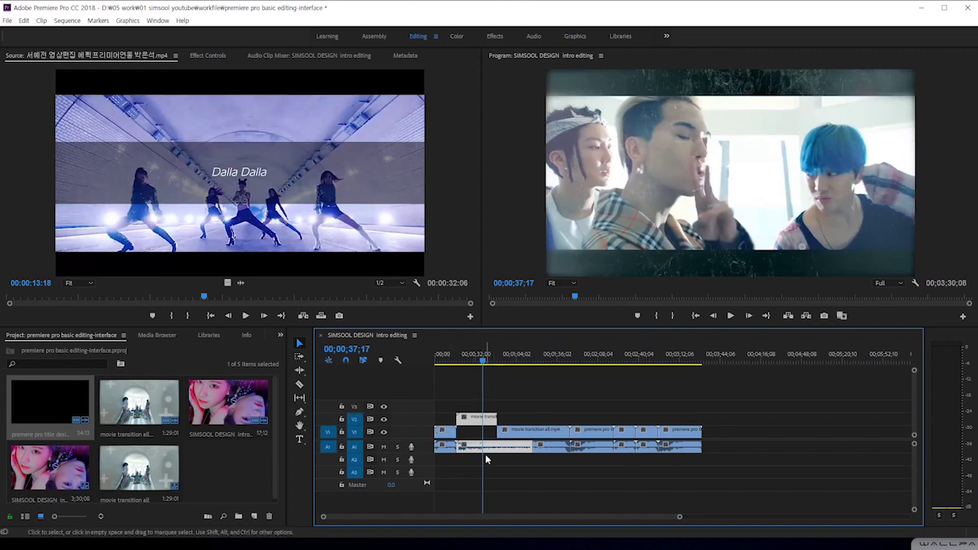
{"action": "left_click", "coordinate": [354, 421]}
{"action": "mouse_move", "coordinate": [471, 421]}
{"action": "left_mouse_down"}
{"action": "mouse_move", "coordinate": [474, 381]}
{"action": "mouse_move", "coordinate": [469, 417]}
{"action": "left_mouse_up"}
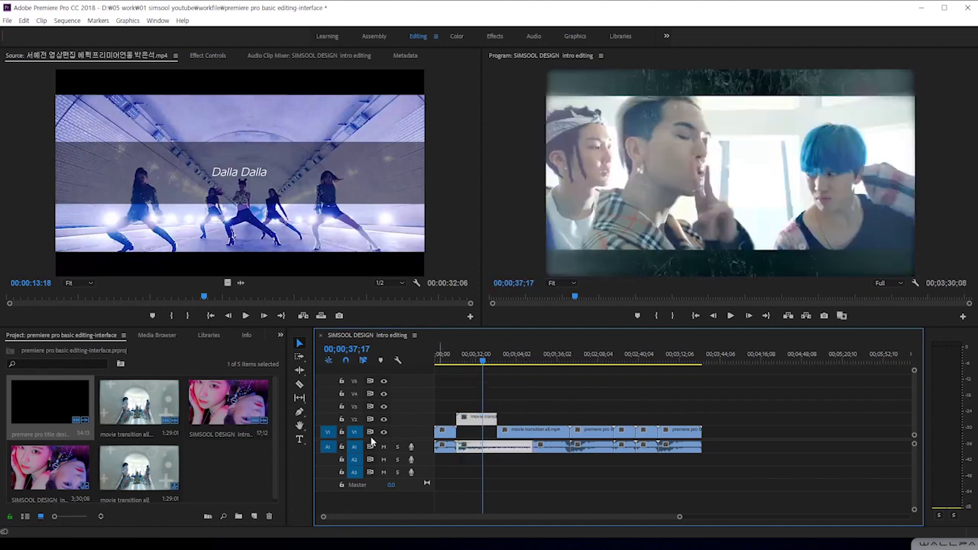
Step: Lock tracks A1 and V1, and unlock both of them again
{"action": "left_click", "coordinate": [341, 448]}
{"action": "left_click", "coordinate": [343, 434]}
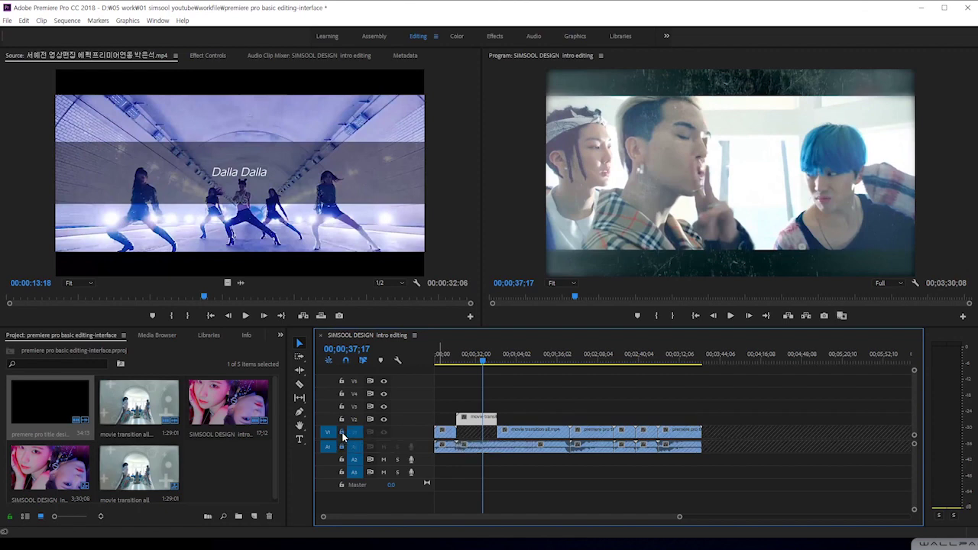
{"action": "left_click", "coordinate": [342, 432]}
{"action": "left_click", "coordinate": [343, 450]}
Step: Record a voice-over of about three seconds onto A1, starting at 00;01;06;06
{"action": "left_click_drag", "start_coordinate": [482, 362], "coordinate": [517, 356]}
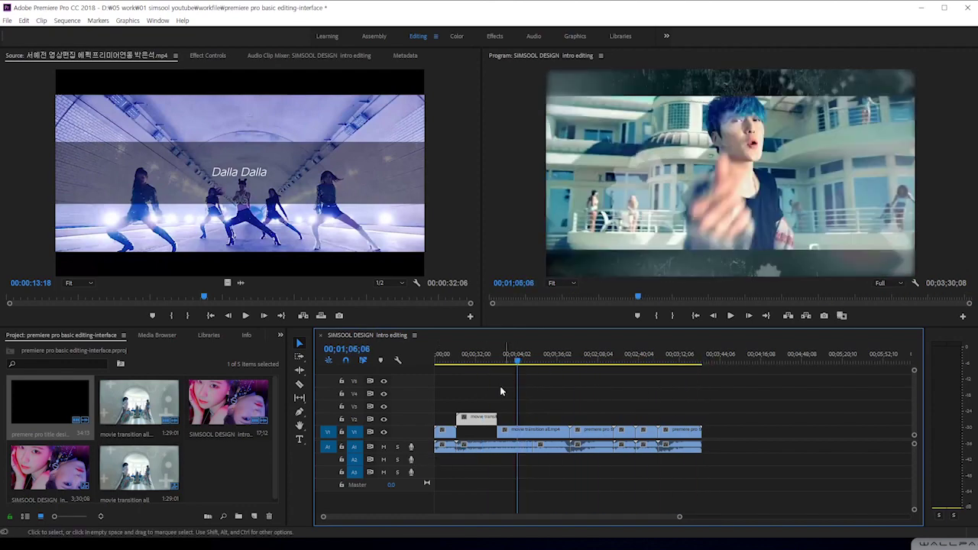
{"action": "left_click", "coordinate": [412, 447]}
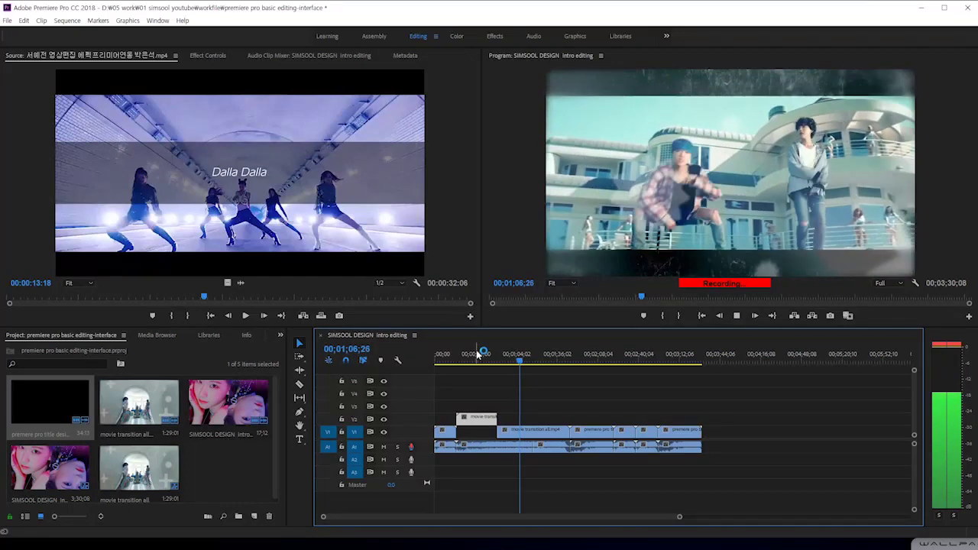
{"action": "left_click", "coordinate": [412, 448]}
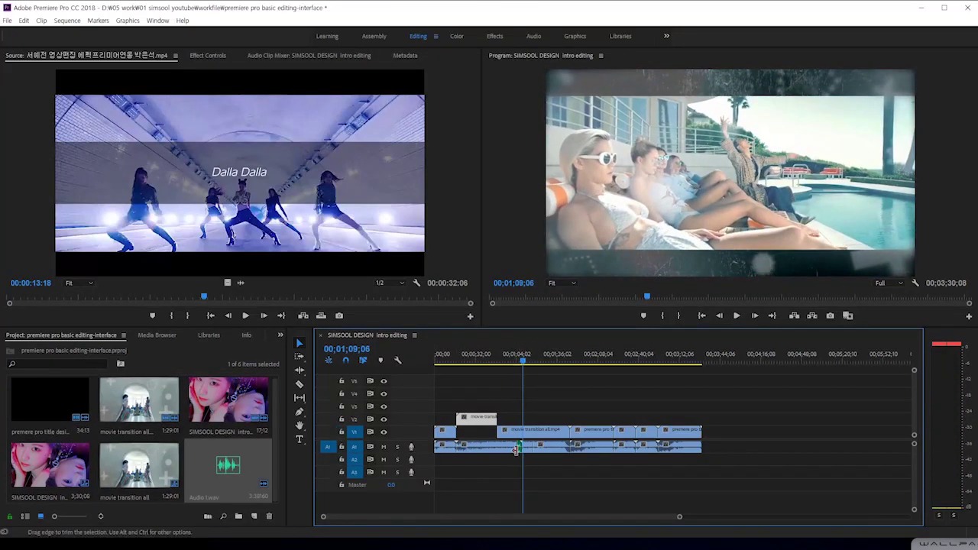
Step: Play the recorded voice-over clip on A1 from its start to review it
{"action": "key", "text": "="}
{"action": "key", "text": "="}
{"action": "key", "text": "="}
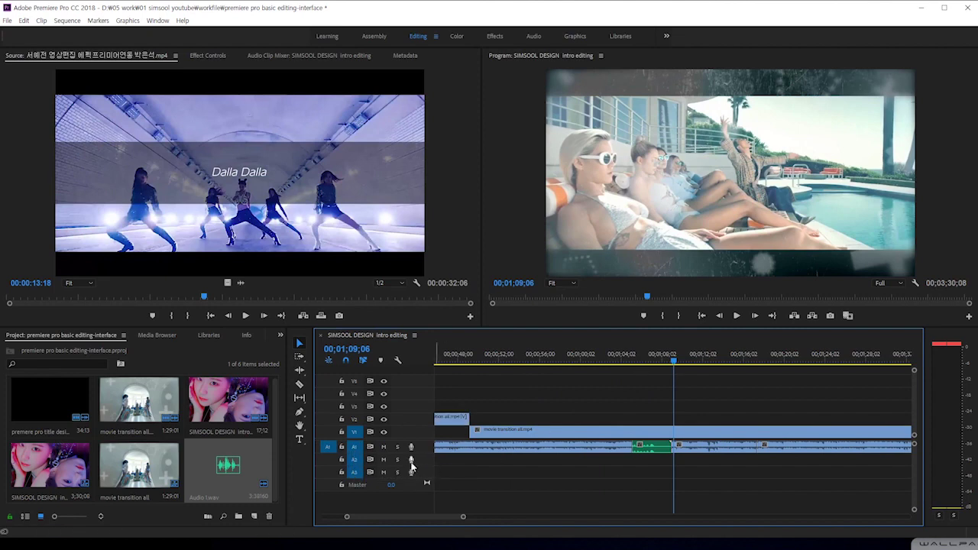
{"action": "left_click_drag", "start_coordinate": [674, 362], "coordinate": [631, 365]}
{"action": "key", "text": "space"}
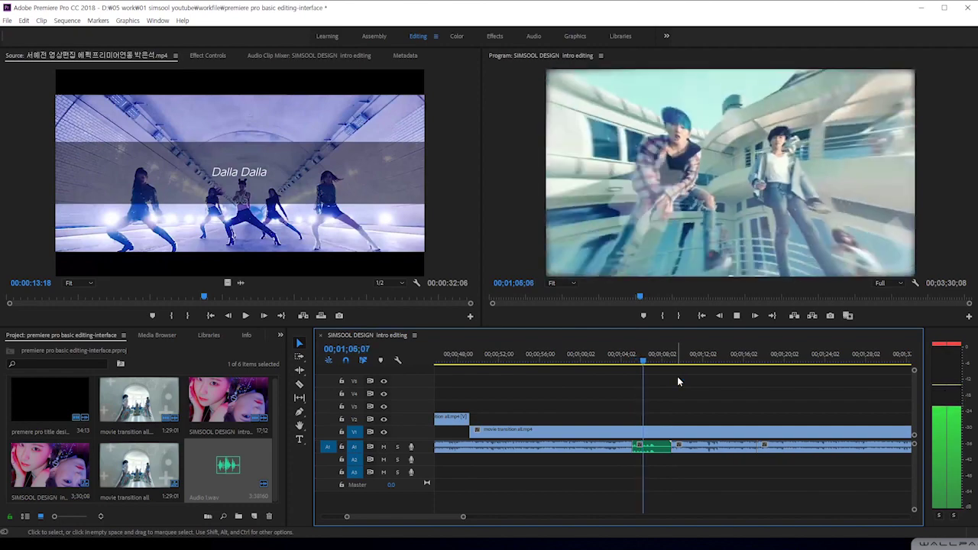
{"action": "key", "text": "space"}
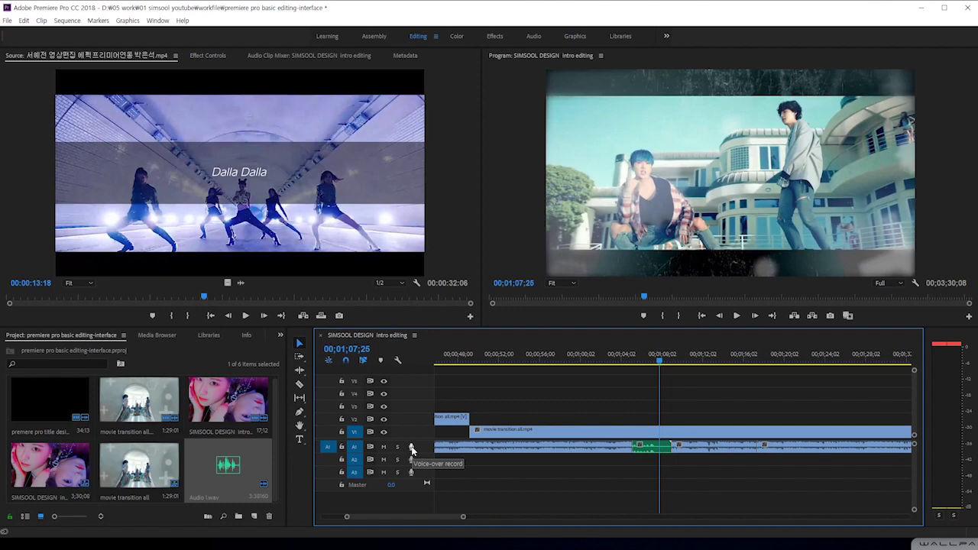
Step: Park the playhead at 00;00;59;16 and move the movie transition video piece from V2 back down to V1
{"action": "left_click", "coordinate": [547, 356]}
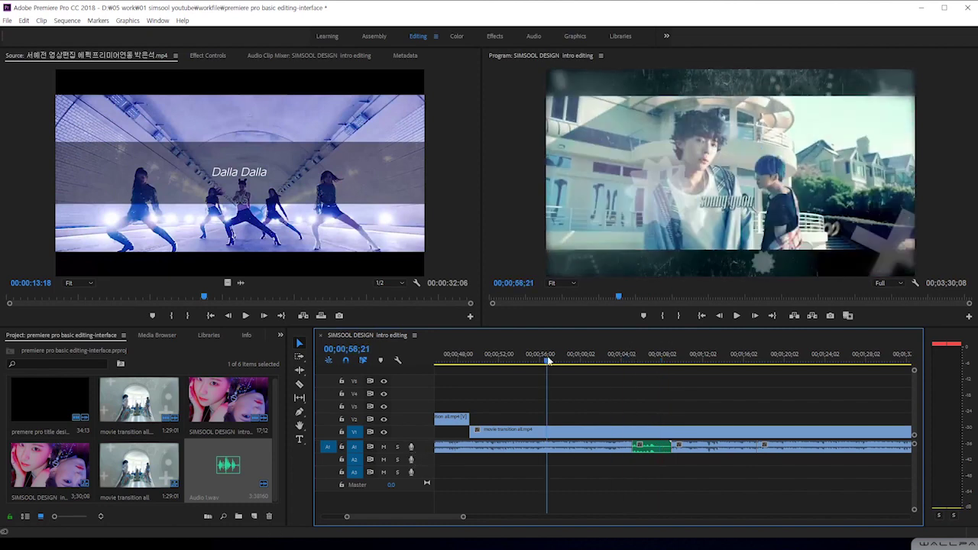
{"action": "key", "text": "minus"}
{"action": "key", "text": "minus"}
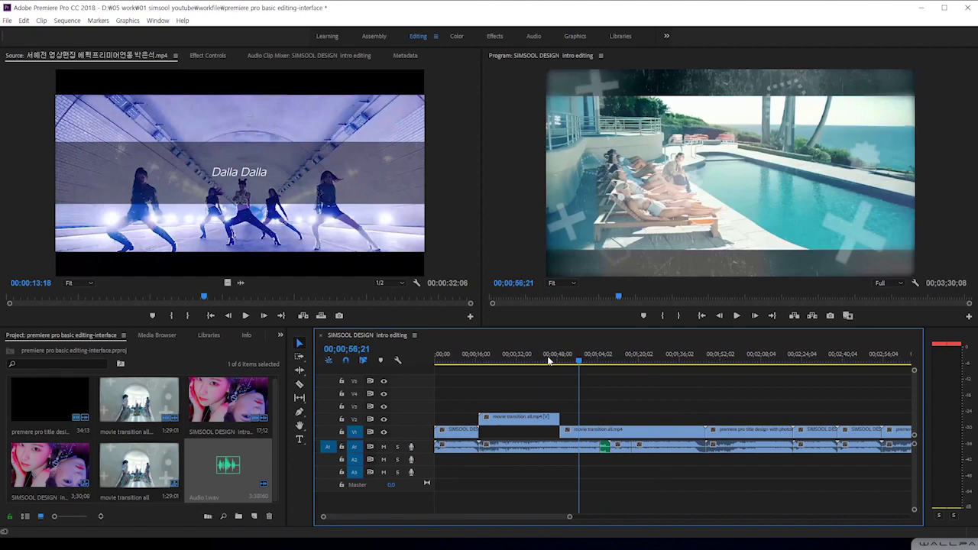
{"action": "key", "text": "minus"}
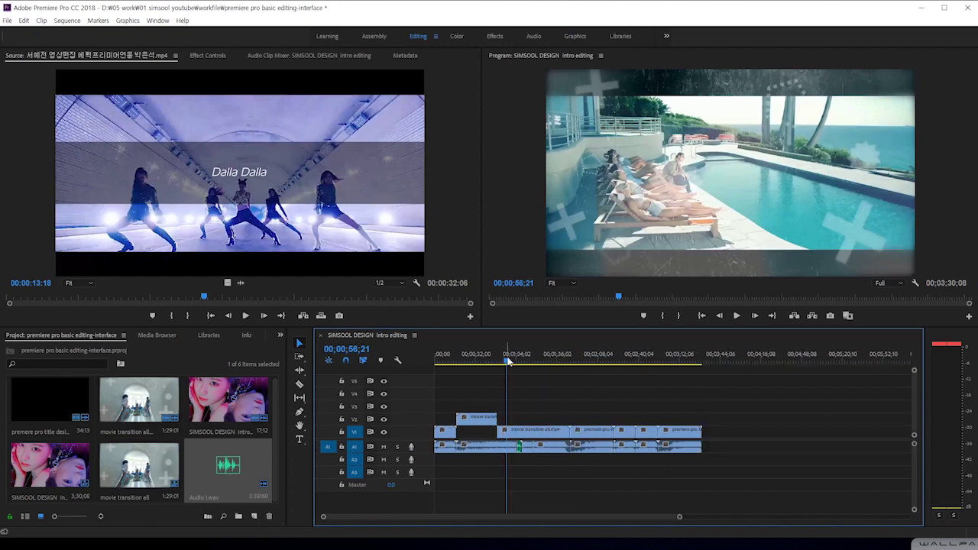
{"action": "left_click_drag", "start_coordinate": [508, 361], "coordinate": [512, 364]}
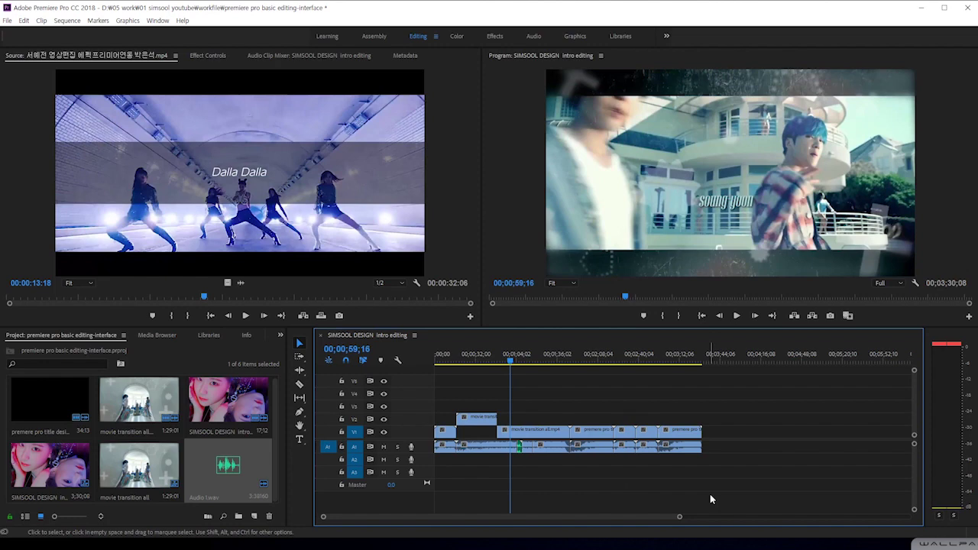
{"action": "left_click_drag", "start_coordinate": [474, 424], "coordinate": [475, 433]}
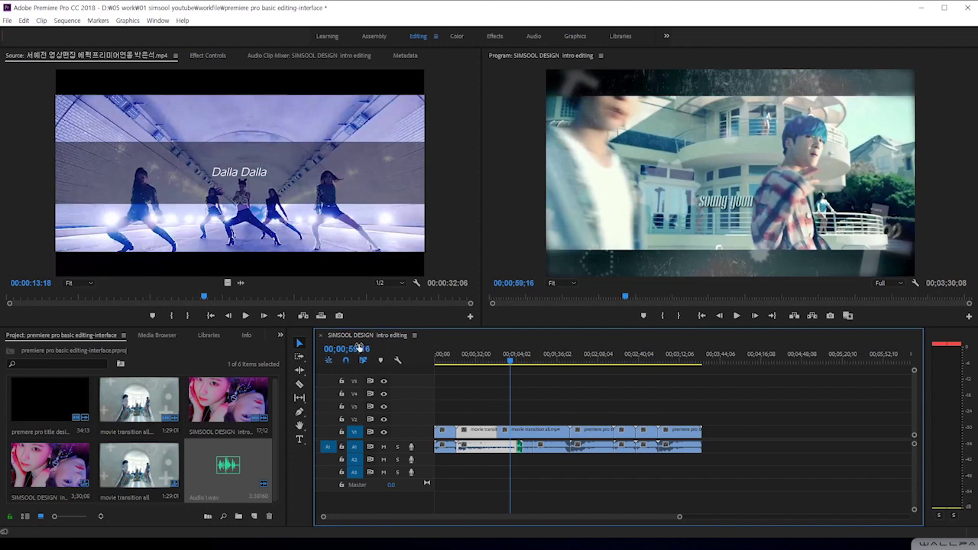
Step: Scrub the playhead back and forth across the sequence to preview its clips, ending at 00;00;35;17
{"action": "left_click_drag", "start_coordinate": [511, 361], "coordinate": [448, 364]}
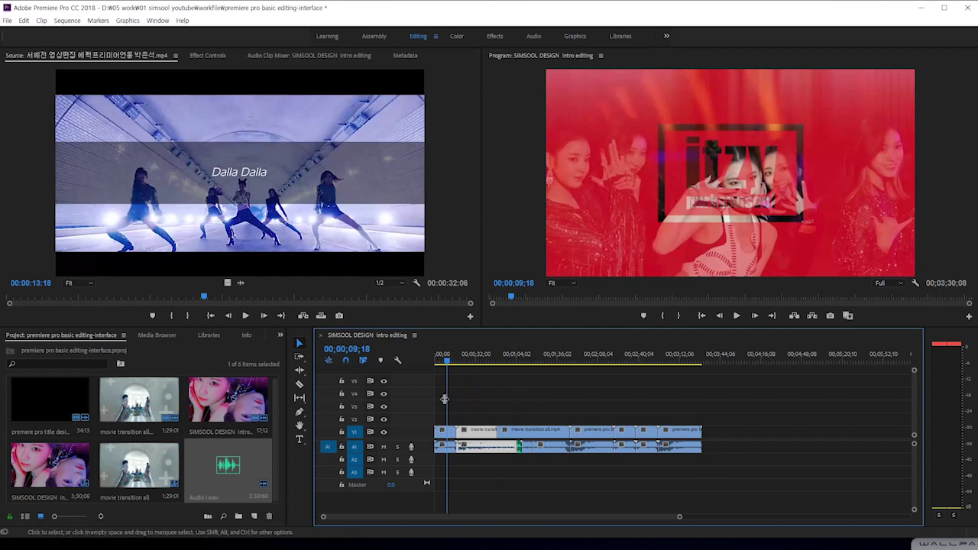
{"action": "left_click_drag", "start_coordinate": [447, 361], "coordinate": [604, 362]}
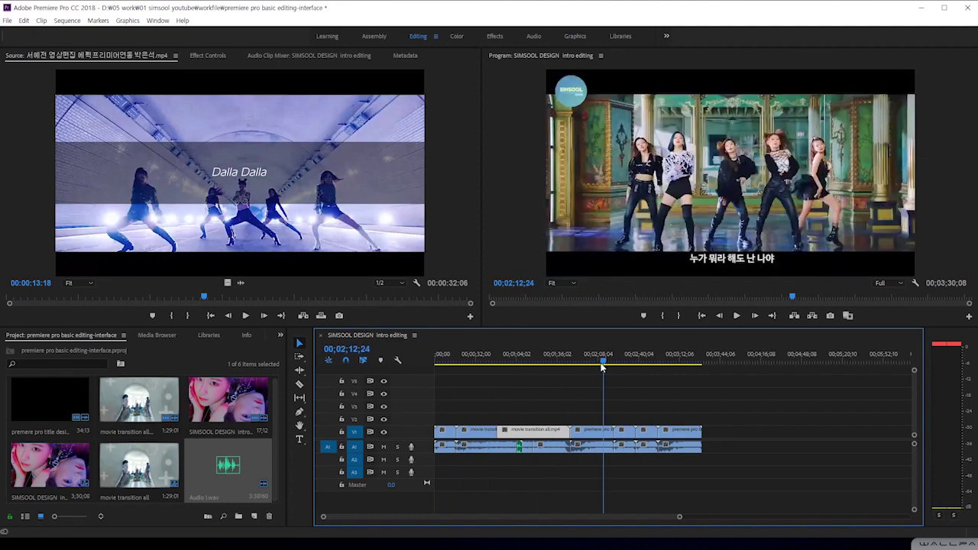
{"action": "mouse_move", "coordinate": [600, 363]}
{"action": "left_mouse_down"}
{"action": "mouse_move", "coordinate": [572, 360]}
{"action": "mouse_move", "coordinate": [593, 364]}
{"action": "left_mouse_up"}
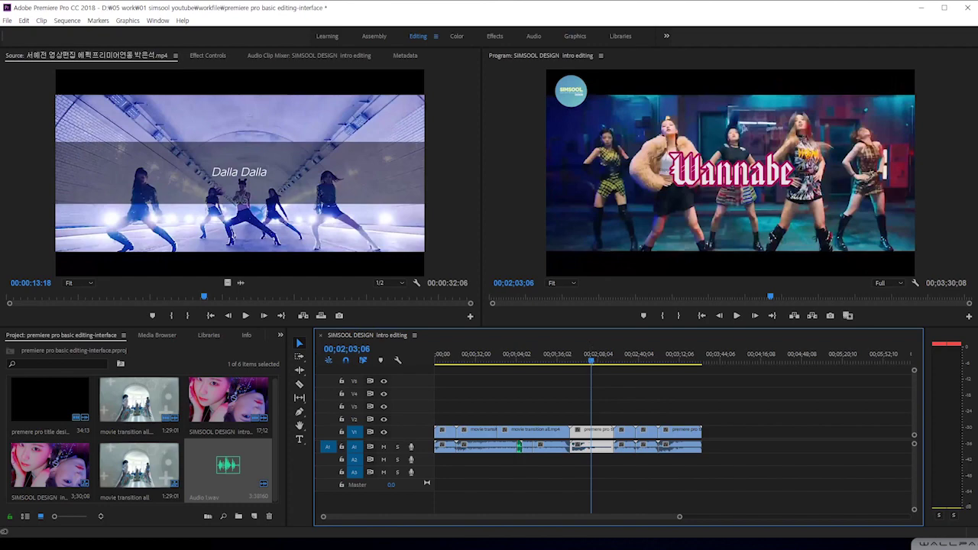
{"action": "left_click_drag", "start_coordinate": [590, 362], "coordinate": [452, 368]}
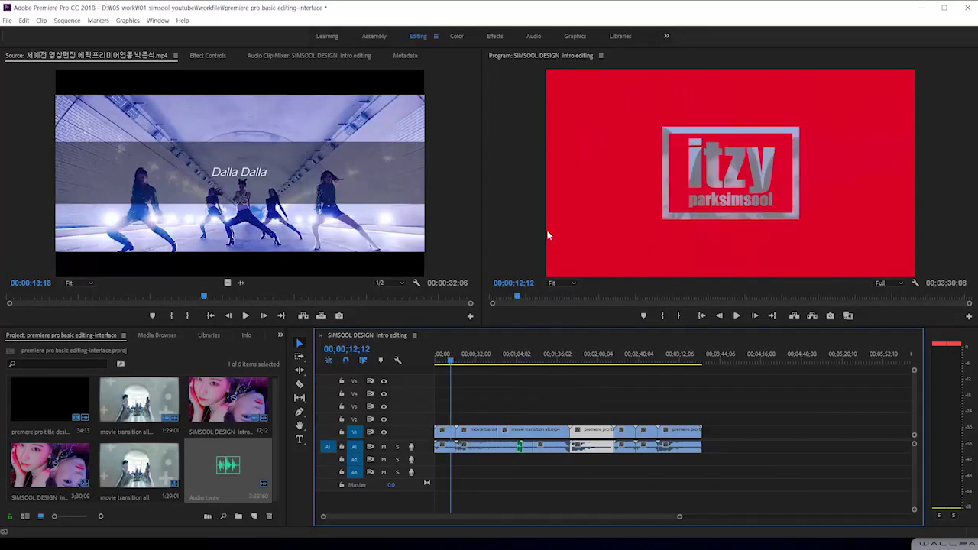
{"action": "left_click", "coordinate": [522, 362]}
{"action": "left_click_drag", "start_coordinate": [525, 362], "coordinate": [480, 362]}
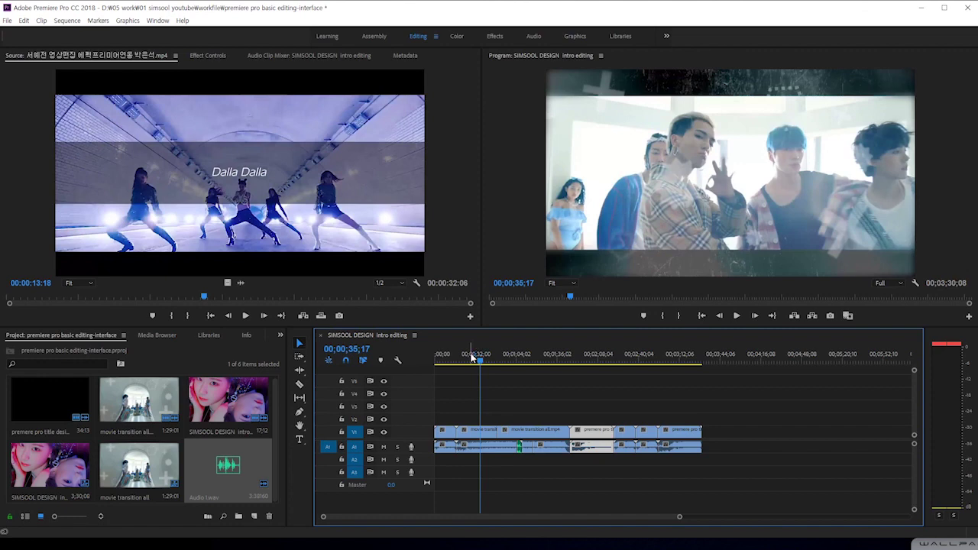
Step: Step the playhead forward one frame at a time from 00;00;35;17 to 00;00;36;06 or beyond
{"action": "key", "text": "Right"}
{"action": "key", "text": "Right"}
{"action": "key", "text": "Right"}
{"action": "key", "text": "Right"}
{"action": "key", "text": "Right"}
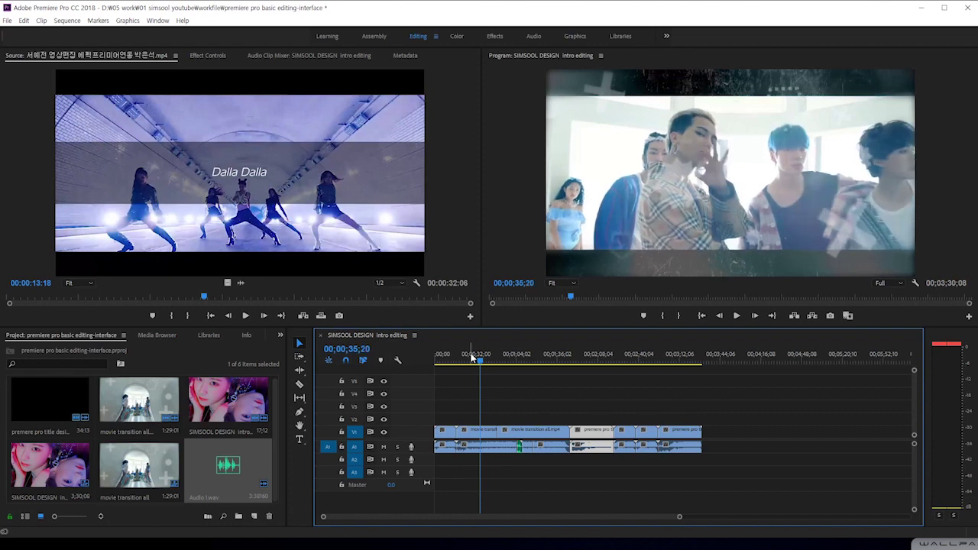
{"action": "key", "text": "Right"}
{"action": "key", "text": "Right"}
{"action": "key", "text": "Right"}
{"action": "key", "text": "Right"}
{"action": "key", "text": "Right"}
{"action": "key", "text": "Right"}
{"action": "key", "text": "Right"}
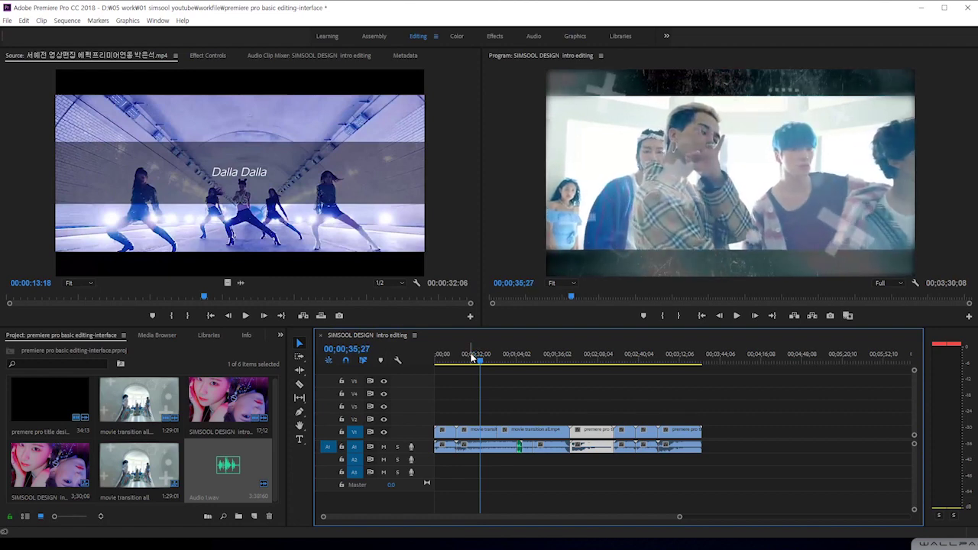
{"action": "key", "text": "Right"}
{"action": "key", "text": "Right"}
{"action": "key", "text": "Right"}
{"action": "key", "text": "Right"}
{"action": "key", "text": "Right"}
{"action": "key", "text": "Right"}
{"action": "key", "text": "Right"}
{"action": "key", "text": "Right"}
{"action": "key", "text": "Right"}
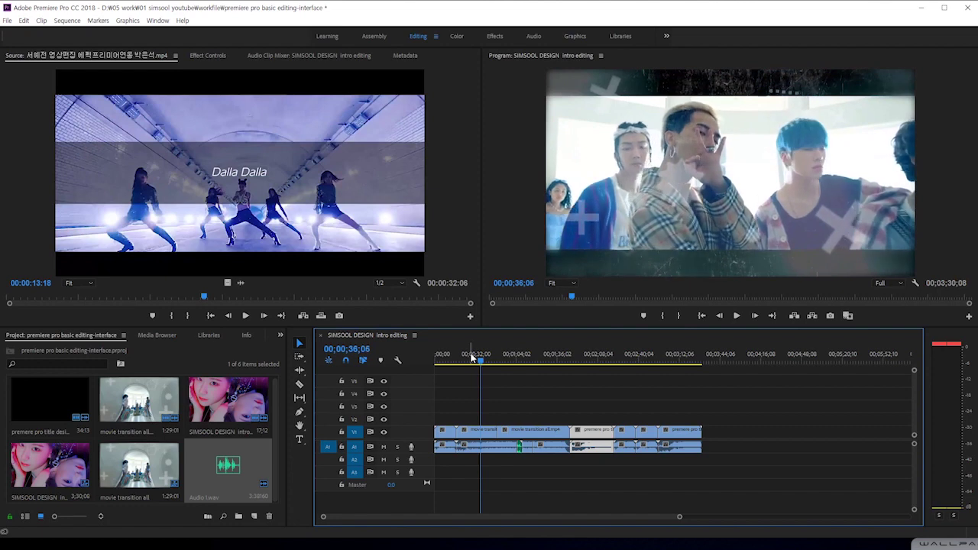
{"action": "key", "text": "Right"}
{"action": "key", "text": "Right"}
{"action": "key", "text": "Right"}
{"action": "key", "text": "Right"}
{"action": "key", "text": "Right"}
{"action": "key", "text": "Right"}
{"action": "key", "text": "Right"}
{"action": "key", "text": "Right"}
{"action": "key", "text": "Right"}
{"action": "key", "text": "Right"}
{"action": "key", "text": "Right"}
{"action": "key", "text": "Right"}
{"action": "key", "text": "Right"}
{"action": "key", "text": "Right"}
{"action": "key", "text": "Right"}
{"action": "key", "text": "Right"}
{"action": "key", "text": "Right"}
{"action": "key", "text": "Right"}
{"action": "key", "text": "Right"}
{"action": "key", "text": "Right"}
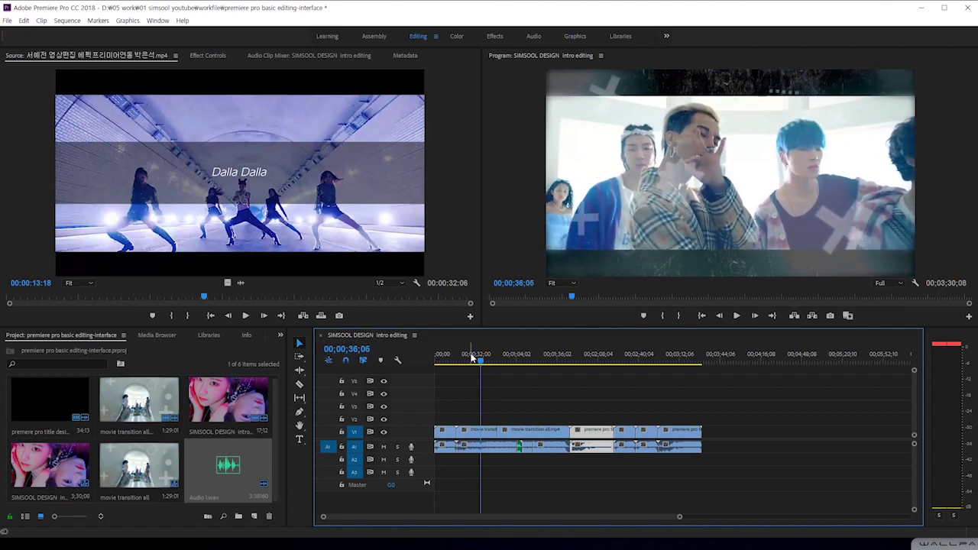
Step: Step the playhead backward frame by frame to 00;00;34;11
{"action": "key", "text": "Left"}
{"action": "key", "text": "Left"}
{"action": "key", "text": "Left"}
{"action": "key", "text": "Left"}
{"action": "key", "text": "Left"}
{"action": "key", "text": "Left"}
{"action": "key", "text": "Left"}
{"action": "key", "text": "Left"}
{"action": "key", "text": "Left"}
{"action": "key", "text": "Left"}
{"action": "key", "text": "Left"}
{"action": "key", "text": "Left"}
{"action": "key", "text": "Left"}
{"action": "key", "text": "Left"}
{"action": "key", "text": "Left"}
{"action": "key", "text": "Left"}
{"action": "key", "text": "Left"}
{"action": "key", "text": "Left"}
{"action": "key", "text": "Left"}
{"action": "key", "text": "Left"}
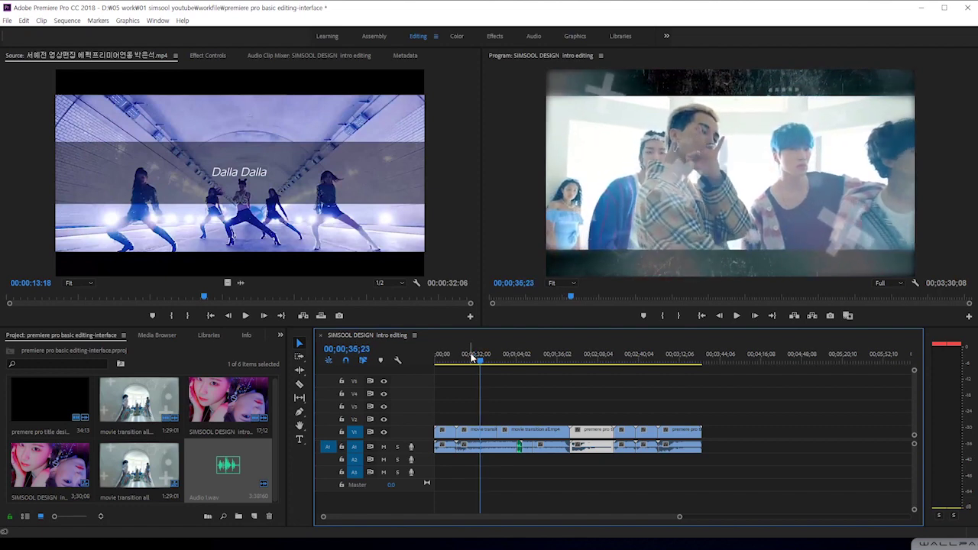
{"action": "key", "text": "Left"}
{"action": "key", "text": "Left"}
{"action": "key", "text": "Left"}
{"action": "key", "text": "Left"}
{"action": "key", "text": "Left"}
{"action": "key", "text": "Left"}
{"action": "key", "text": "Left"}
{"action": "key", "text": "Left"}
{"action": "key", "text": "Left"}
{"action": "key", "text": "Left"}
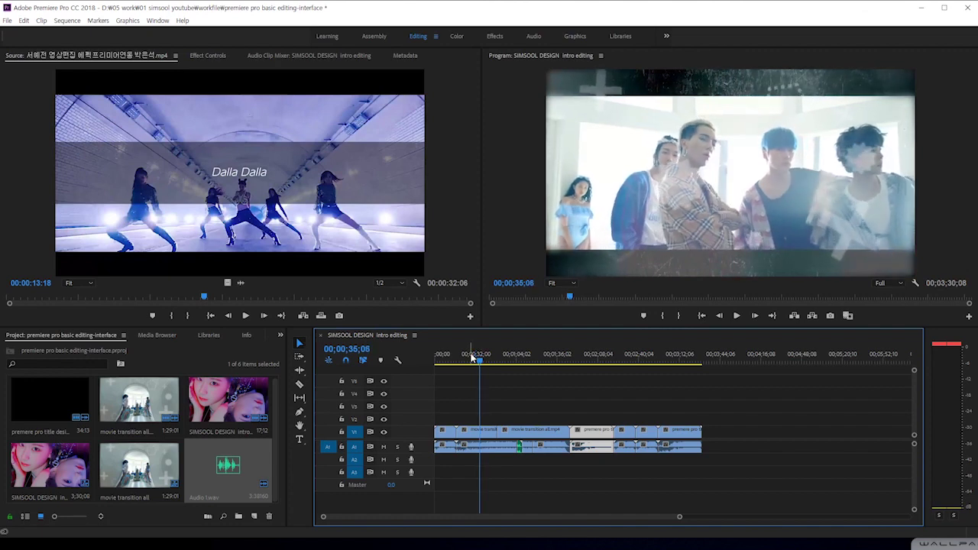
{"action": "key", "text": "Left"}
{"action": "key", "text": "Left"}
{"action": "key", "text": "Left"}
{"action": "key", "text": "Left"}
{"action": "key", "text": "Left"}
{"action": "key", "text": "Left"}
{"action": "key", "text": "Left"}
{"action": "key", "text": "Left"}
{"action": "key", "text": "Left"}
{"action": "key", "text": "Left"}
{"action": "key", "text": "Left"}
{"action": "key", "text": "Left"}
{"action": "key", "text": "Left"}
{"action": "key", "text": "Left"}
{"action": "key", "text": "Left"}
{"action": "key", "text": "Left"}
{"action": "key", "text": "Left"}
{"action": "key", "text": "Left"}
{"action": "key", "text": "Left"}
{"action": "key", "text": "Left"}
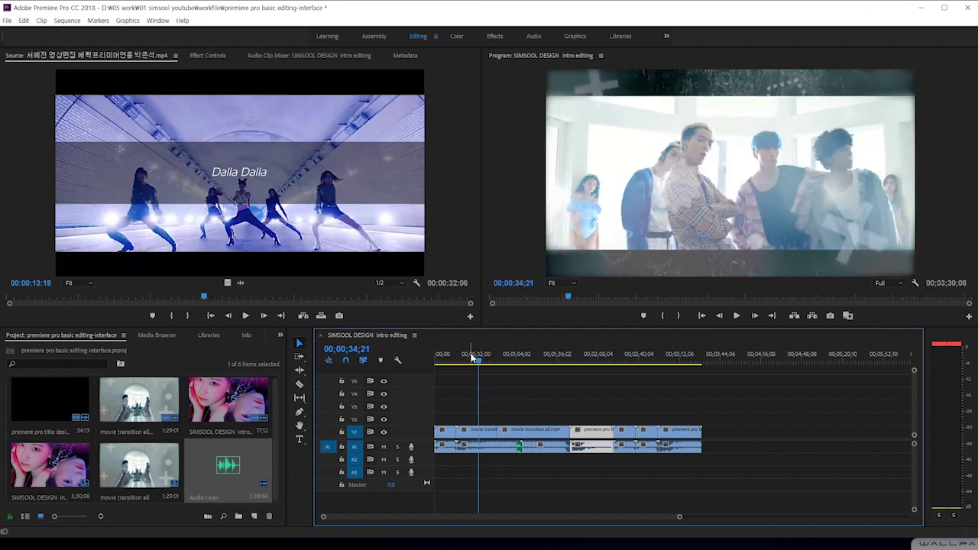
Step: Leave the playhead timecode unedited, reposition the playhead at 00;00;35;29, and step back frame by frame to 00;00;35;21
{"action": "left_click", "coordinate": [363, 350]}
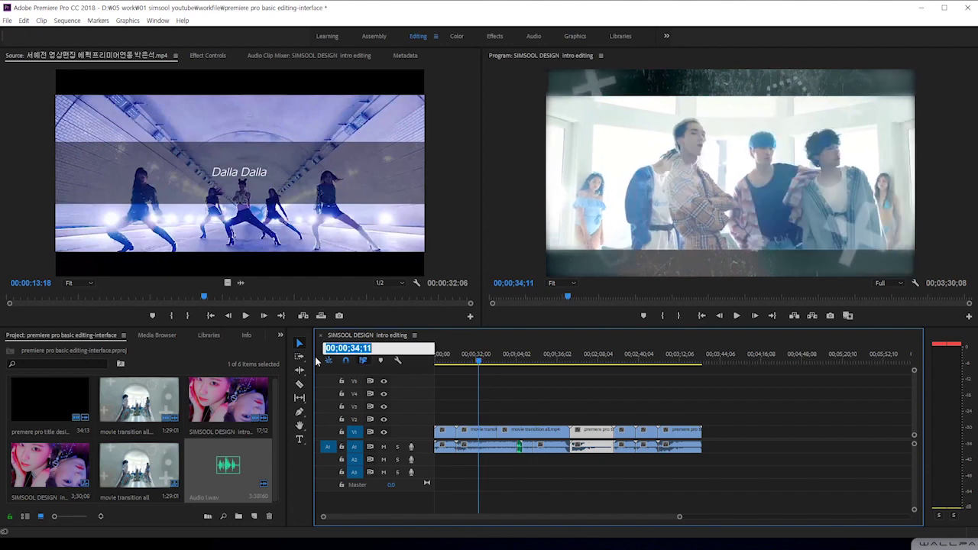
{"action": "left_click", "coordinate": [480, 360]}
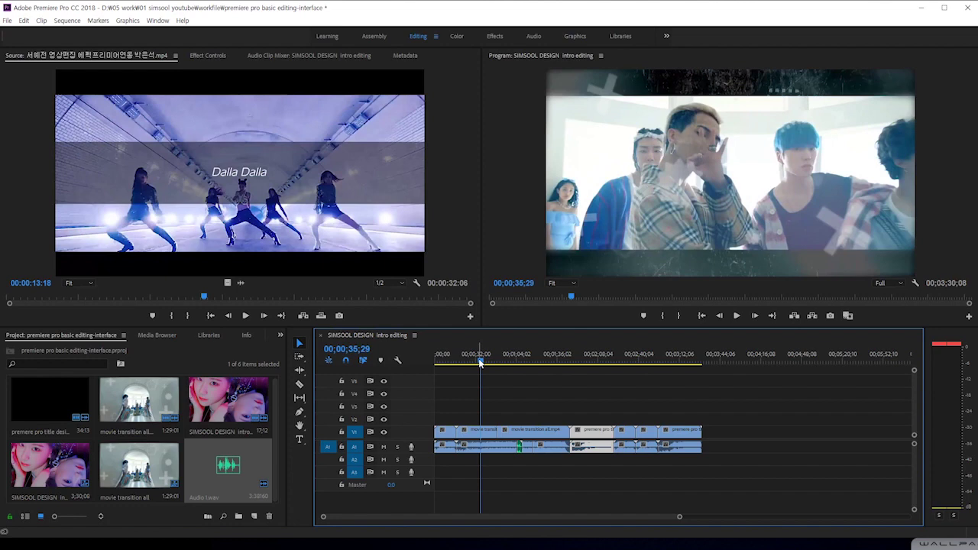
{"action": "key", "text": "Left"}
{"action": "key", "text": "Left"}
{"action": "key", "text": "Left"}
{"action": "key", "text": "Left"}
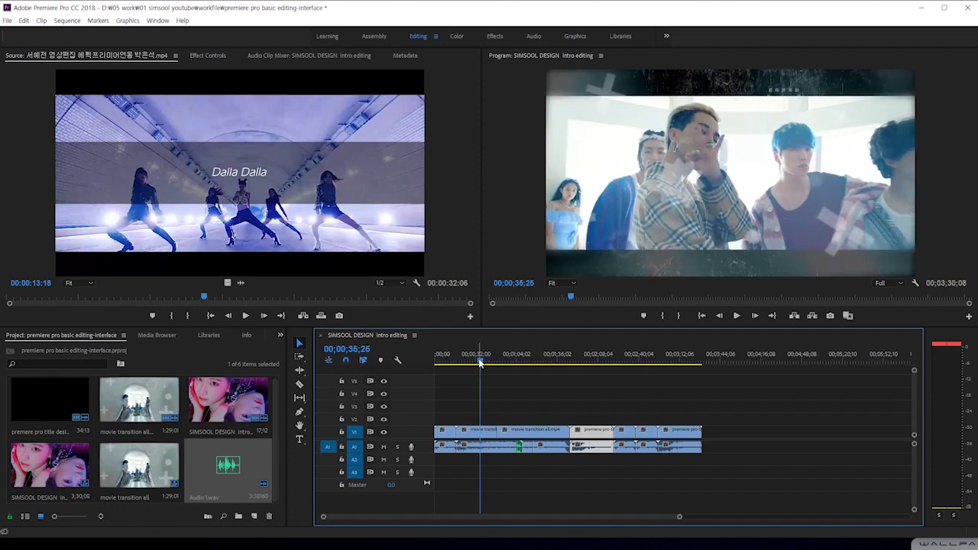
{"action": "key", "text": "Left"}
{"action": "key", "text": "Left"}
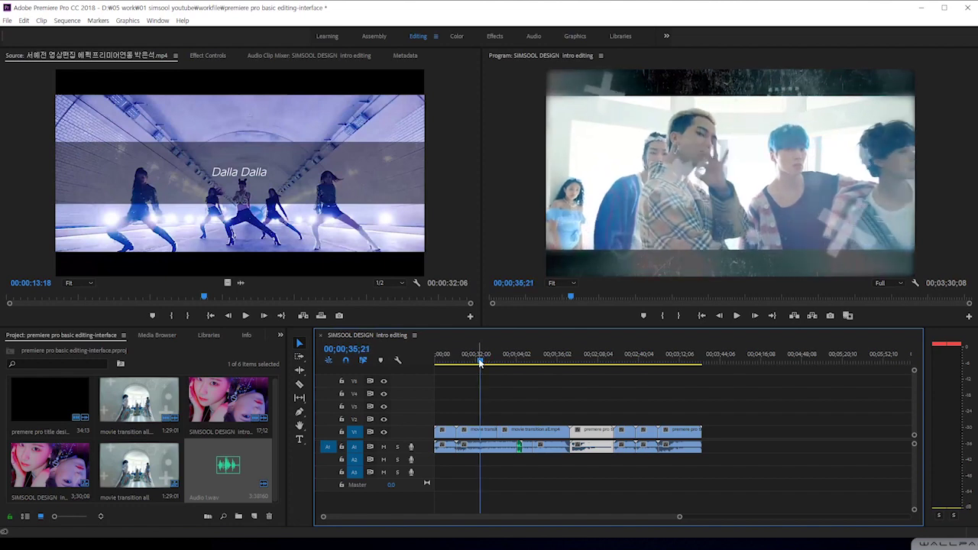
Step: Move the playhead back five frames at a time to 00;00;35;06
{"action": "key", "text": "shift+Left"}
{"action": "key", "text": "shift+Left"}
{"action": "key", "text": "shift+Left"}
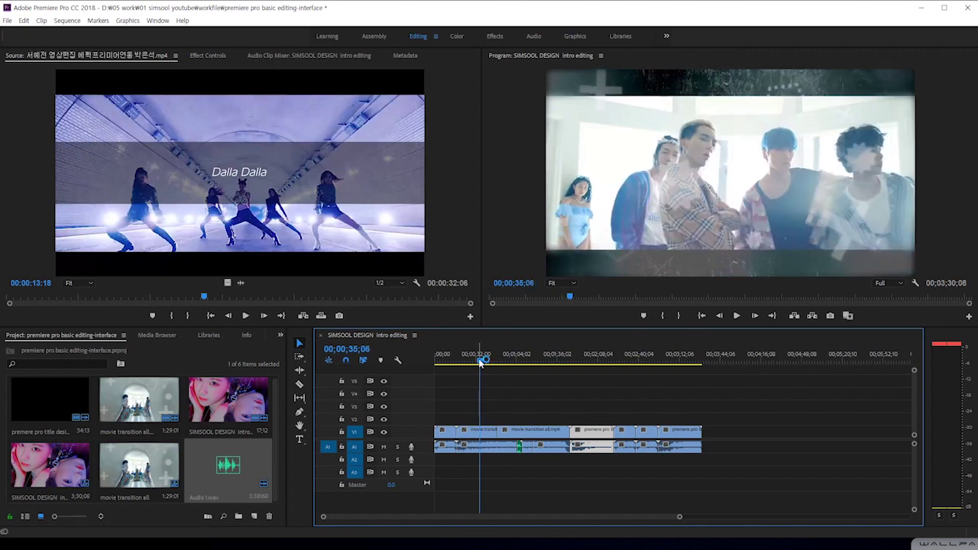
Step: Step the playhead forward through the frames from 00;00;35;06 to 00;00;37;08
{"action": "key", "text": "Right"}
{"action": "key", "text": "Right"}
{"action": "key", "text": "Right"}
{"action": "key", "text": "Right"}
{"action": "key", "text": "Right"}
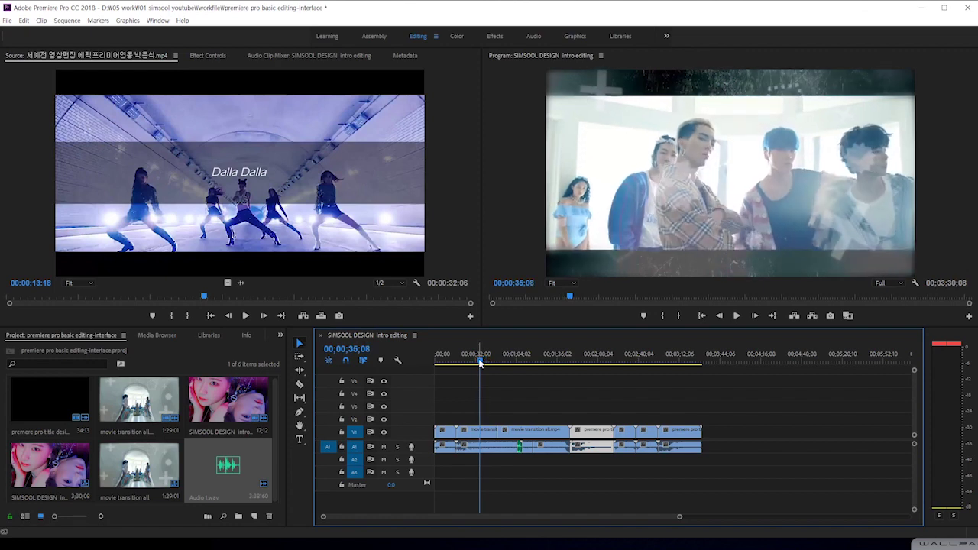
{"action": "key", "text": "Right"}
{"action": "key", "text": "Right"}
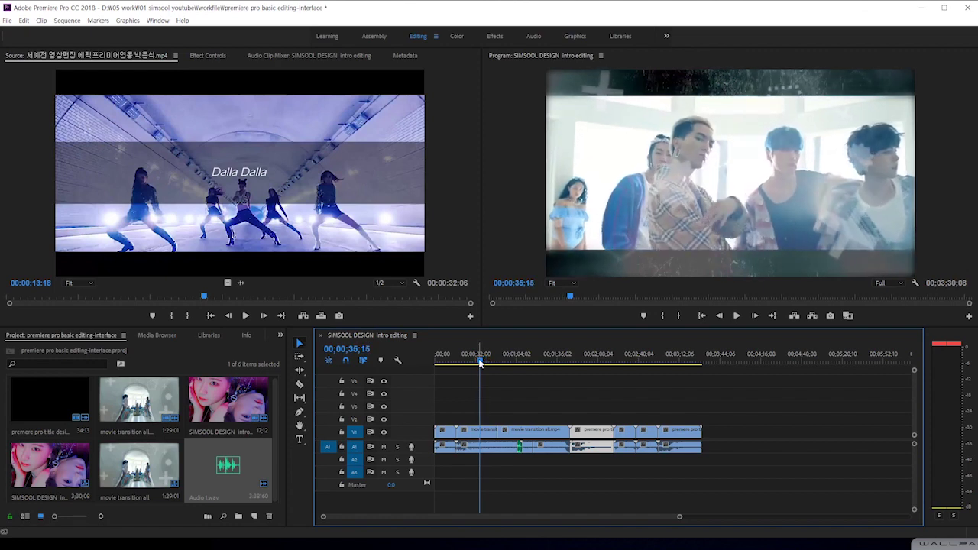
{"action": "key", "text": "Right"}
{"action": "key", "text": "Right"}
{"action": "key", "text": "Right"}
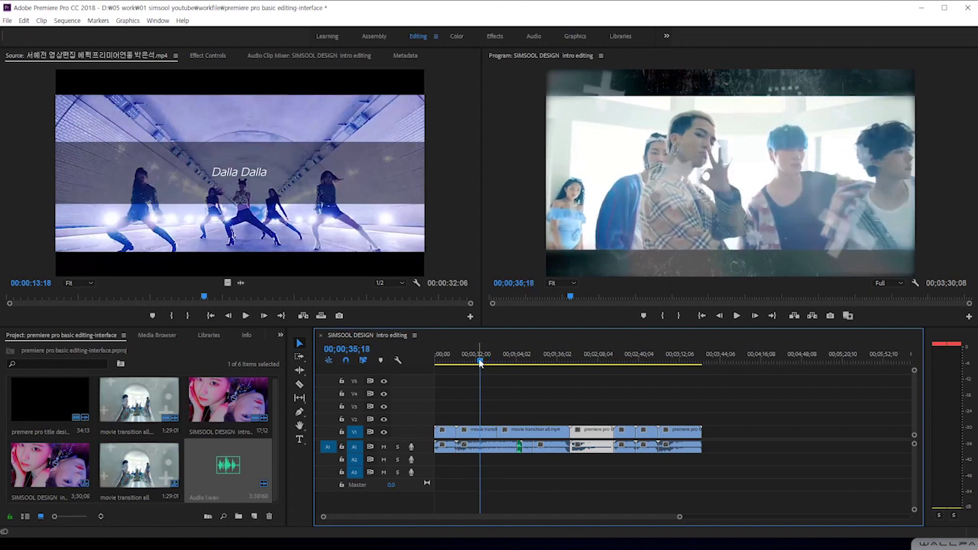
{"action": "key", "text": "Right"}
{"action": "key", "text": "Right"}
{"action": "key", "text": "Right"}
{"action": "key", "text": "Right"}
{"action": "key", "text": "Right"}
{"action": "key", "text": "Right"}
{"action": "key", "text": "Right"}
{"action": "key", "text": "Right"}
{"action": "key", "text": "Right"}
{"action": "key", "text": "Right"}
{"action": "key", "text": "Right"}
{"action": "key", "text": "Right"}
{"action": "key", "text": "Right"}
{"action": "key", "text": "Right"}
{"action": "key", "text": "Right"}
{"action": "key", "text": "Right"}
{"action": "key", "text": "Right"}
{"action": "key", "text": "Right"}
{"action": "key", "text": "Right"}
{"action": "key", "text": "Right"}
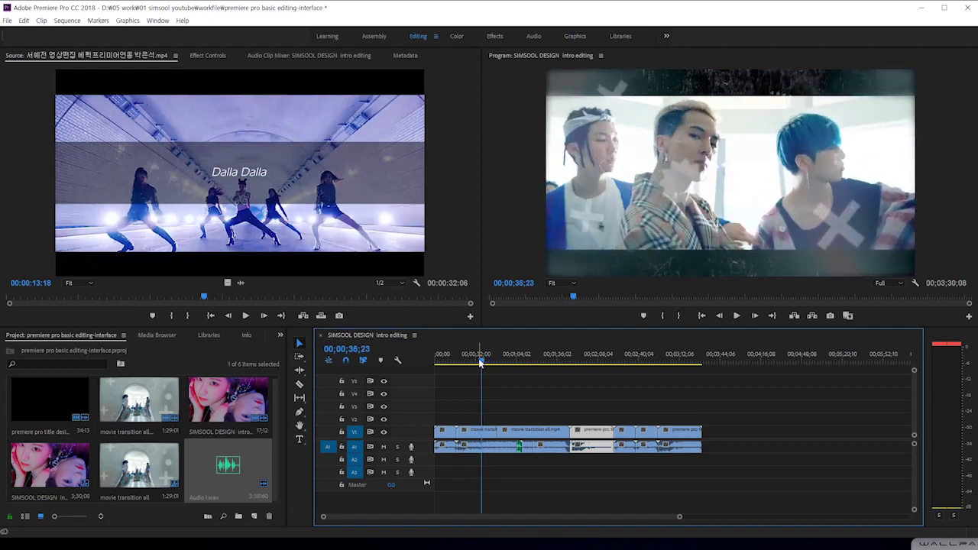
{"action": "key", "text": "Right"}
{"action": "key", "text": "Right"}
{"action": "key", "text": "Right"}
{"action": "key", "text": "Right"}
{"action": "key", "text": "Right"}
{"action": "key", "text": "Right"}
{"action": "key", "text": "Right"}
{"action": "key", "text": "Right"}
{"action": "key", "text": "Right"}
{"action": "key", "text": "Right"}
{"action": "key", "text": "Right"}
{"action": "key", "text": "Right"}
{"action": "key", "text": "Right"}
{"action": "key", "text": "Right"}
{"action": "key", "text": "Right"}
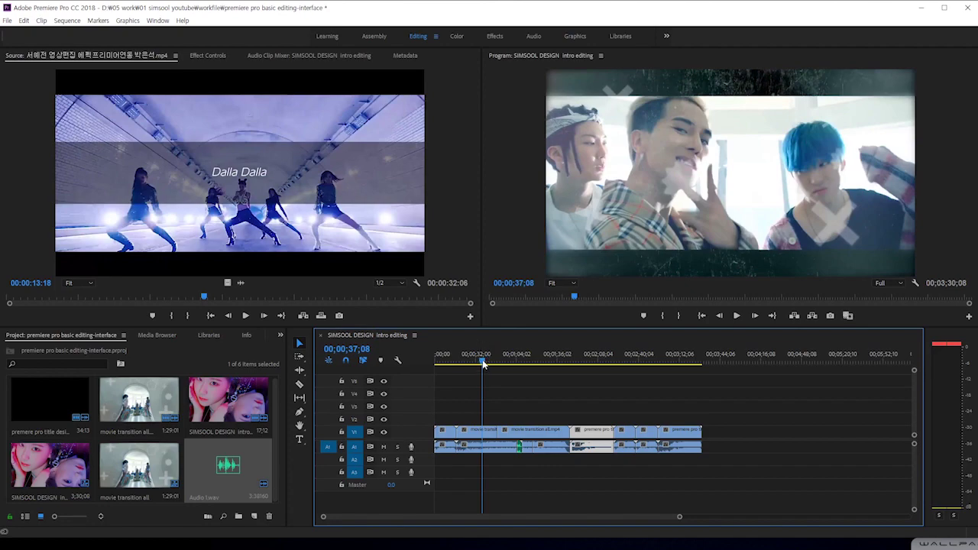
Step: Return the playhead to the start of the sequence and advance it from cut to cut to 00;02;20;28
{"action": "left_click_drag", "start_coordinate": [482, 362], "coordinate": [458, 382]}
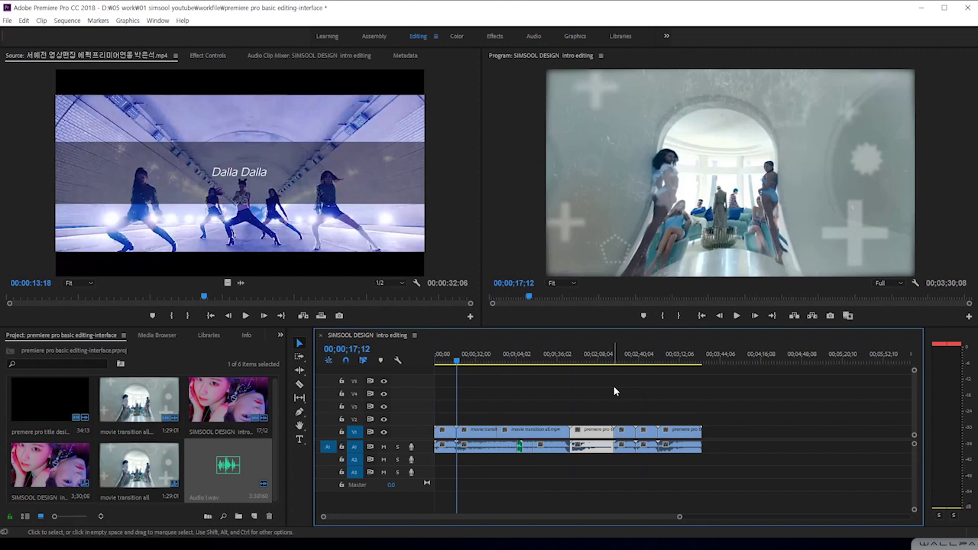
{"action": "key", "text": "Home"}
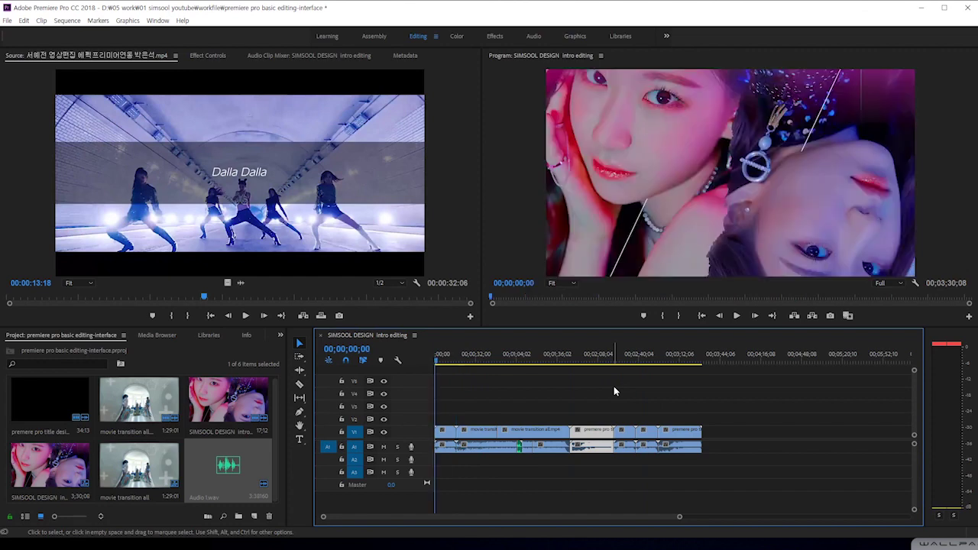
{"action": "key", "text": "space"}
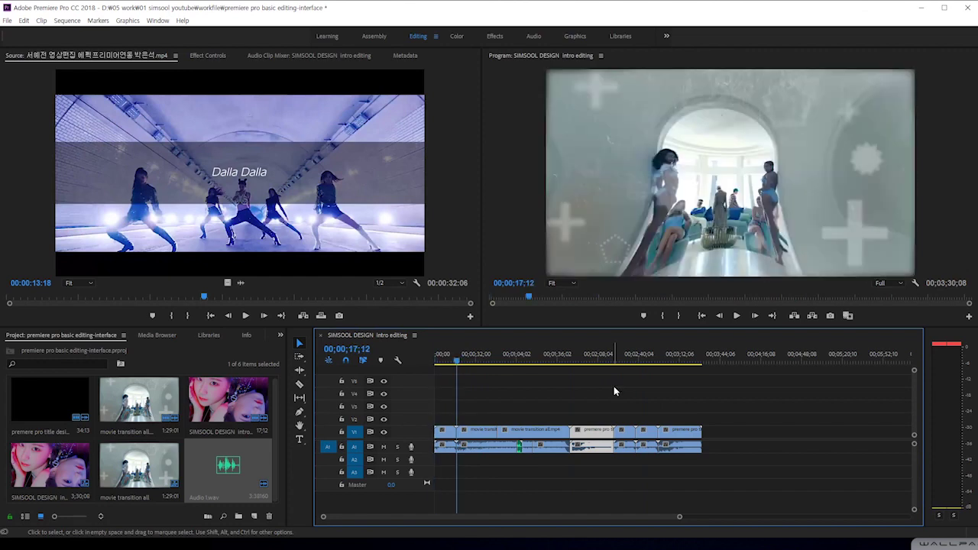
{"action": "key", "text": "Down"}
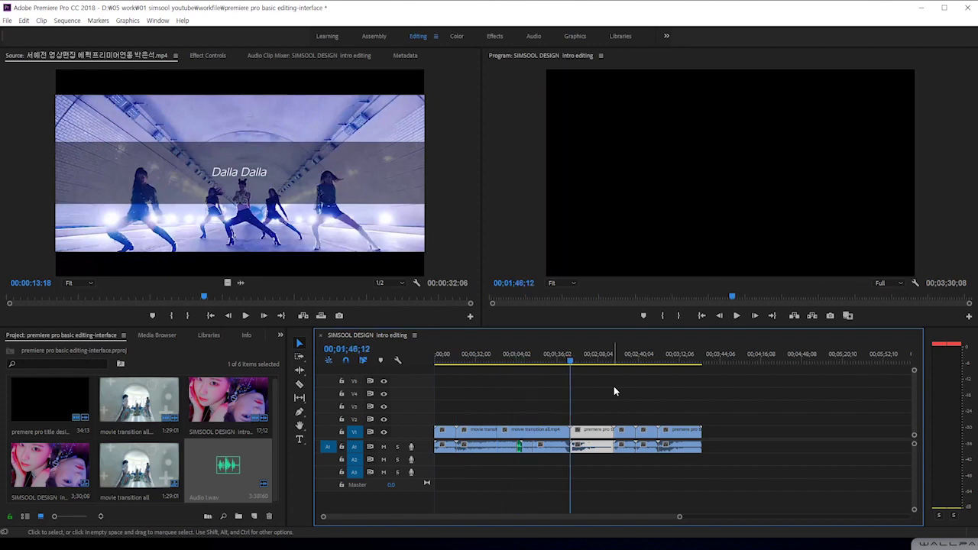
{"action": "key", "text": "Down"}
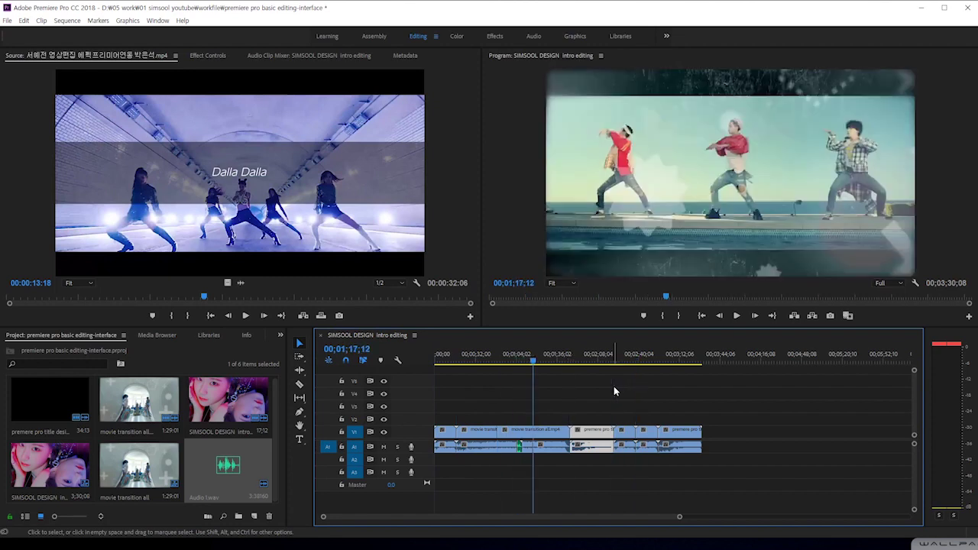
{"action": "key", "text": "Down"}
{"action": "key", "text": "Down"}
{"action": "key", "text": "Down"}
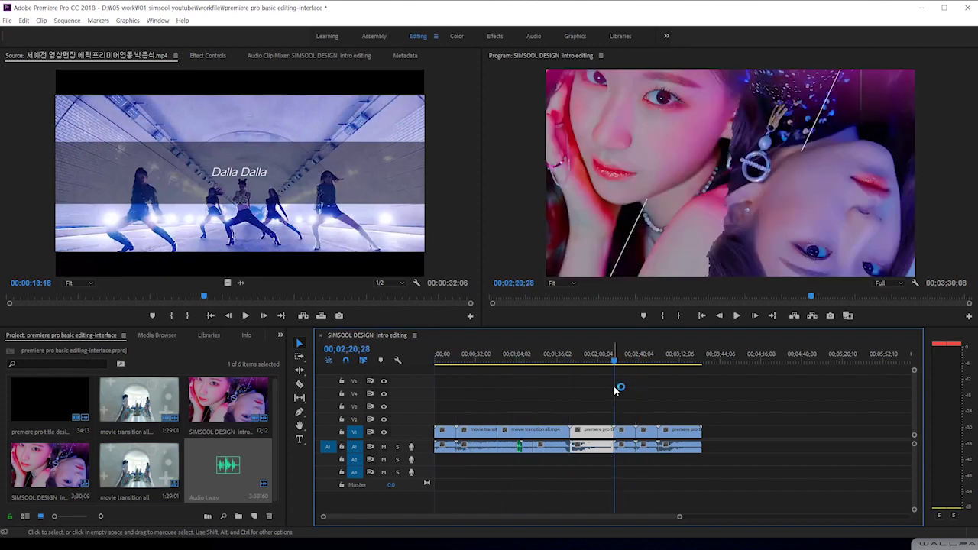
Step: Move the playhead back through the previous edit points to 00;00;49;06
{"action": "key", "text": "Up"}
{"action": "key", "text": "Up"}
{"action": "key", "text": "Up"}
{"action": "key", "text": "Up"}
{"action": "key", "text": "Up"}
{"action": "key", "text": "Up"}
{"action": "key", "text": "Up"}
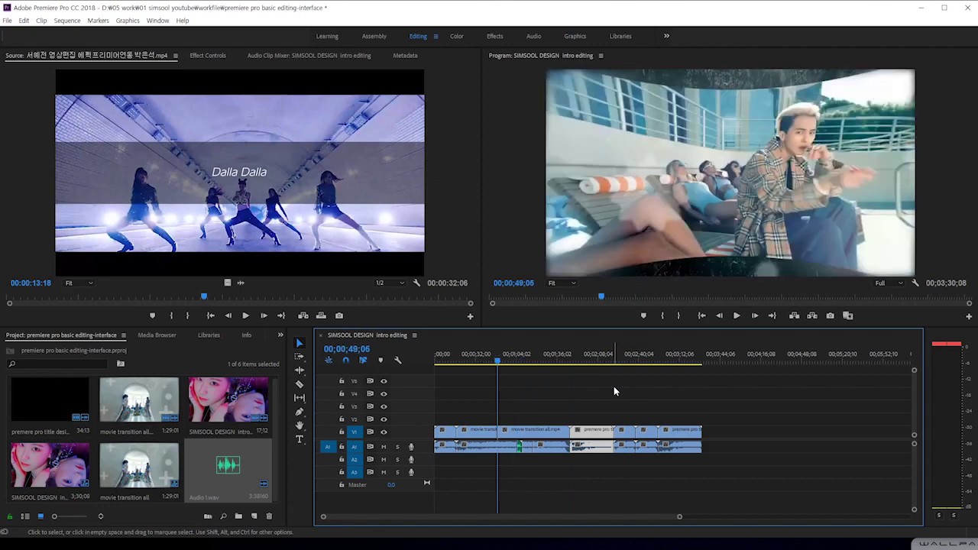
Step: Move the playhead back and forth between the sequence's edit points, ending at 00;01;17;12
{"action": "key", "text": "Down"}
{"action": "key", "text": "Down"}
{"action": "key", "text": "Down"}
{"action": "key", "text": "Down"}
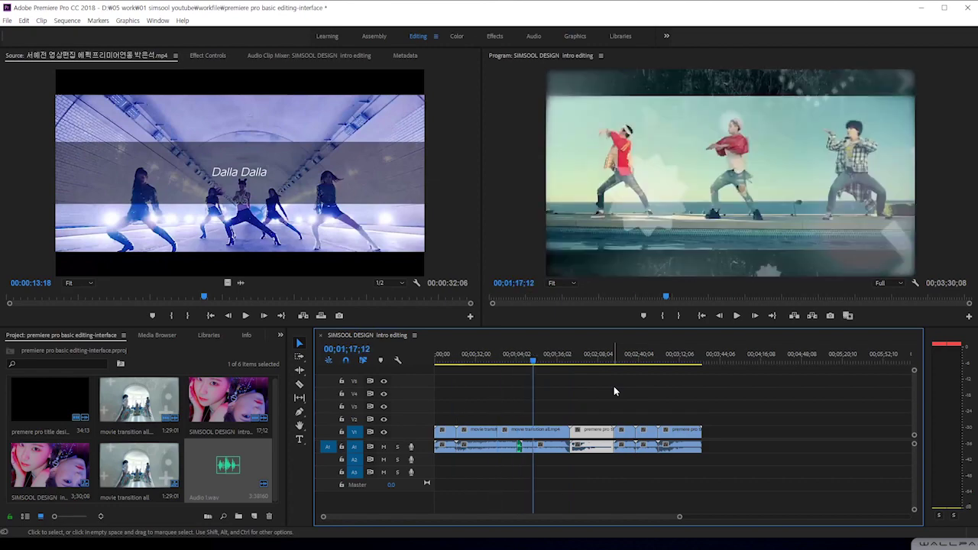
{"action": "key", "text": "Up"}
{"action": "key", "text": "Up"}
{"action": "key", "text": "Up"}
{"action": "key", "text": "Up"}
{"action": "key", "text": "Down"}
{"action": "key", "text": "Down"}
{"action": "key", "text": "Up"}
{"action": "key", "text": "Up"}
{"action": "key", "text": "Up"}
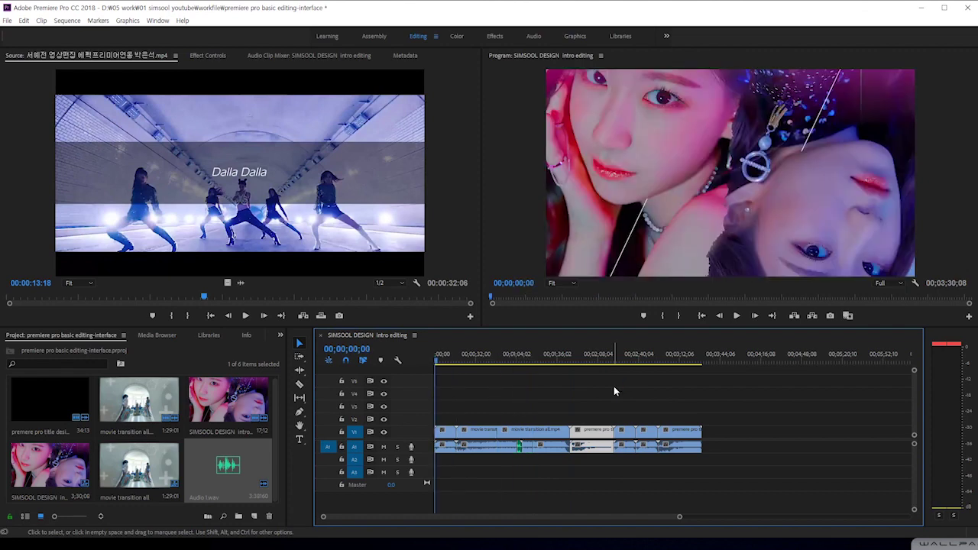
{"action": "key", "text": "Down"}
{"action": "key", "text": "Down"}
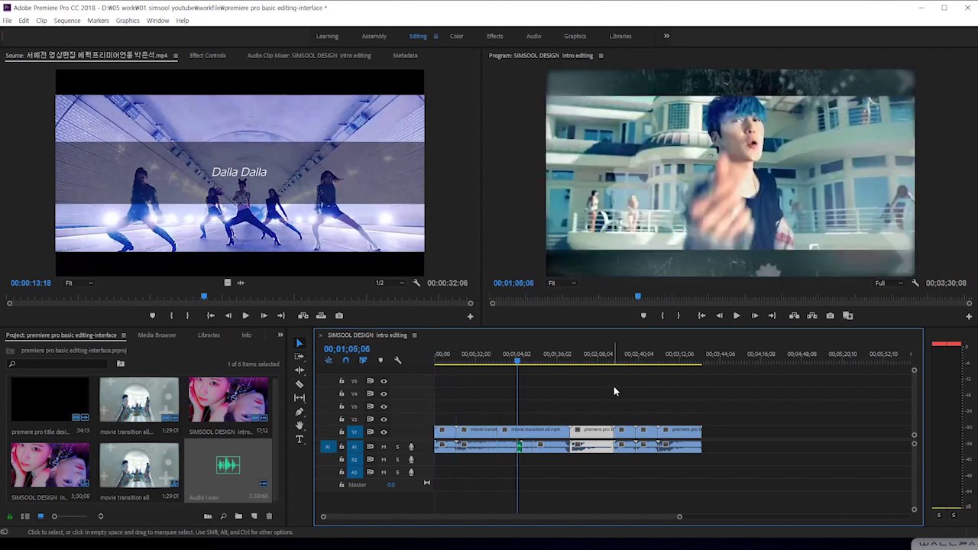
{"action": "key", "text": "Up"}
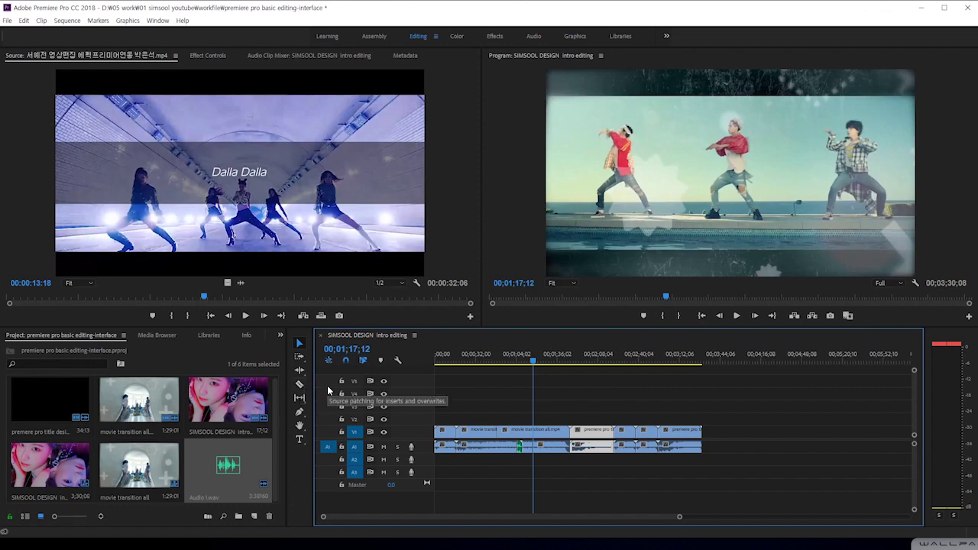
Step: Place the playhead at 00;01;28;23 and split clips there and at several other points with the Razor tool
{"action": "left_click", "coordinate": [546, 359]}
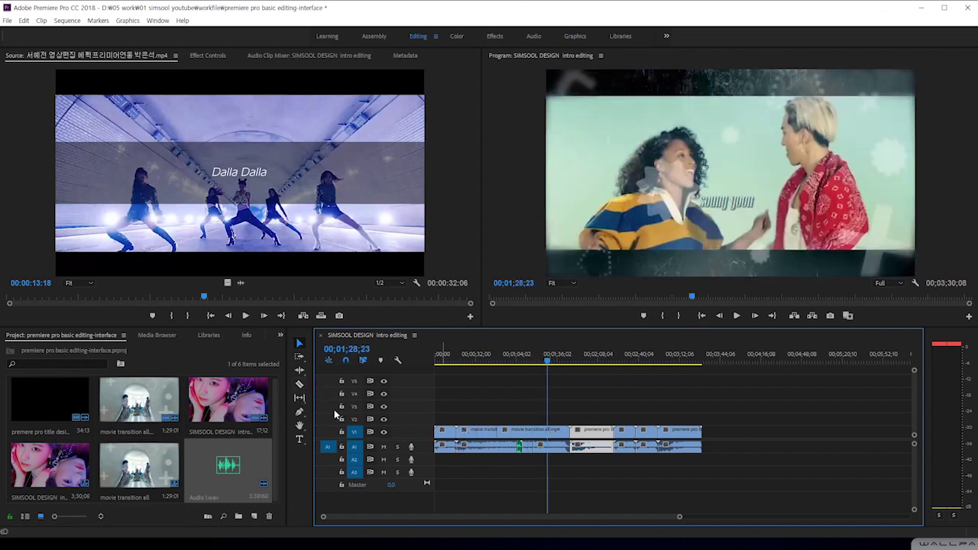
{"action": "left_click", "coordinate": [301, 386]}
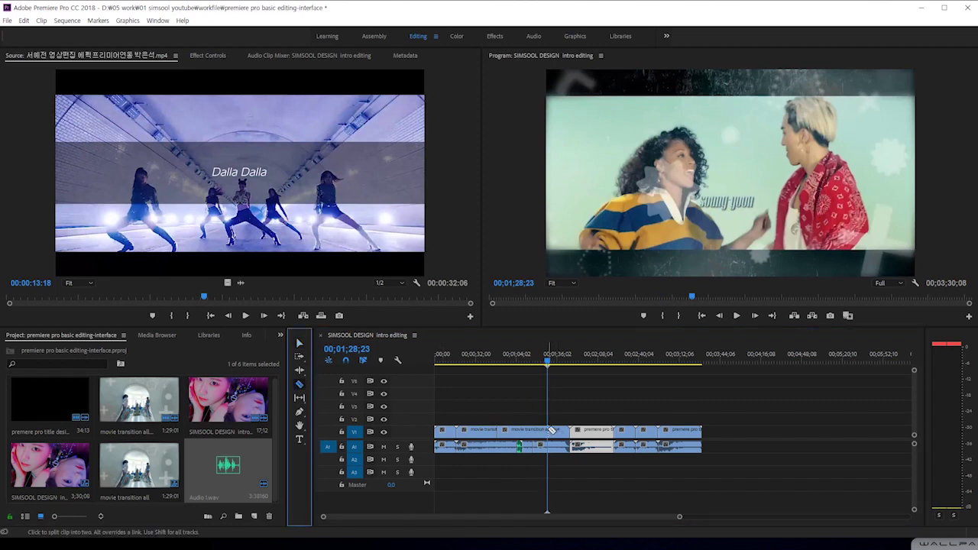
{"action": "left_click_drag", "start_coordinate": [547, 363], "coordinate": [506, 368]}
{"action": "left_click", "coordinate": [523, 432]}
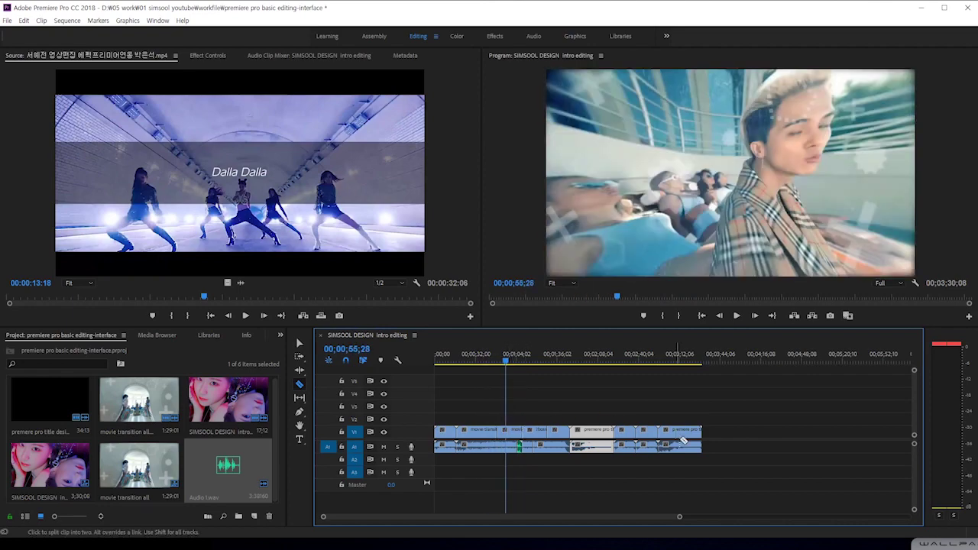
{"action": "left_click", "coordinate": [481, 447]}
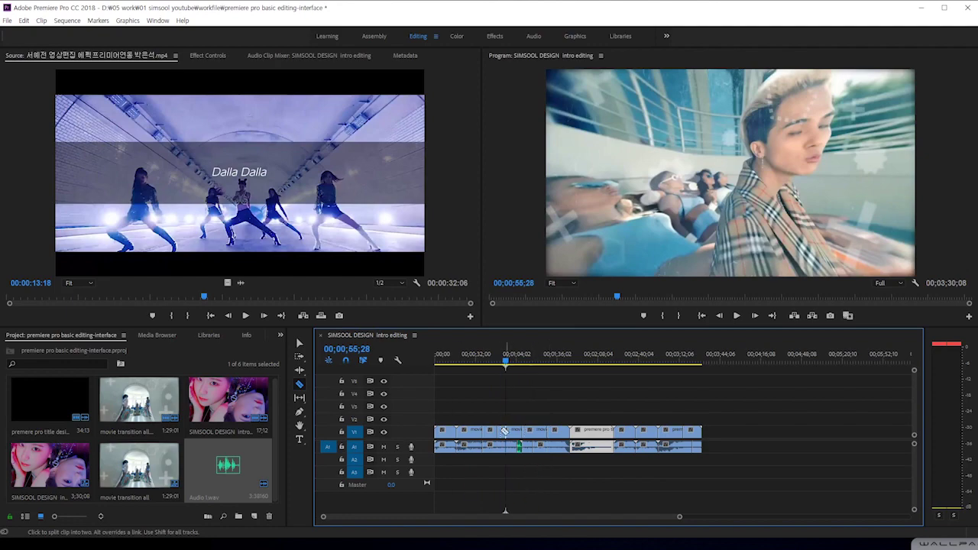
Step: Split the selected clip at 00;02;00;24 and reposition the playhead at 00;00;40;11
{"action": "left_click_drag", "start_coordinate": [504, 364], "coordinate": [589, 370]}
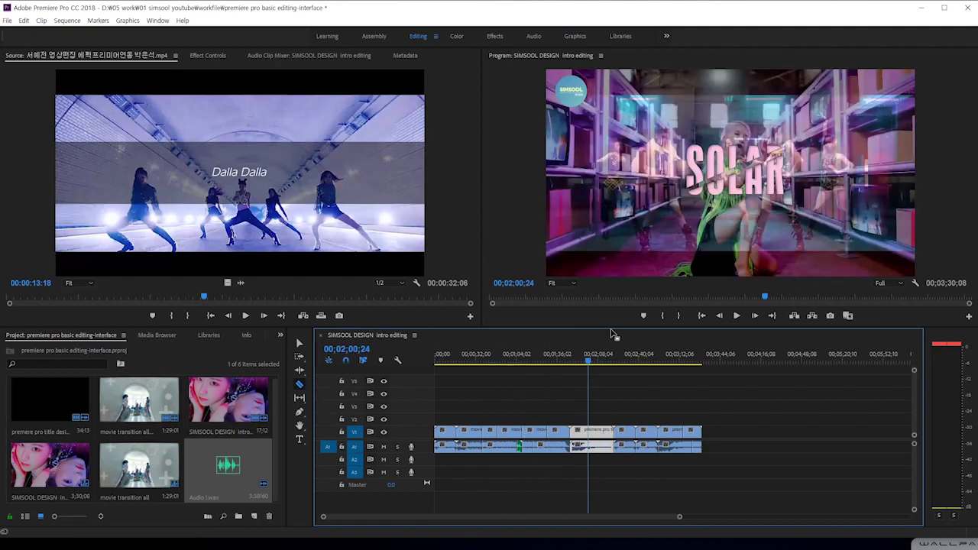
{"action": "key", "text": "ctrl+k"}
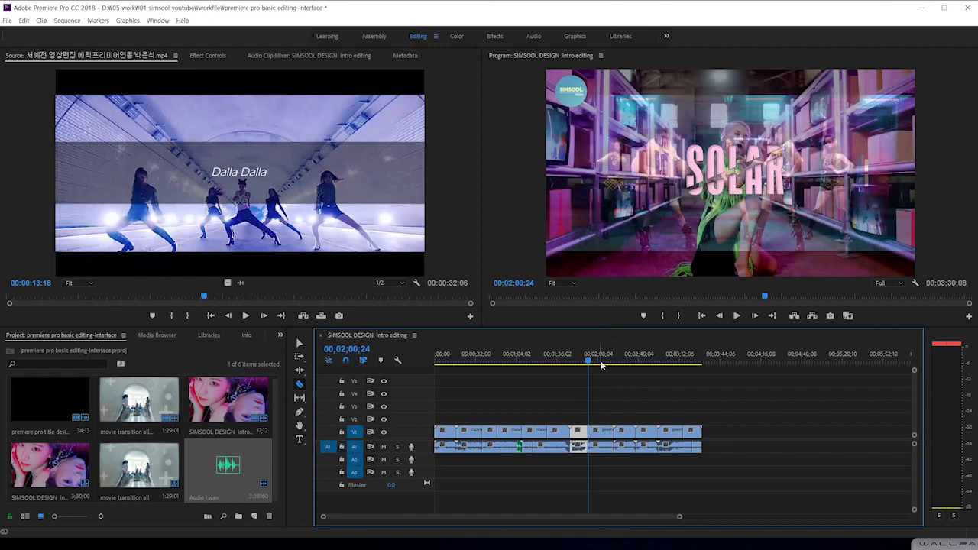
{"action": "left_click_drag", "start_coordinate": [588, 367], "coordinate": [486, 365]}
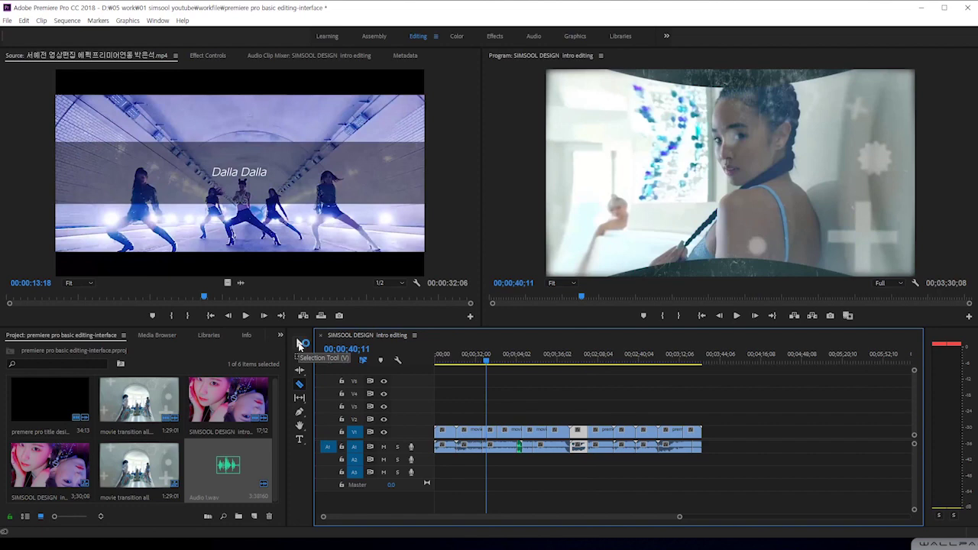
Step: Alternate between the Selection and Razor tools, and select the clip segment starting at 00;02;00;24 with the Selection tool
{"action": "left_click", "coordinate": [298, 344]}
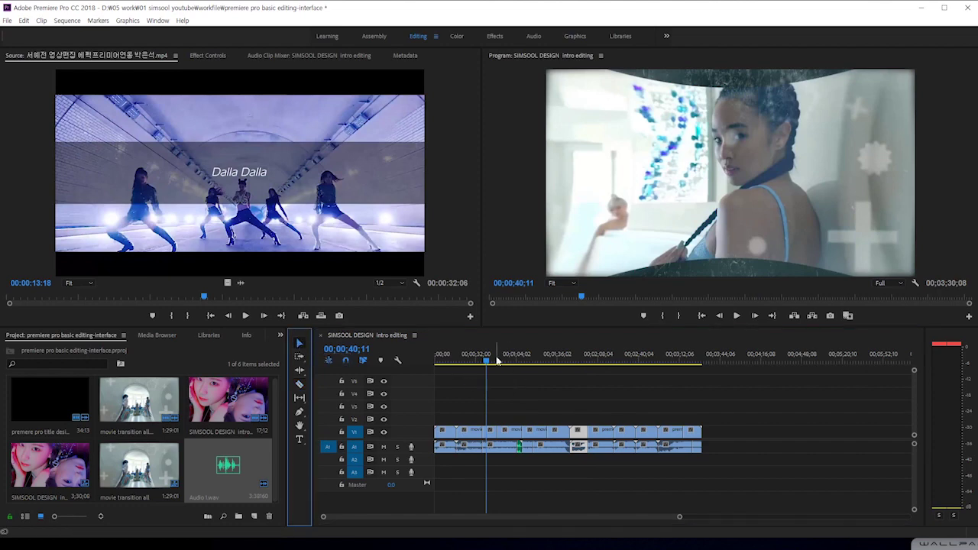
{"action": "left_click", "coordinate": [299, 385]}
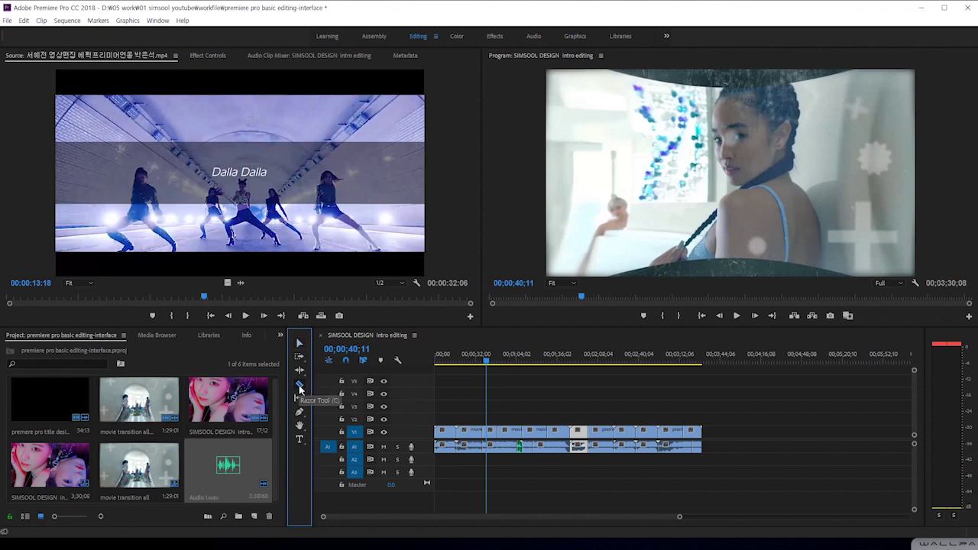
{"action": "key", "text": "v"}
{"action": "left_click", "coordinate": [513, 431]}
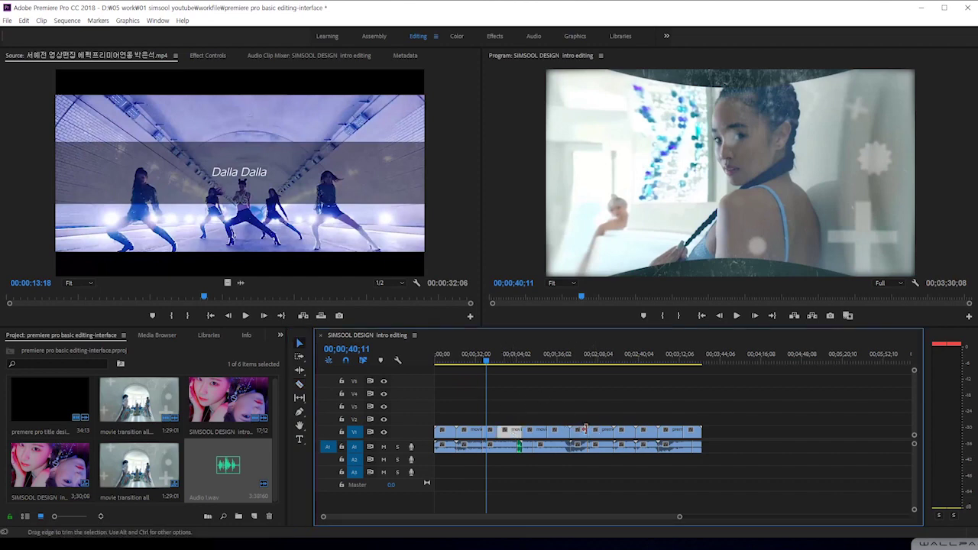
{"action": "left_click", "coordinate": [586, 431]}
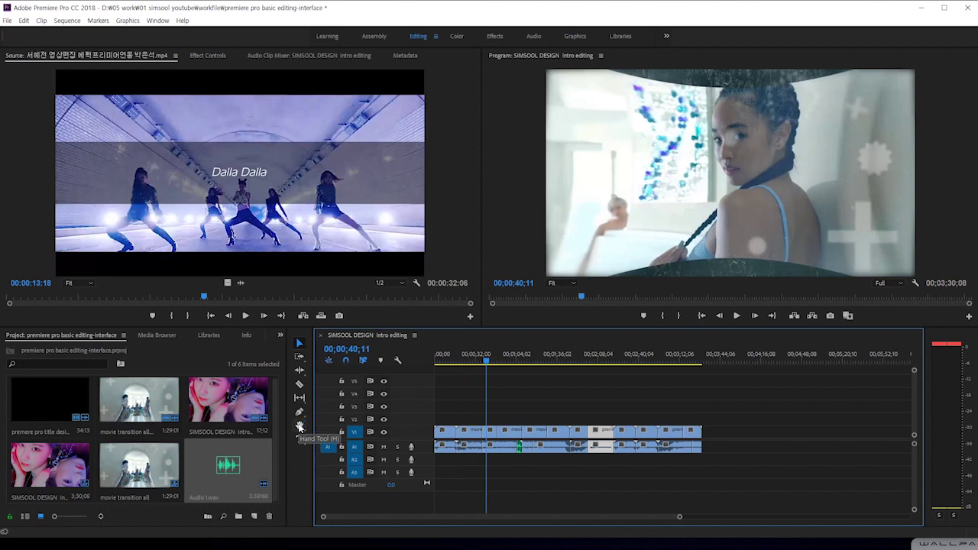
Step: Activate the Hand tool, try it on the Program monitor image, and move the playhead to 00;00;29;29
{"action": "left_click", "coordinate": [299, 426]}
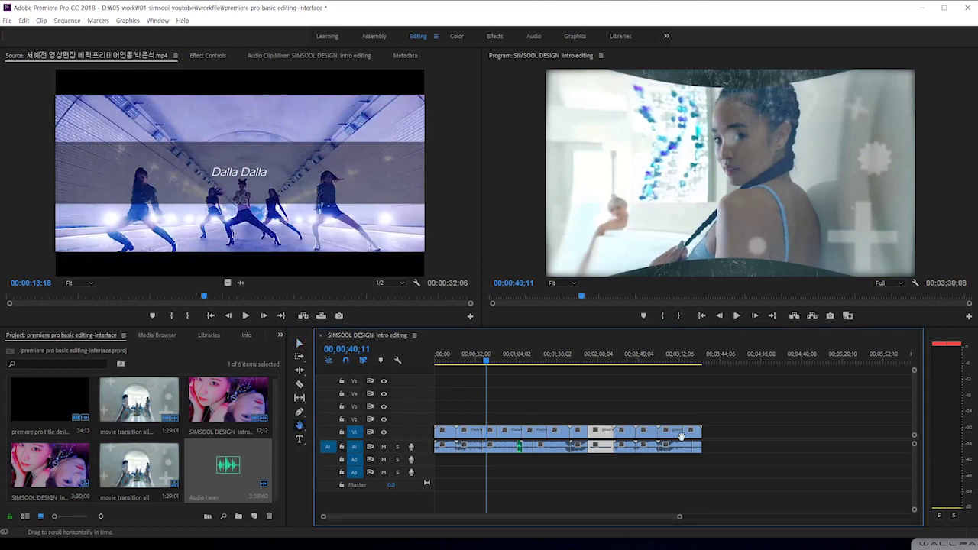
{"action": "left_click", "coordinate": [826, 181]}
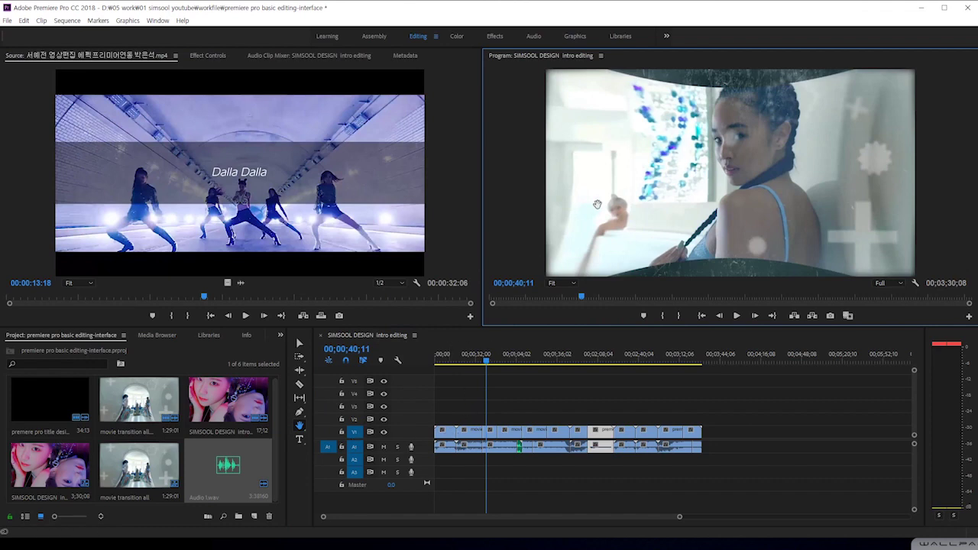
{"action": "left_click", "coordinate": [467, 362]}
{"action": "left_click", "coordinate": [482, 361]}
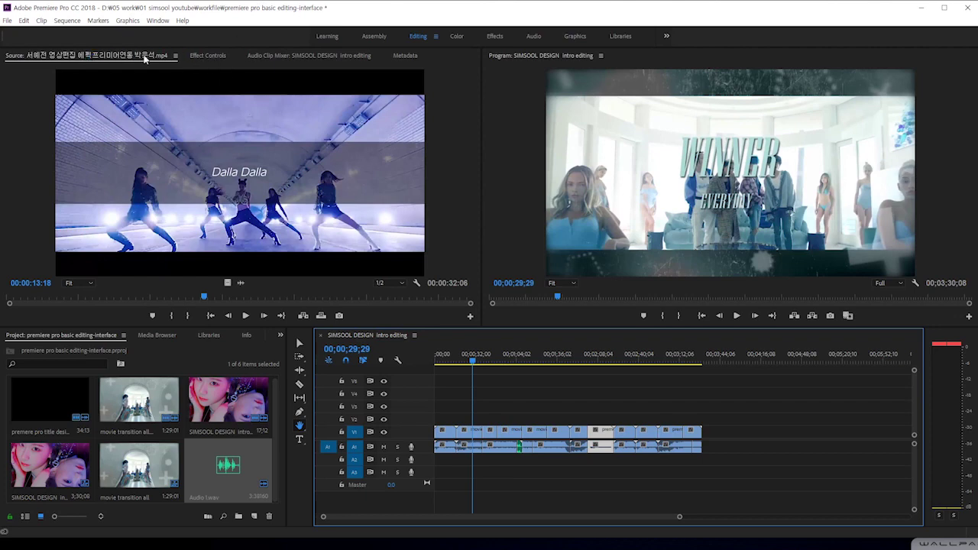
Step: Display the effect controls and select the movie transition all.mp4 segment under the playhead on V1
{"action": "left_click", "coordinate": [209, 55]}
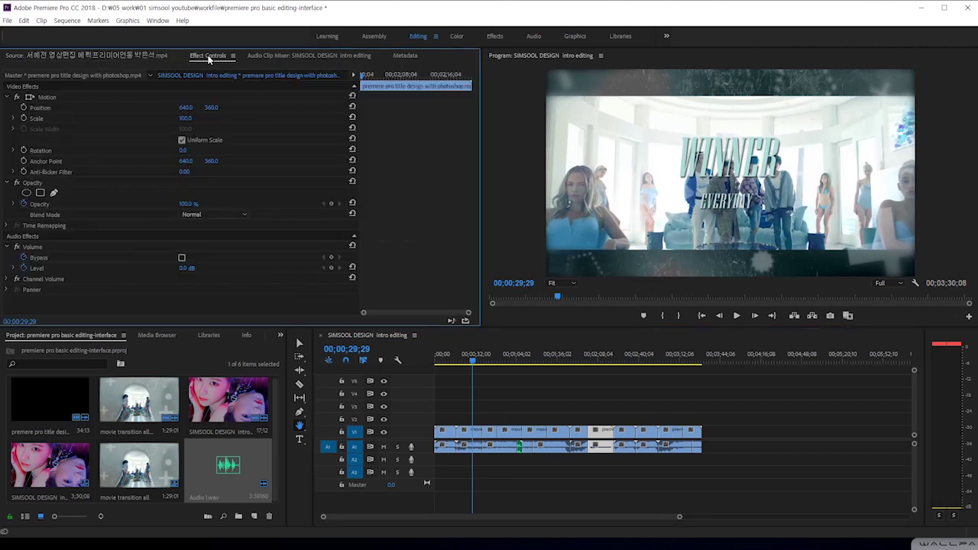
{"action": "left_click", "coordinate": [298, 342]}
{"action": "left_click", "coordinate": [468, 434]}
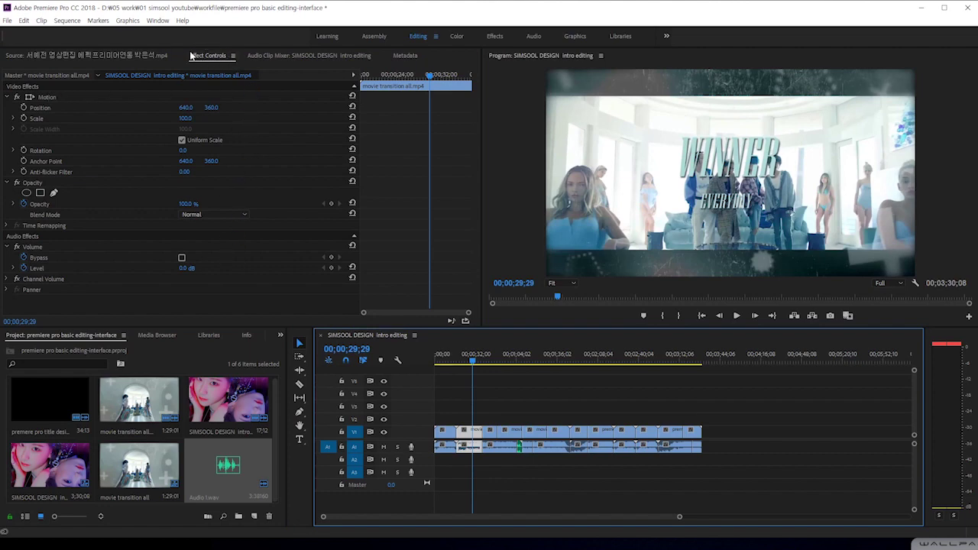
Step: Toggle the selected clip's Motion effect off and on, leaving it enabled, and collapse its properties
{"action": "left_click", "coordinate": [18, 98]}
{"action": "left_click", "coordinate": [18, 98]}
{"action": "left_click", "coordinate": [18, 98]}
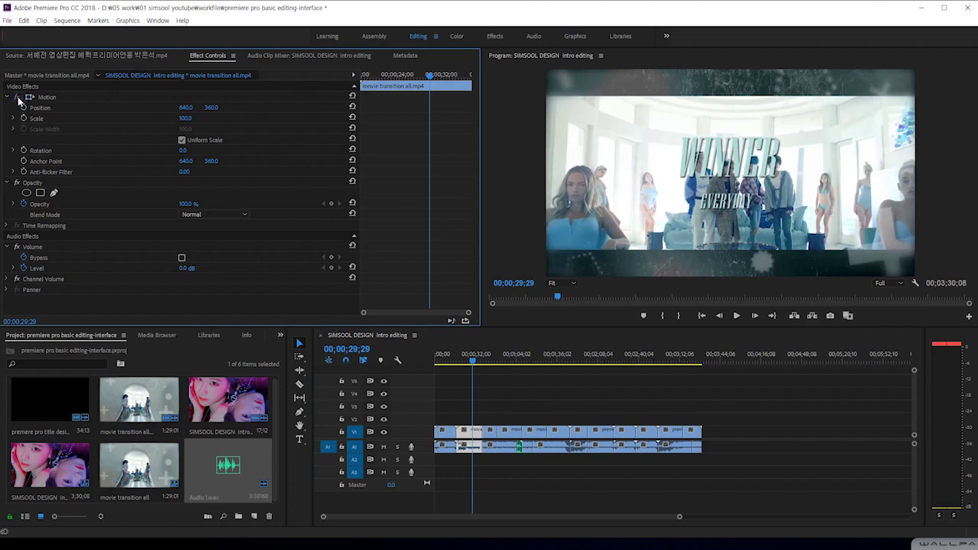
{"action": "left_click", "coordinate": [18, 98]}
{"action": "left_click", "coordinate": [8, 97]}
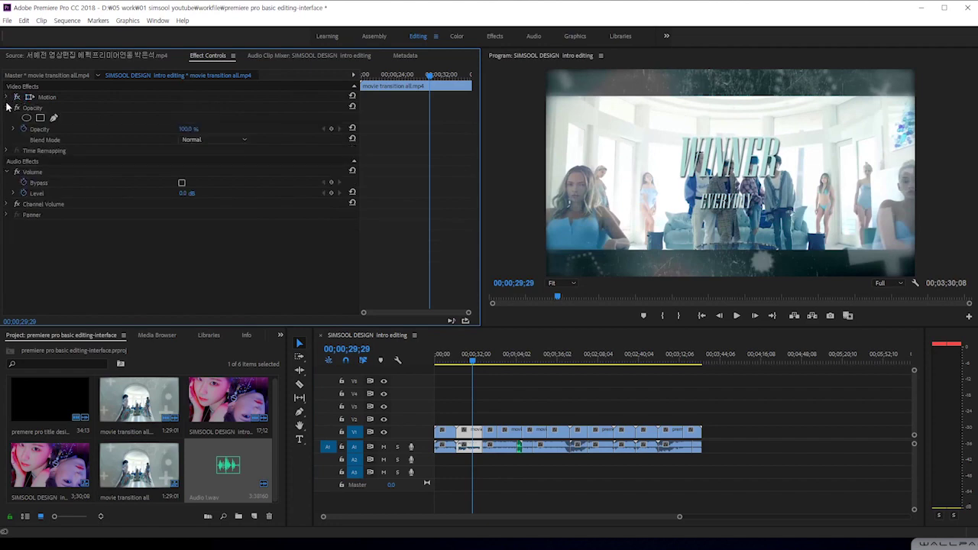
Step: Collapse the Opacity and Volume properties, then deselect and reselect the movie transition all.mp4 segment under the playhead
{"action": "left_click", "coordinate": [6, 108]}
{"action": "left_click", "coordinate": [7, 139]}
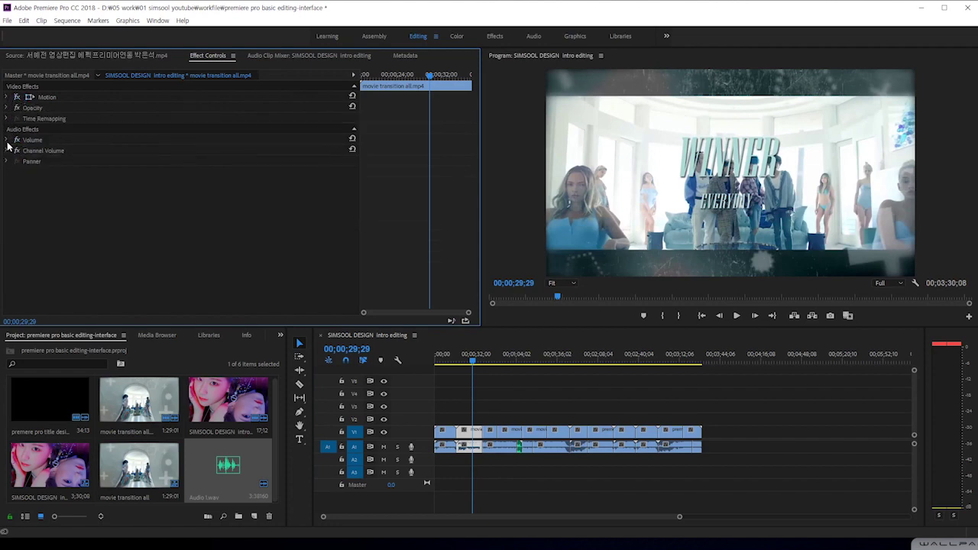
{"action": "left_click", "coordinate": [517, 498]}
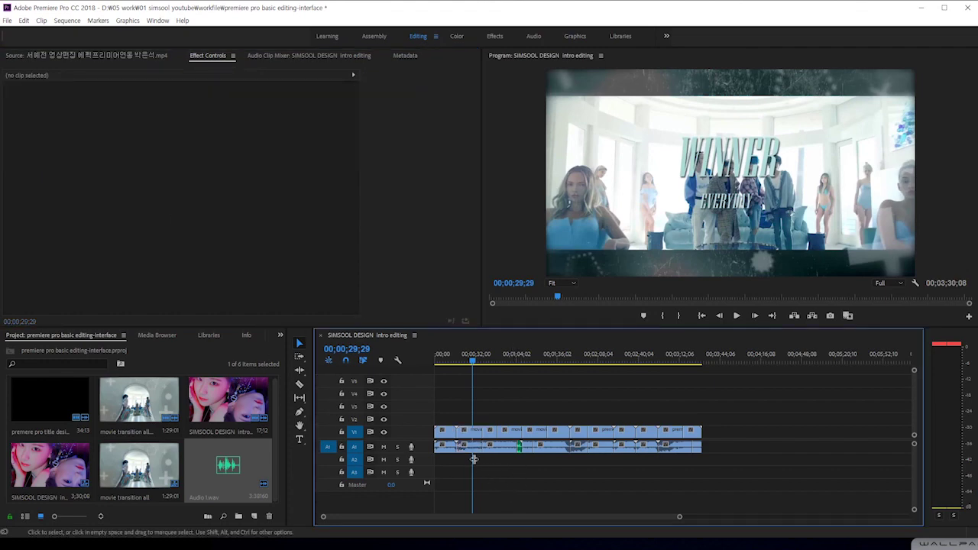
{"action": "left_click", "coordinate": [465, 441]}
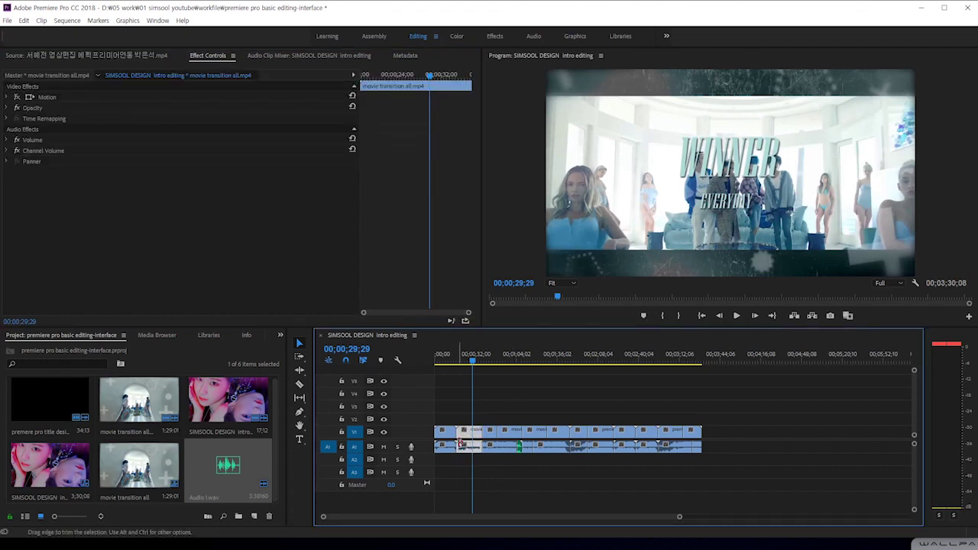
Step: Expand the Motion effect and go through its Position, Scale, Rotation and Anchor Point properties
{"action": "left_click", "coordinate": [34, 140]}
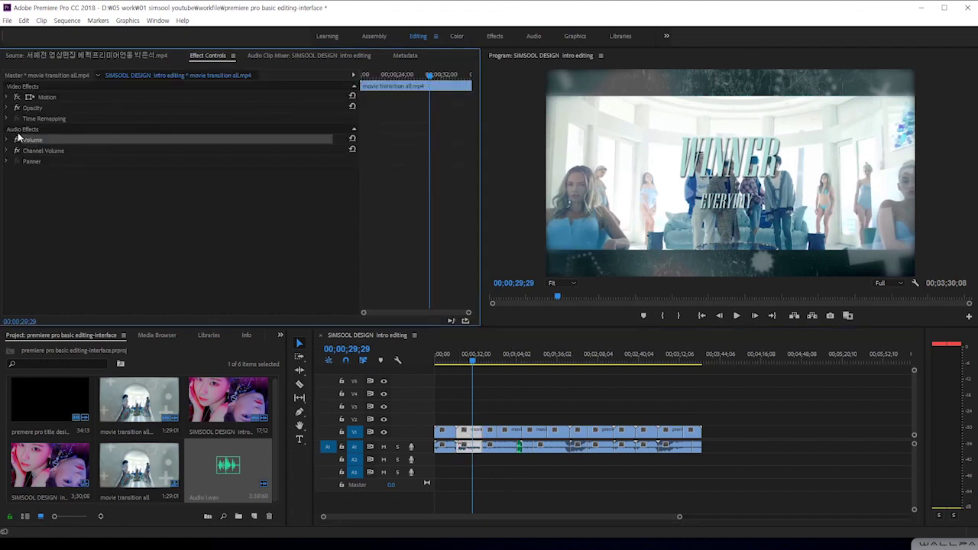
{"action": "left_click", "coordinate": [44, 98]}
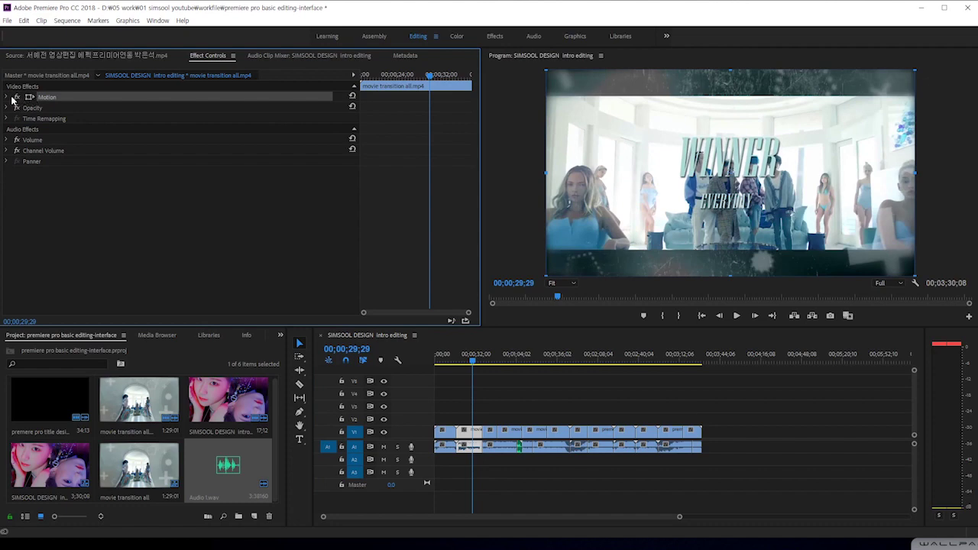
{"action": "left_click", "coordinate": [9, 98]}
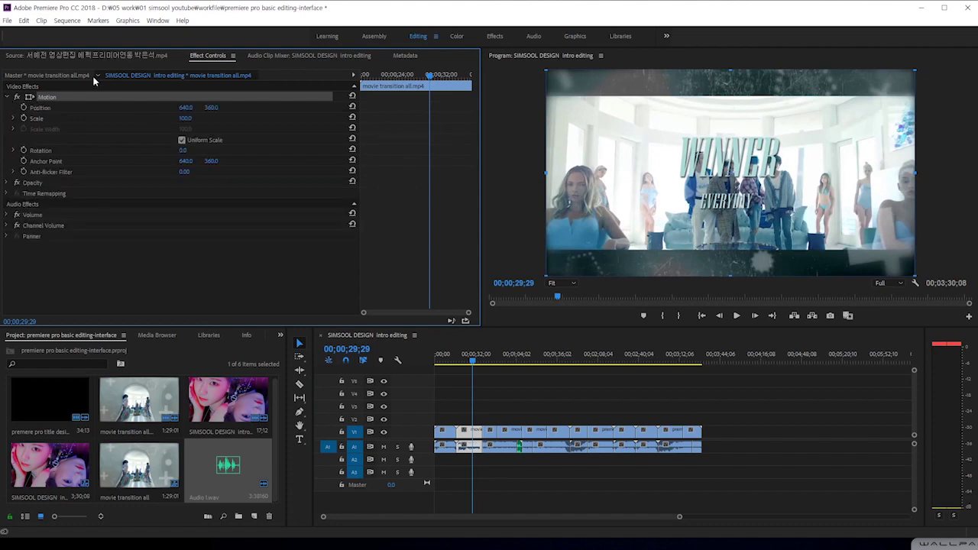
{"action": "left_click", "coordinate": [44, 108]}
{"action": "left_click", "coordinate": [44, 118]}
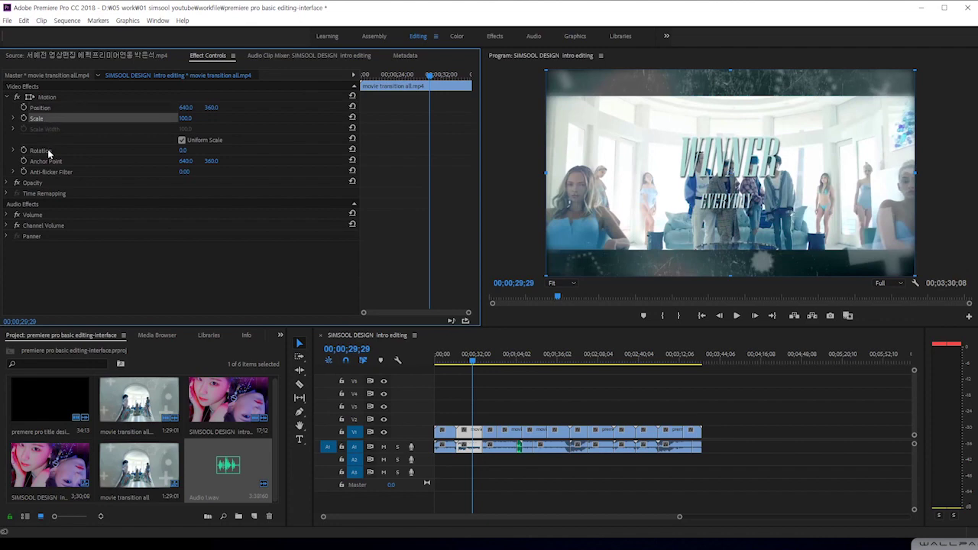
{"action": "left_click", "coordinate": [48, 152]}
{"action": "left_click", "coordinate": [48, 163]}
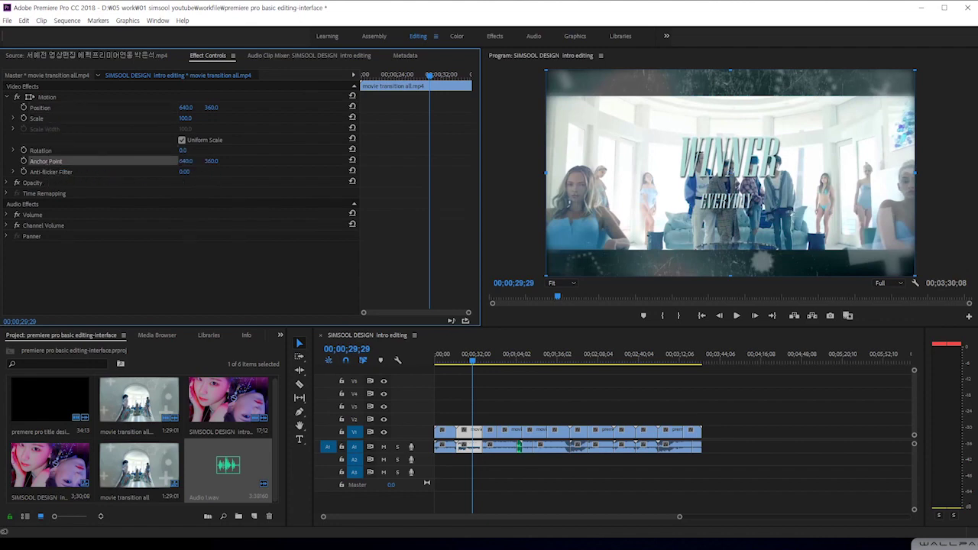
{"action": "left_click", "coordinate": [185, 161]}
{"action": "left_click", "coordinate": [185, 288]}
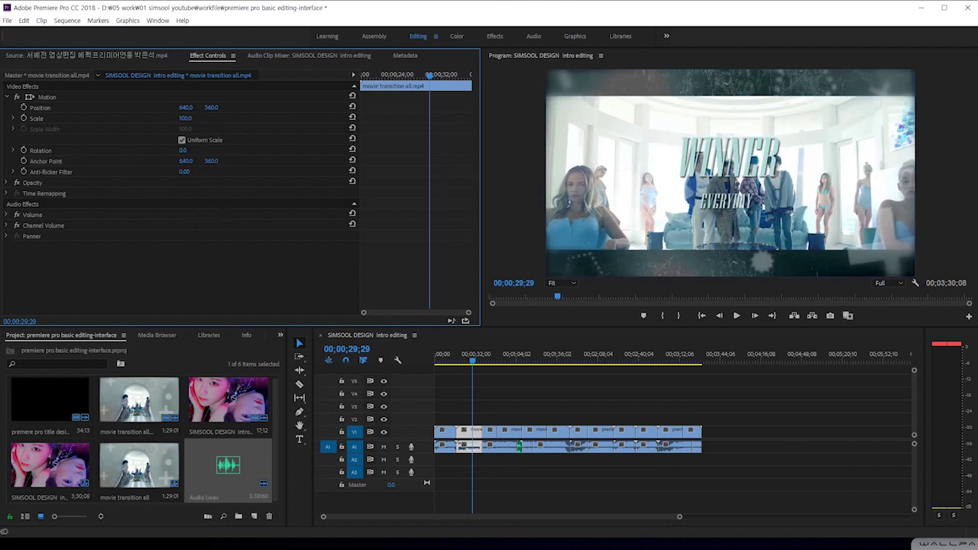
{"action": "left_click", "coordinate": [188, 108]}
Step: Select the V1 segment at 00;01;04;02 and, with the playhead at 00;00;08;12, open its horizontal and vertical Position values for editing
{"action": "left_click", "coordinate": [513, 435]}
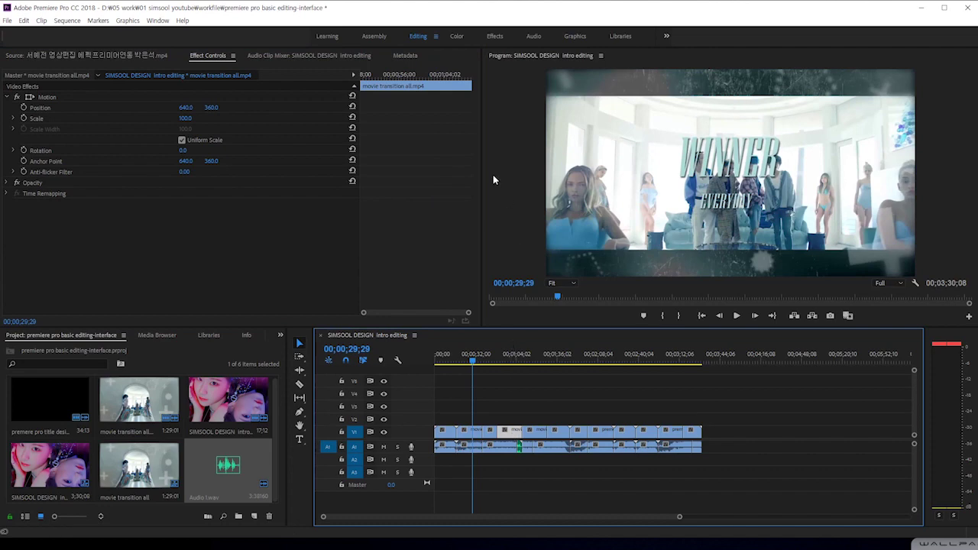
{"action": "left_click", "coordinate": [446, 359]}
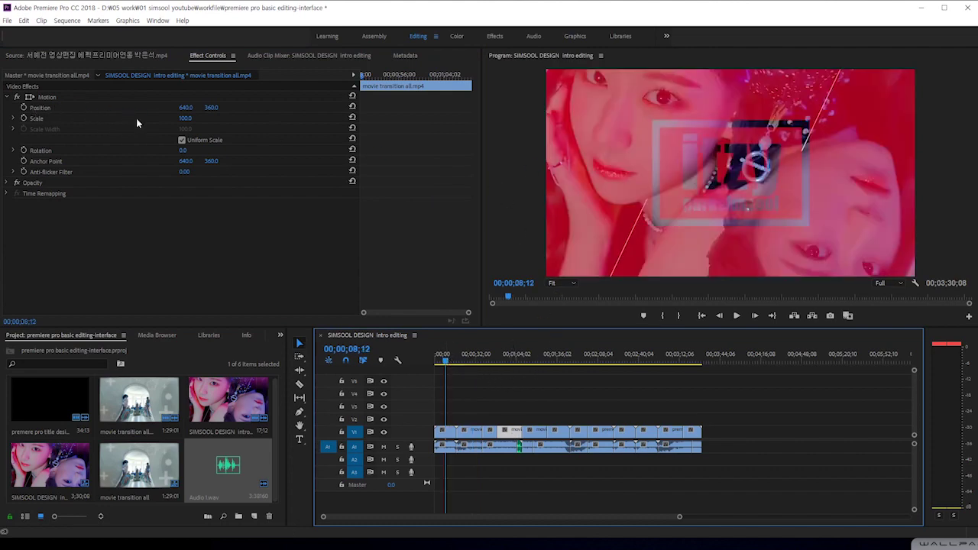
{"action": "left_click", "coordinate": [187, 108]}
{"action": "key", "text": "Tab"}
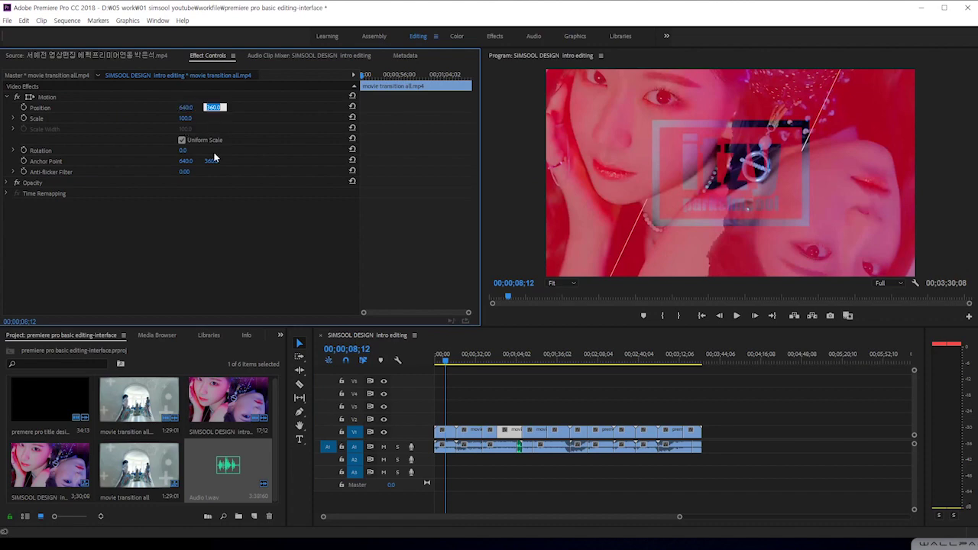
{"action": "left_click", "coordinate": [188, 108]}
{"action": "key", "text": "Tab"}
{"action": "left_click", "coordinate": [187, 107]}
{"action": "left_click", "coordinate": [214, 107]}
Step: Enlarge the selected segment's Scale to 291 and move the playhead to 00;00;52;22 inside it
{"action": "left_click", "coordinate": [185, 119]}
{"action": "left_click_drag", "start_coordinate": [186, 119], "coordinate": [179, 218]}
{"action": "left_click", "coordinate": [503, 355]}
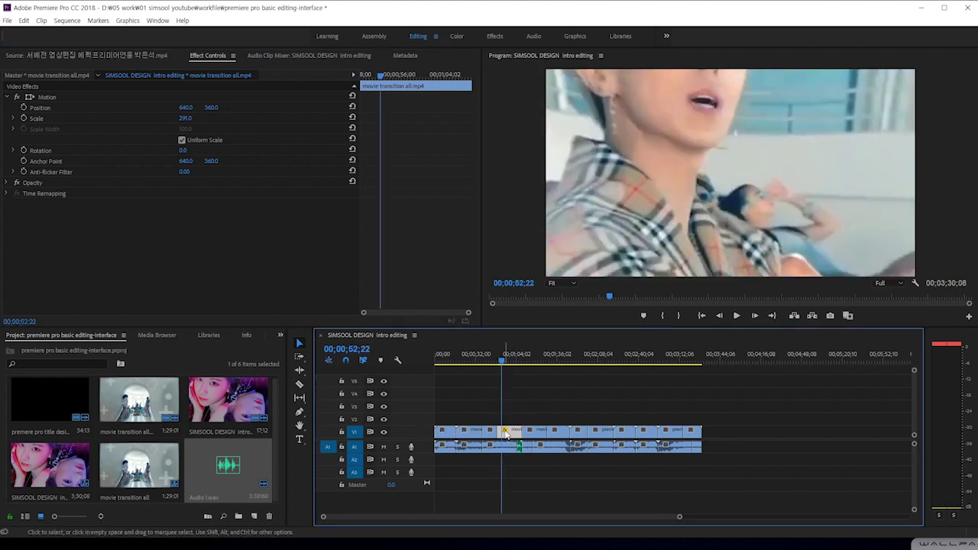
Step: Reduce the segment's Scale to 65, preview it at 00;00;57;04, and open its Scale and Position values for editing
{"action": "left_click_drag", "start_coordinate": [186, 119], "coordinate": [357, 268]}
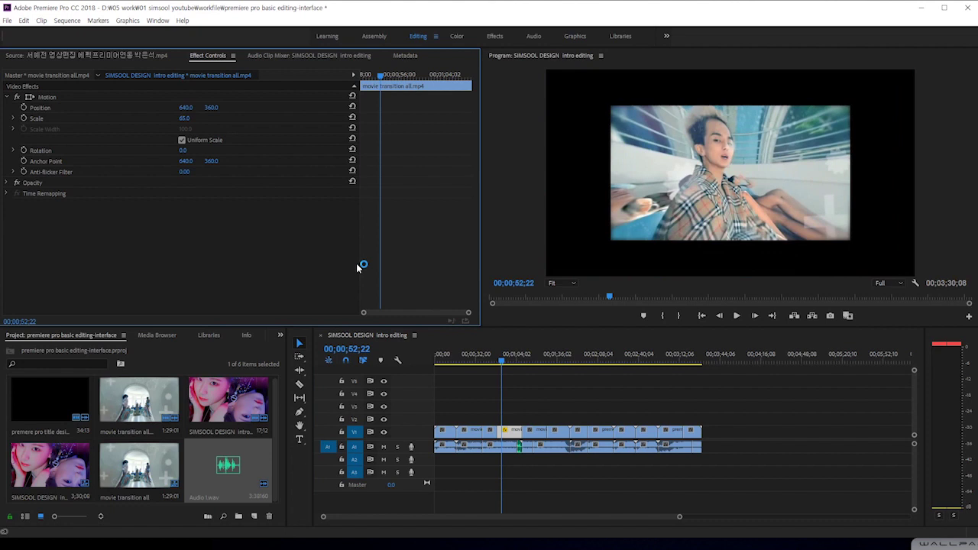
{"action": "left_click", "coordinate": [507, 356]}
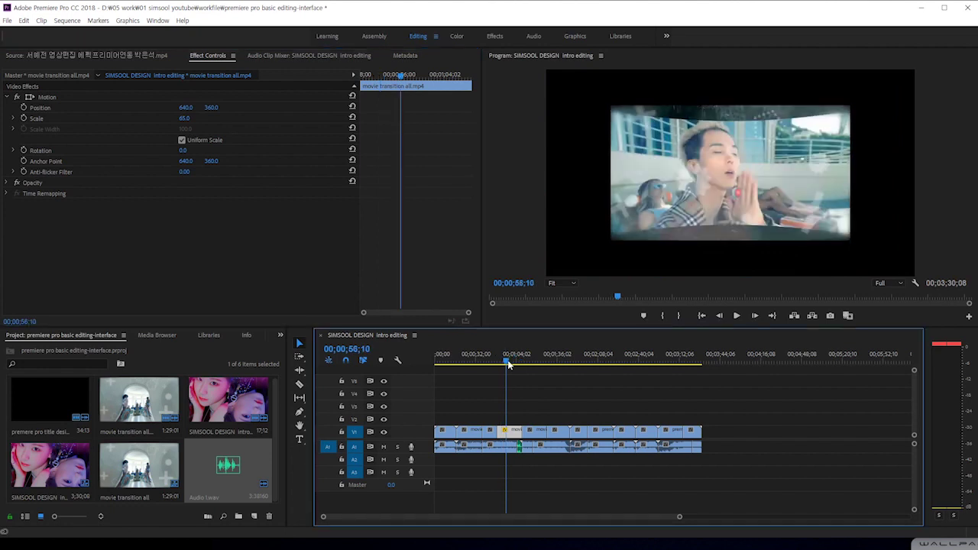
{"action": "left_click", "coordinate": [185, 118]}
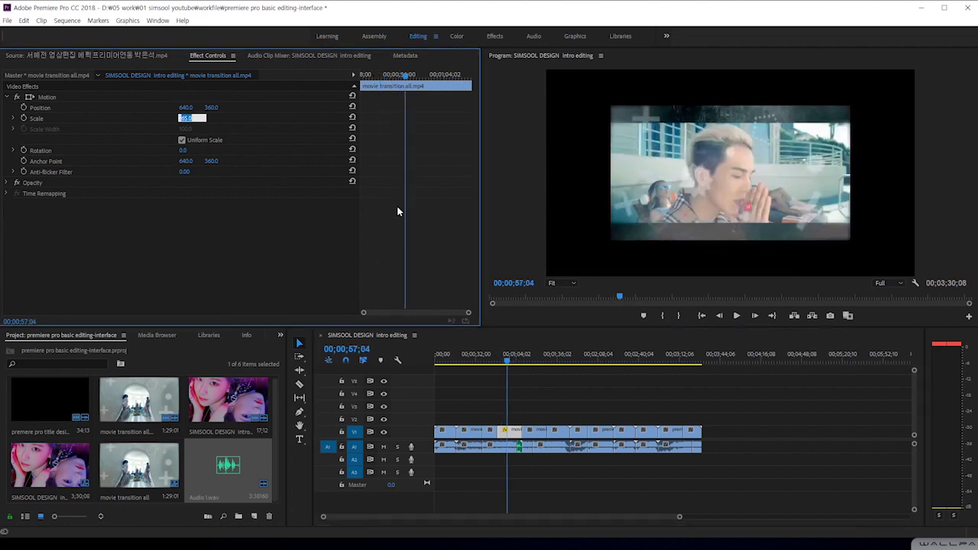
{"action": "left_click", "coordinate": [188, 108]}
{"action": "left_click", "coordinate": [211, 109]}
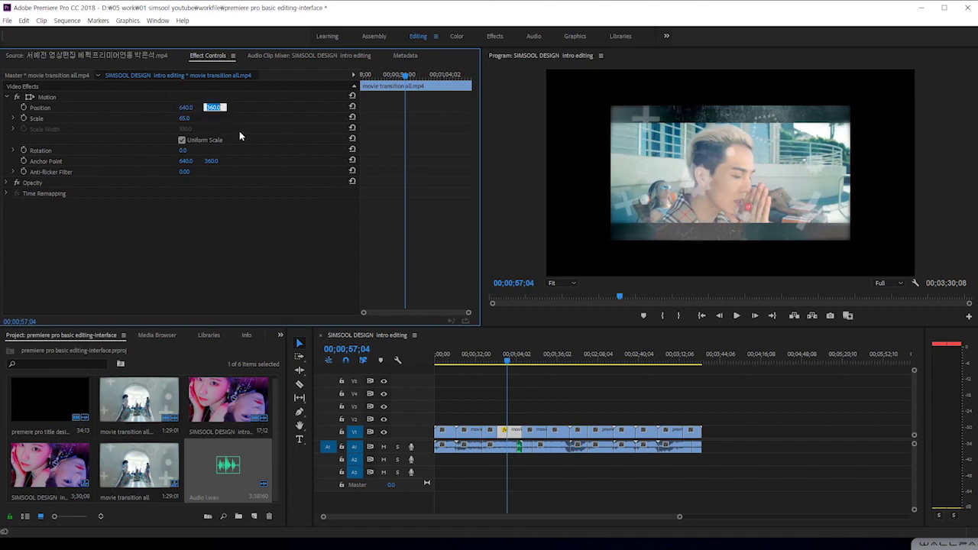
{"action": "left_click", "coordinate": [217, 222]}
Step: Set the selected segment's Scale to 100
{"action": "mouse_move", "coordinate": [184, 122]}
{"action": "left_mouse_down"}
{"action": "mouse_move", "coordinate": [162, 122]}
{"action": "mouse_move", "coordinate": [199, 118]}
{"action": "left_mouse_up"}
{"action": "left_click", "coordinate": [184, 119]}
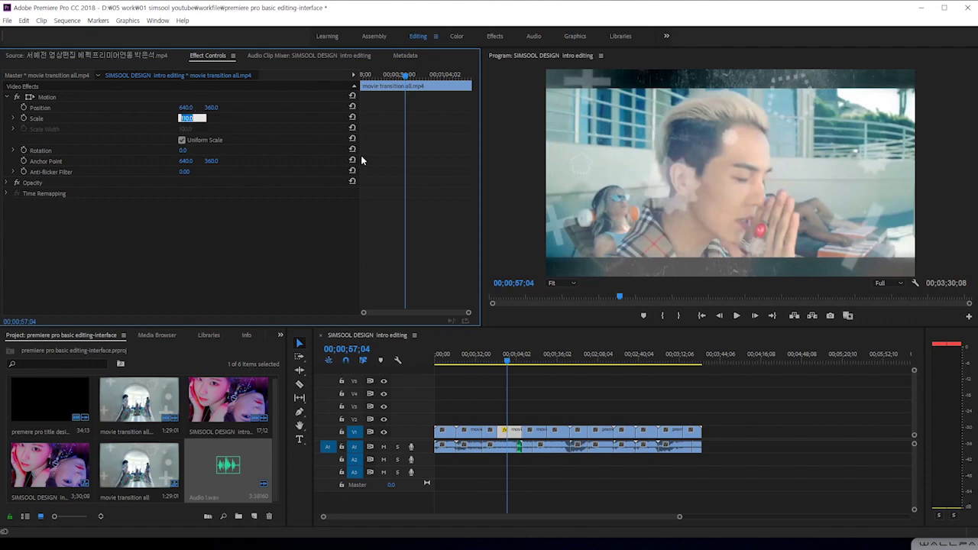
{"action": "type", "text": "110"}
{"action": "key", "text": "Return"}
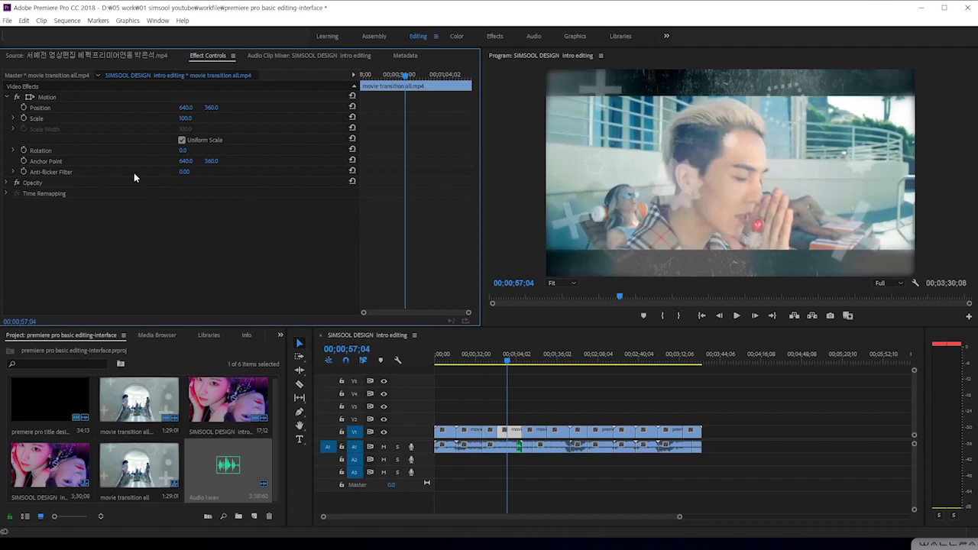
Step: Expand the Opacity effect, add a 100% opacity keyframe, and move both the keyframe and the playhead to 00;00;55;17
{"action": "left_click", "coordinate": [7, 183]}
{"action": "mouse_move", "coordinate": [189, 204]}
{"action": "left_mouse_down"}
{"action": "mouse_move", "coordinate": [138, 204]}
{"action": "mouse_move", "coordinate": [189, 204]}
{"action": "left_mouse_up"}
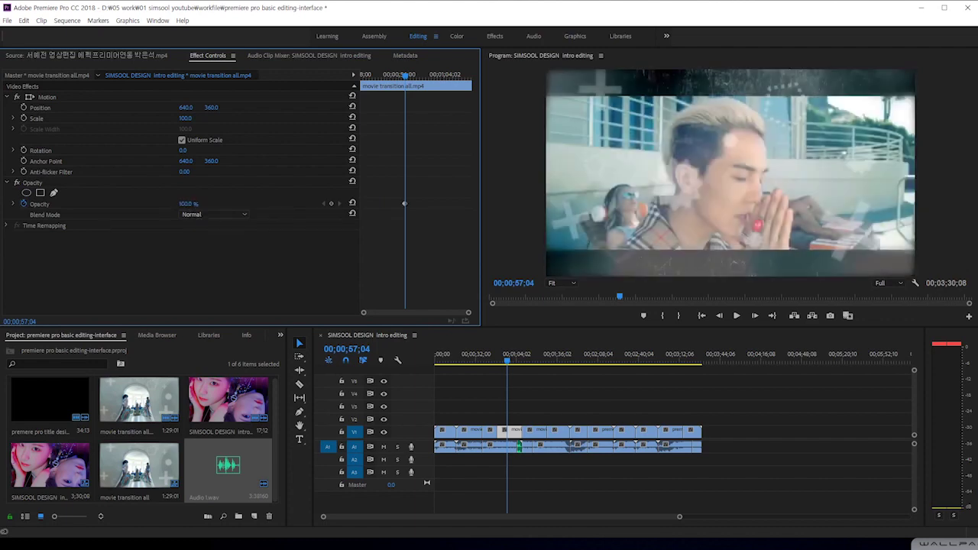
{"action": "left_click", "coordinate": [12, 183]}
{"action": "mouse_move", "coordinate": [404, 204]}
{"action": "left_mouse_down"}
{"action": "mouse_move", "coordinate": [428, 205]}
{"action": "mouse_move", "coordinate": [396, 208]}
{"action": "left_mouse_up"}
{"action": "mouse_move", "coordinate": [406, 76]}
{"action": "left_mouse_down"}
{"action": "mouse_move", "coordinate": [377, 79]}
{"action": "mouse_move", "coordinate": [416, 83]}
{"action": "mouse_move", "coordinate": [396, 91]}
{"action": "left_mouse_up"}
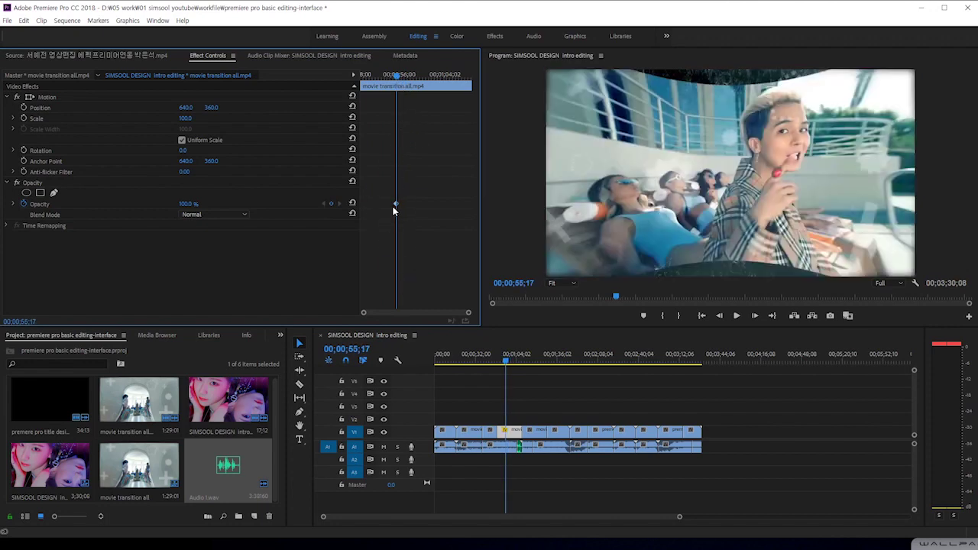
Step: Lower the opacity of the keyframe at 00;00;55;17 to 25%
{"action": "left_click", "coordinate": [186, 204]}
{"action": "type", "text": "70"}
{"action": "key", "text": "Return"}
{"action": "left_click_drag", "start_coordinate": [187, 204], "coordinate": [152, 204]}
Step: Move the playhead to 00;00;59;22 and add a second opacity keyframe there with a value of 100%
{"action": "left_click_drag", "start_coordinate": [397, 77], "coordinate": [420, 77]}
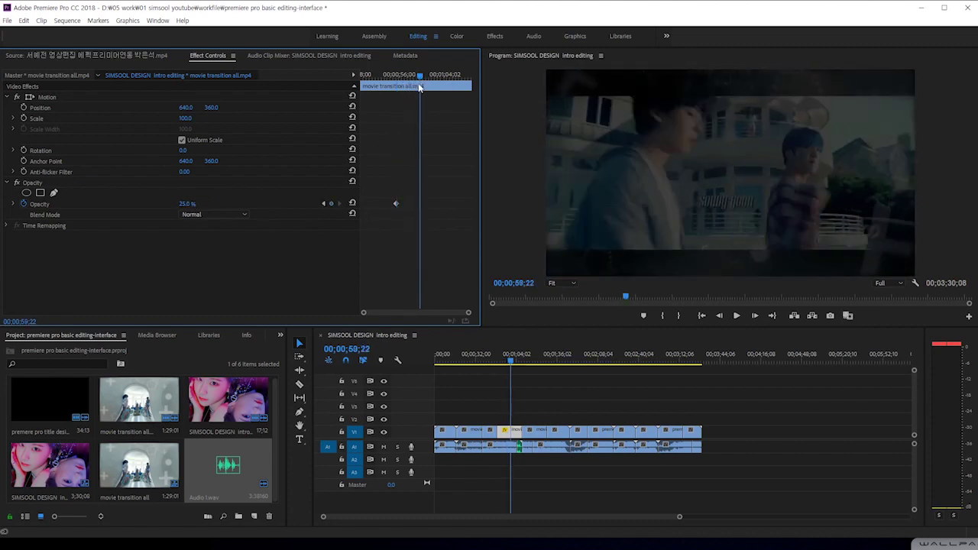
{"action": "left_click", "coordinate": [188, 204]}
{"action": "type", "text": "100"}
{"action": "key", "text": "Return"}
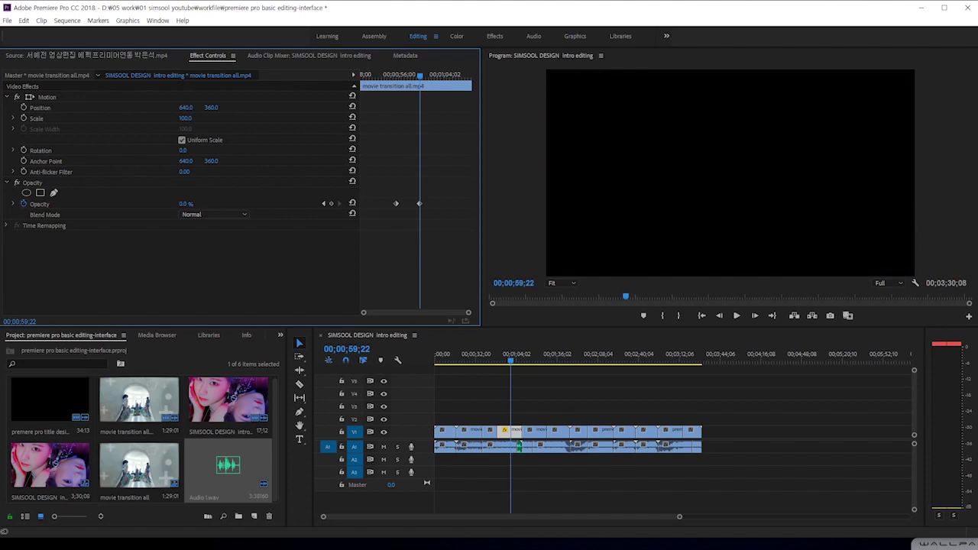
{"action": "left_click", "coordinate": [418, 203]}
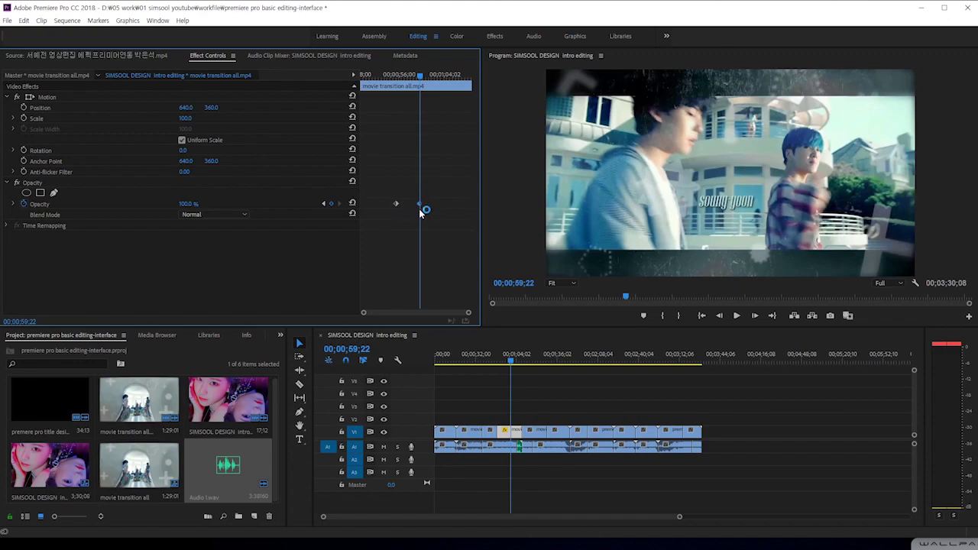
Step: Scrub around the two opacity keyframes to preview the fade, returning the playhead to the first one at 00;00;55;17
{"action": "left_click_drag", "start_coordinate": [419, 76], "coordinate": [394, 107]}
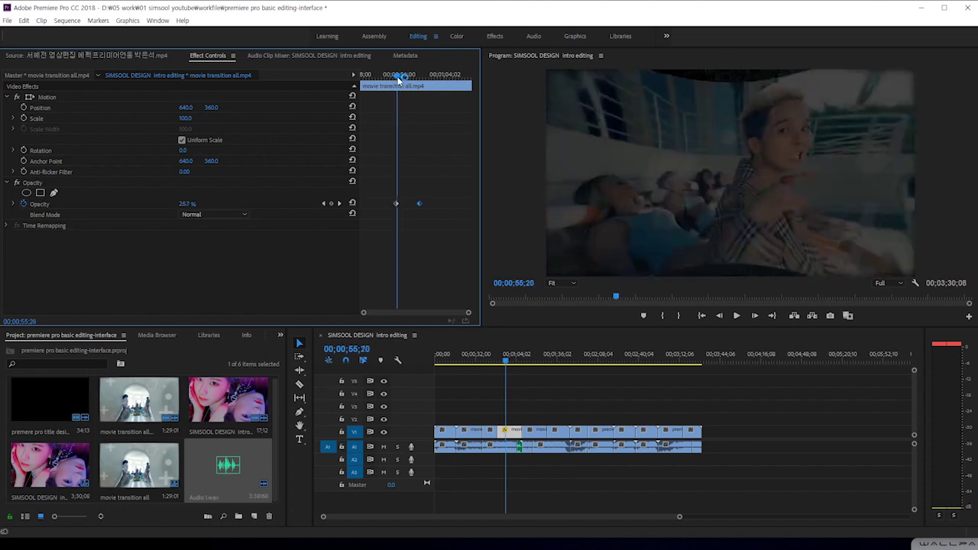
{"action": "left_click_drag", "start_coordinate": [393, 76], "coordinate": [401, 77]}
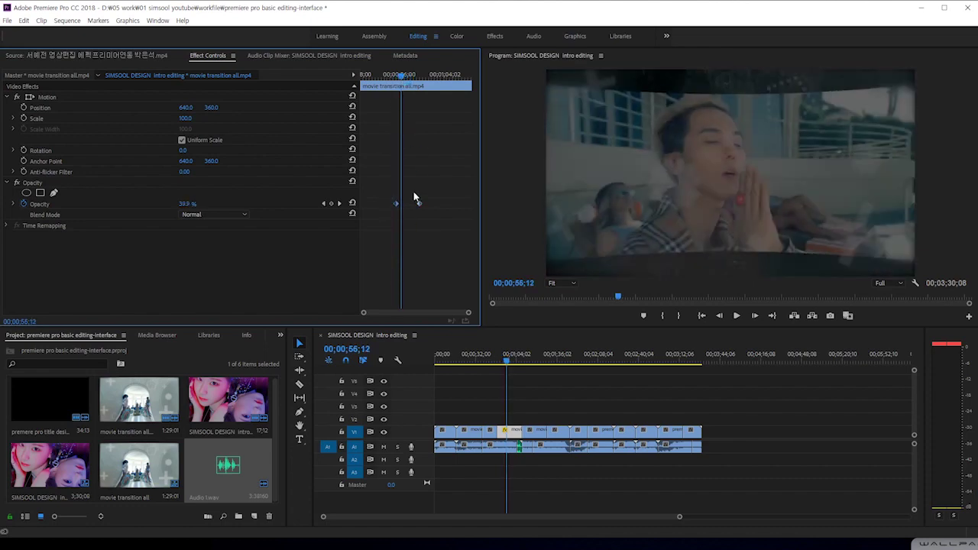
{"action": "left_click_drag", "start_coordinate": [414, 194], "coordinate": [429, 213]}
{"action": "left_click", "coordinate": [399, 75]}
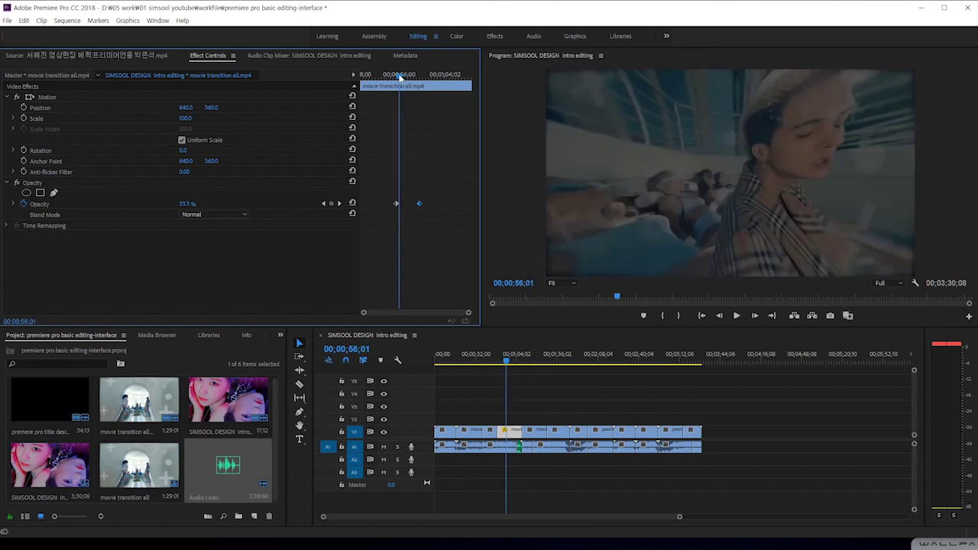
{"action": "left_click_drag", "start_coordinate": [399, 76], "coordinate": [396, 77]}
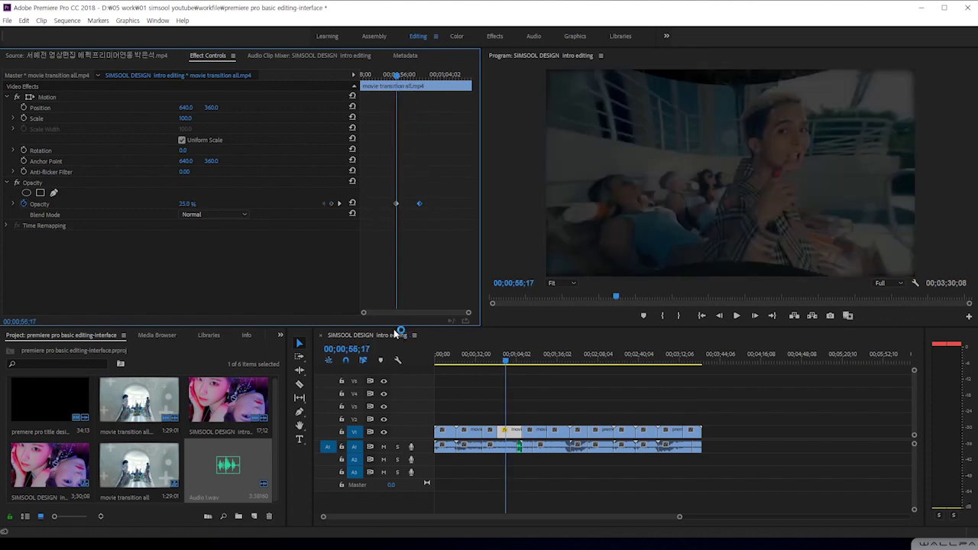
Step: Set the opacity keyframe at 00;00;55;17 to 100%, then to 0%, and scrub to 00;01;03;07 to preview the fade-in
{"action": "left_click", "coordinate": [185, 205]}
{"action": "type", "text": "100"}
{"action": "key", "text": "Return"}
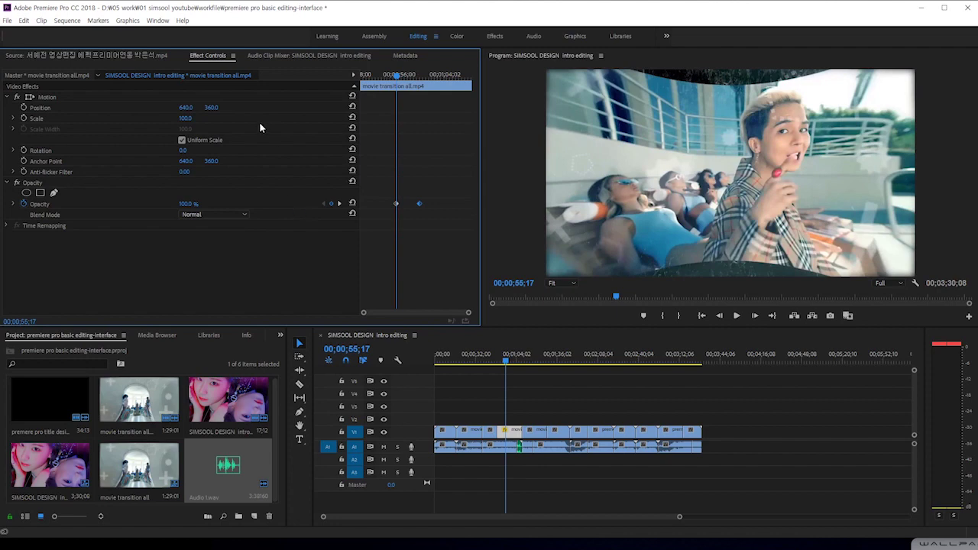
{"action": "left_click", "coordinate": [189, 204]}
{"action": "type", "text": "0"}
{"action": "key", "text": "Return"}
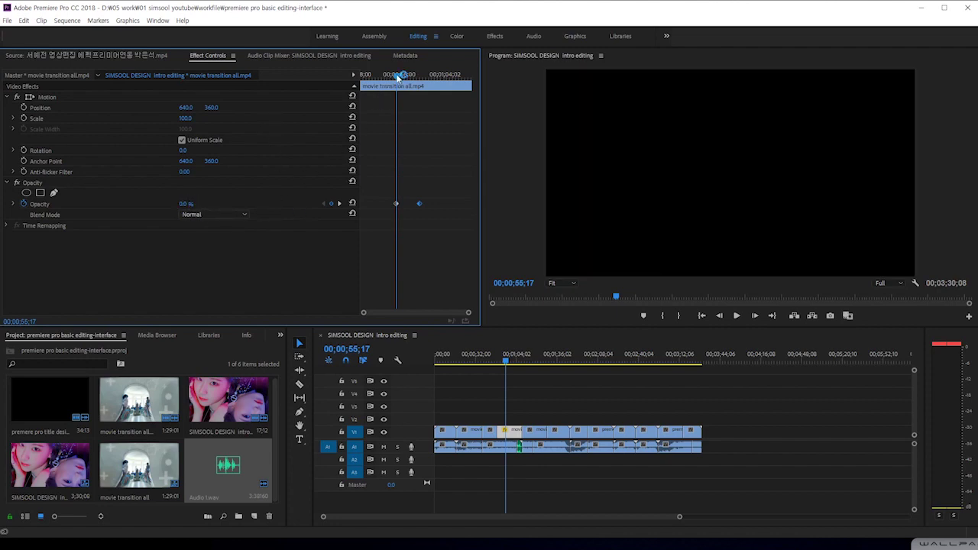
{"action": "left_click_drag", "start_coordinate": [398, 76], "coordinate": [424, 77]}
{"action": "mouse_move", "coordinate": [435, 79]}
{"action": "left_mouse_down"}
{"action": "mouse_move", "coordinate": [456, 76]}
{"action": "mouse_move", "coordinate": [429, 76]}
{"action": "mouse_move", "coordinate": [440, 76]}
{"action": "left_mouse_up"}
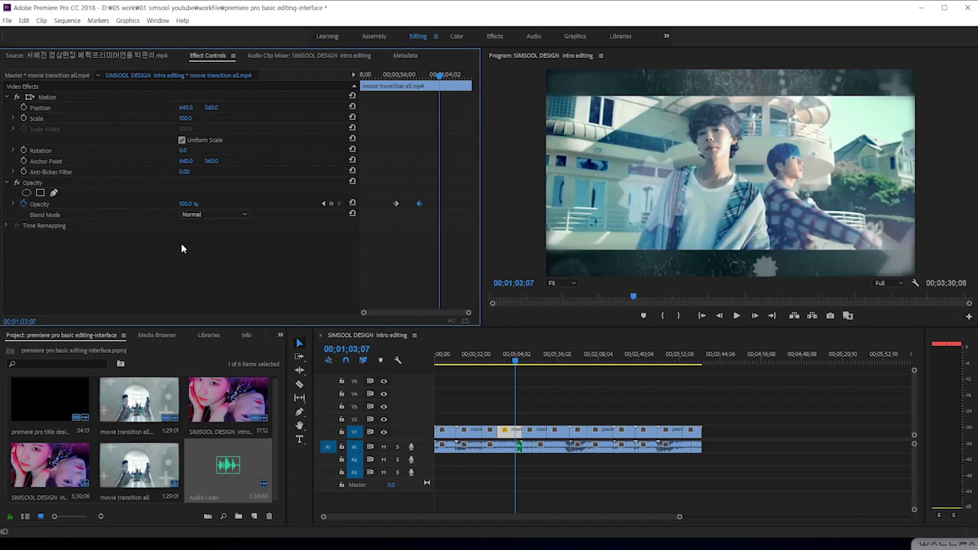
Step: Browse the clips in the Media Browser's 03 premiere pro folder, glance at the Libraries, and return to the project items
{"action": "left_click", "coordinate": [156, 335]}
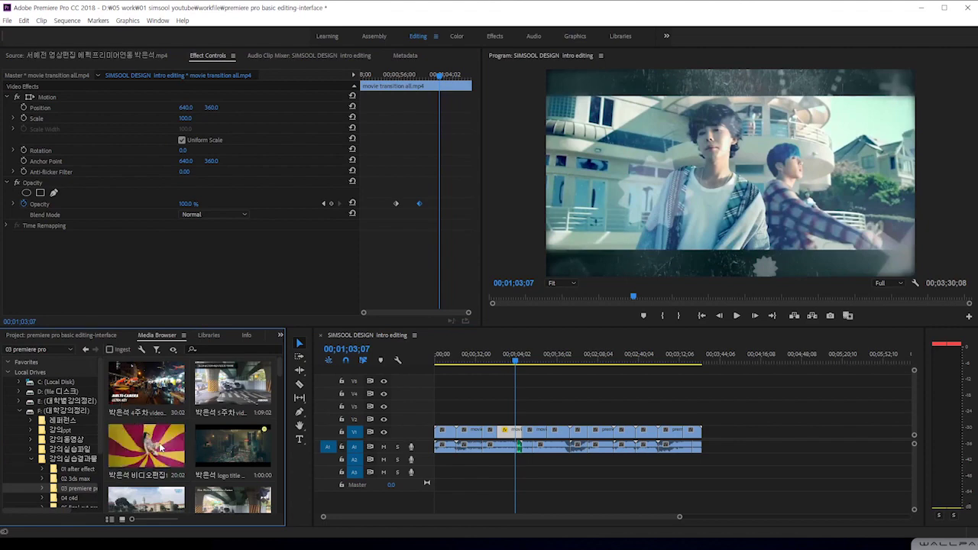
{"action": "scroll", "coordinate": [172, 432], "scroll_direction": "down", "scroll_amount": 3}
{"action": "scroll", "coordinate": [171, 432], "scroll_direction": "down", "scroll_amount": 8}
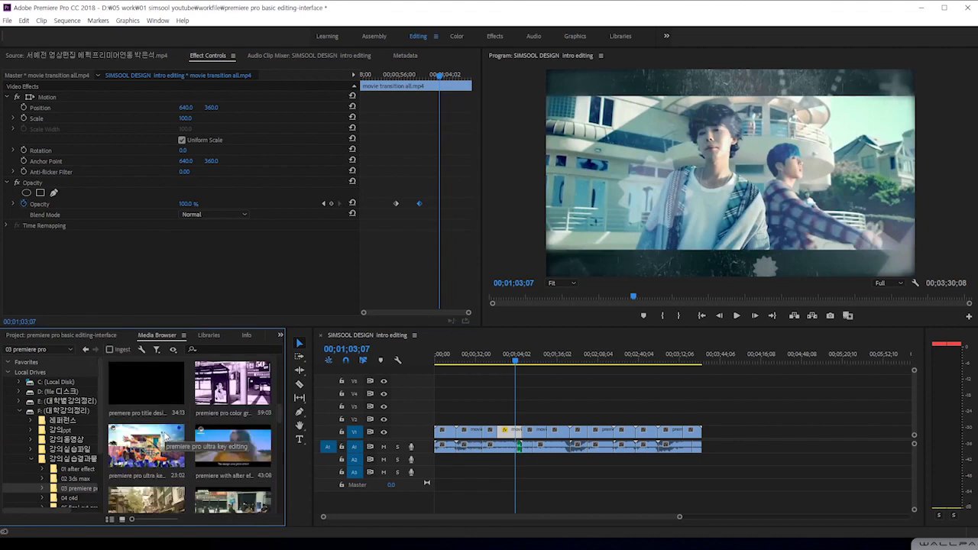
{"action": "scroll", "coordinate": [161, 441], "scroll_direction": "up", "scroll_amount": 3}
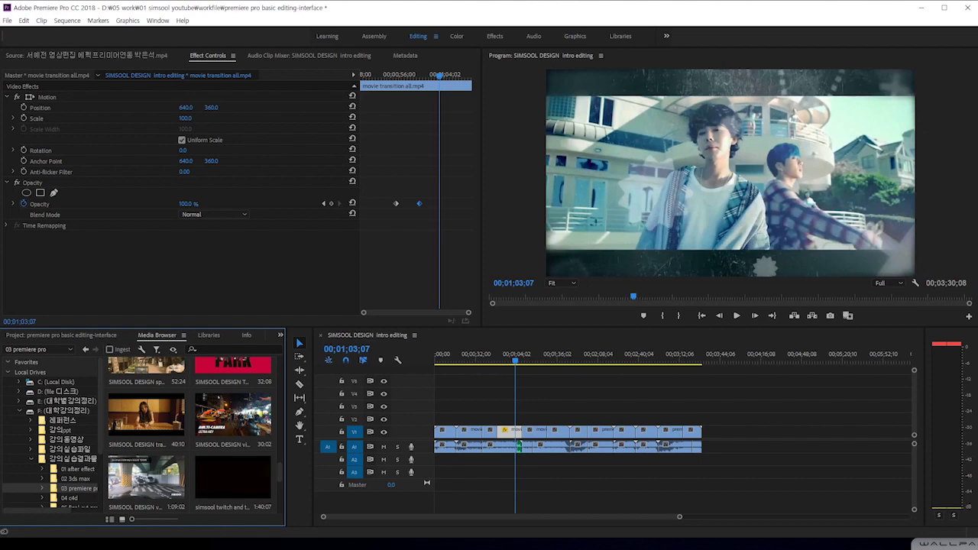
{"action": "left_click", "coordinate": [214, 337]}
{"action": "left_click", "coordinate": [84, 338]}
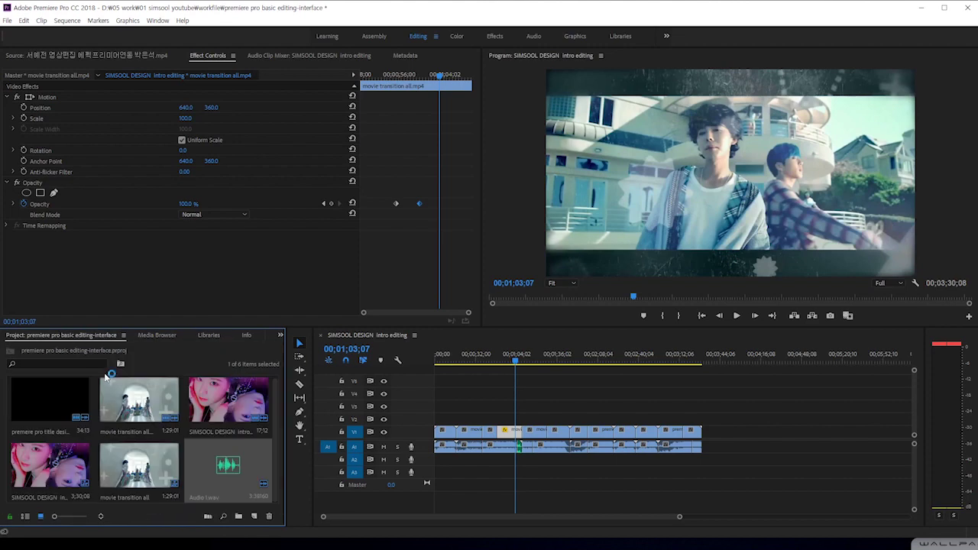
Step: Examine the Info details of the movie transition clip and of the sequence with the playhead at 00;01;18;12 and 00;00;04;24
{"action": "left_click", "coordinate": [152, 404]}
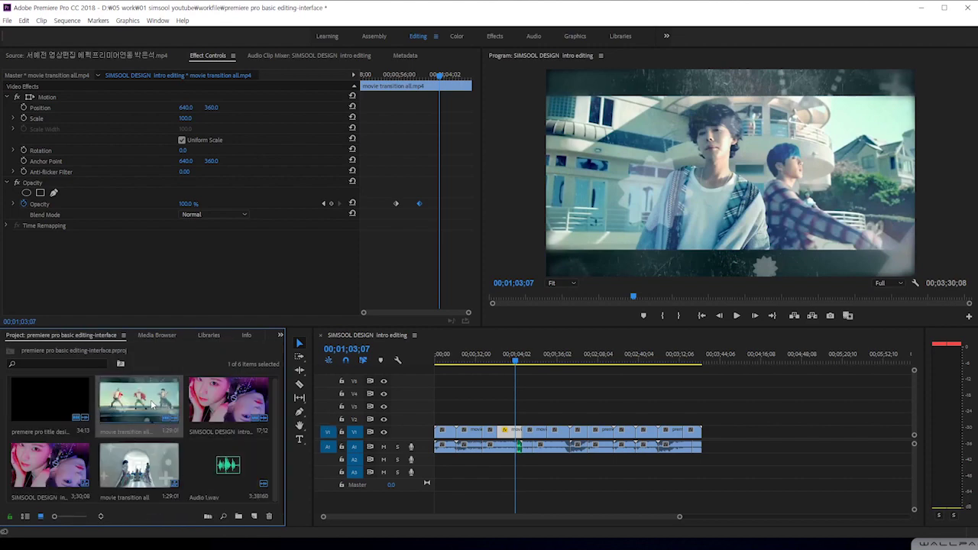
{"action": "left_click", "coordinate": [250, 337]}
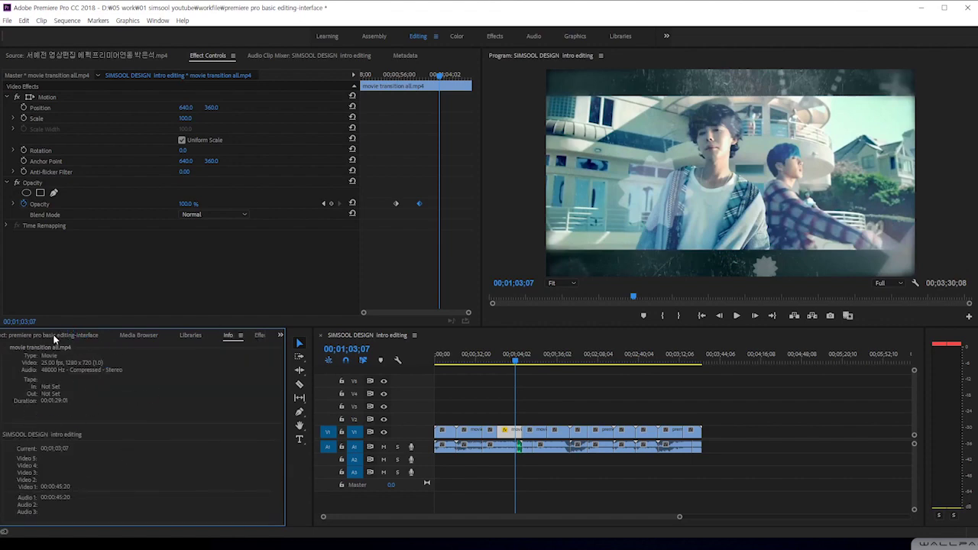
{"action": "left_click", "coordinate": [54, 337]}
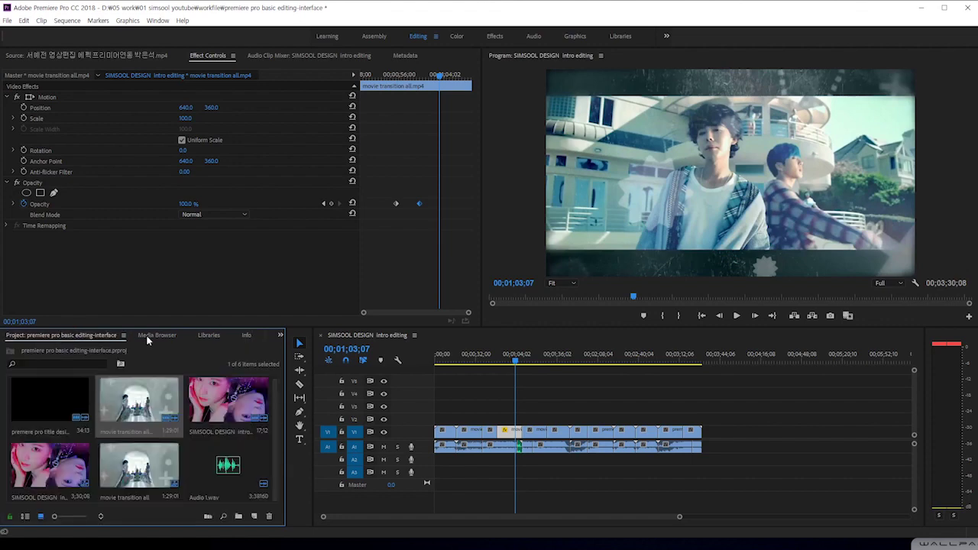
{"action": "left_click", "coordinate": [248, 336]}
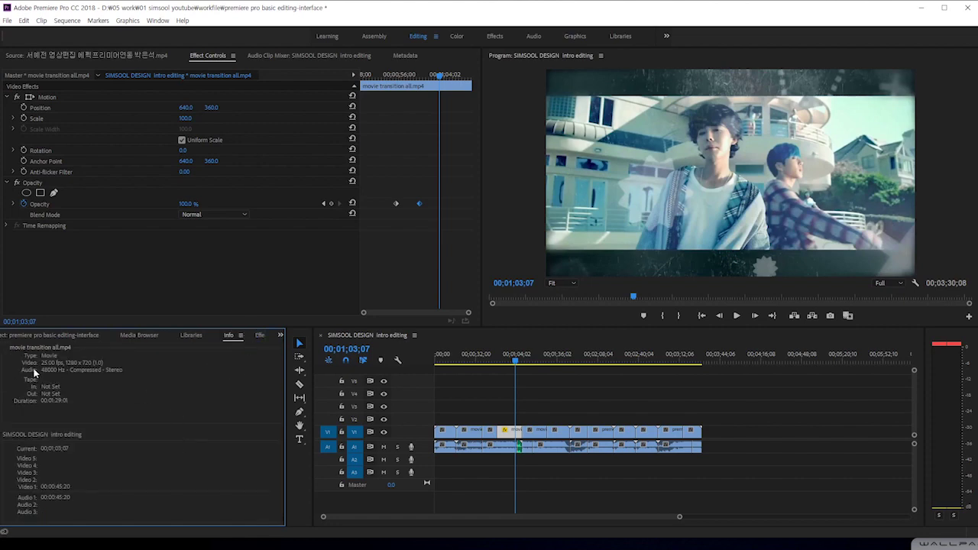
{"action": "left_click", "coordinate": [533, 362]}
{"action": "left_click_drag", "start_coordinate": [534, 361], "coordinate": [536, 360]}
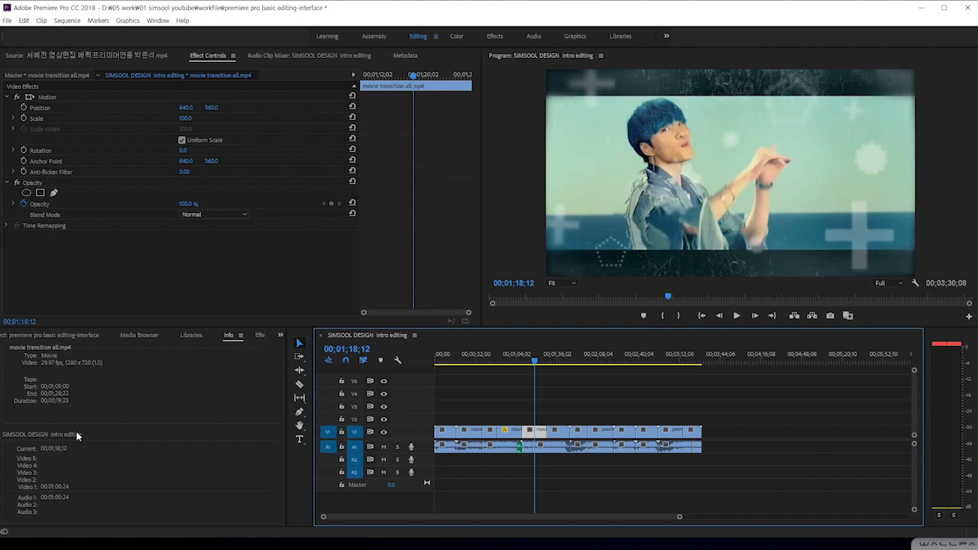
{"action": "left_click_drag", "start_coordinate": [467, 356], "coordinate": [440, 363]}
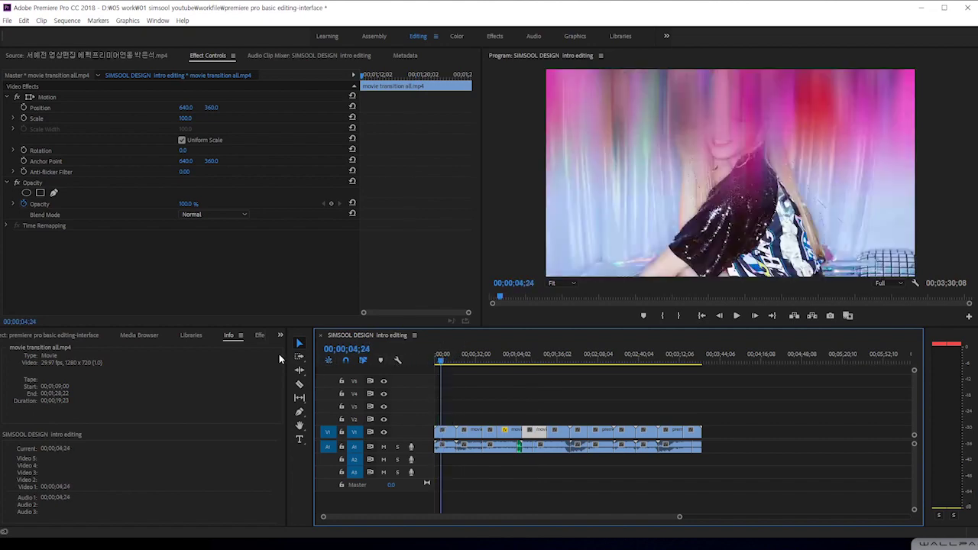
Step: Apply the Distort effect Corner Pin to the clip at 00;01;16;24 and set its Upper Right horizontal value to 1009
{"action": "left_click", "coordinate": [260, 335]}
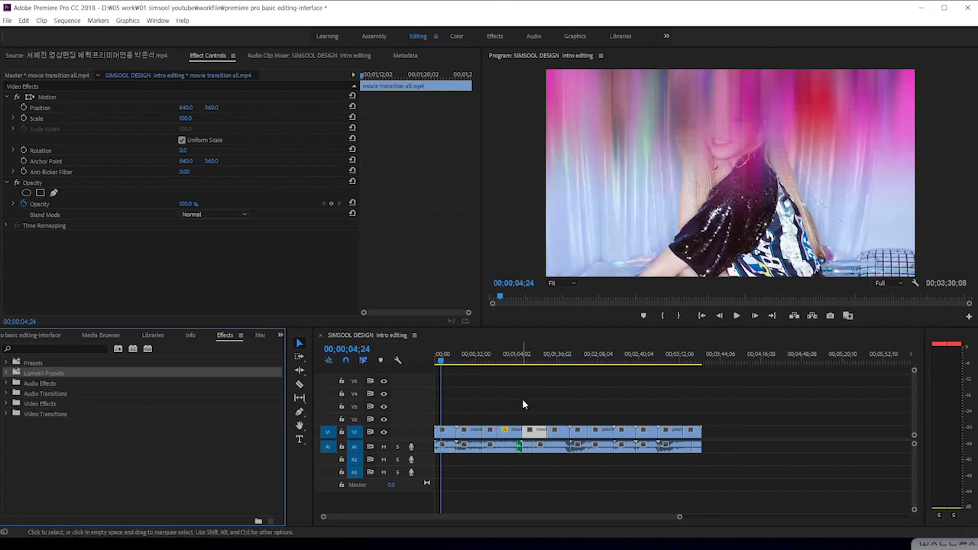
{"action": "left_click", "coordinate": [533, 357]}
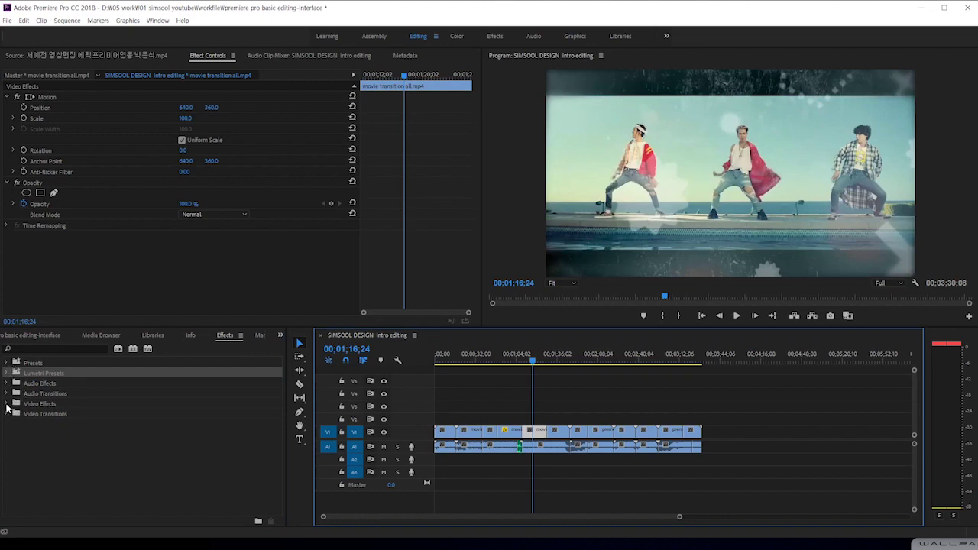
{"action": "left_click", "coordinate": [7, 404]}
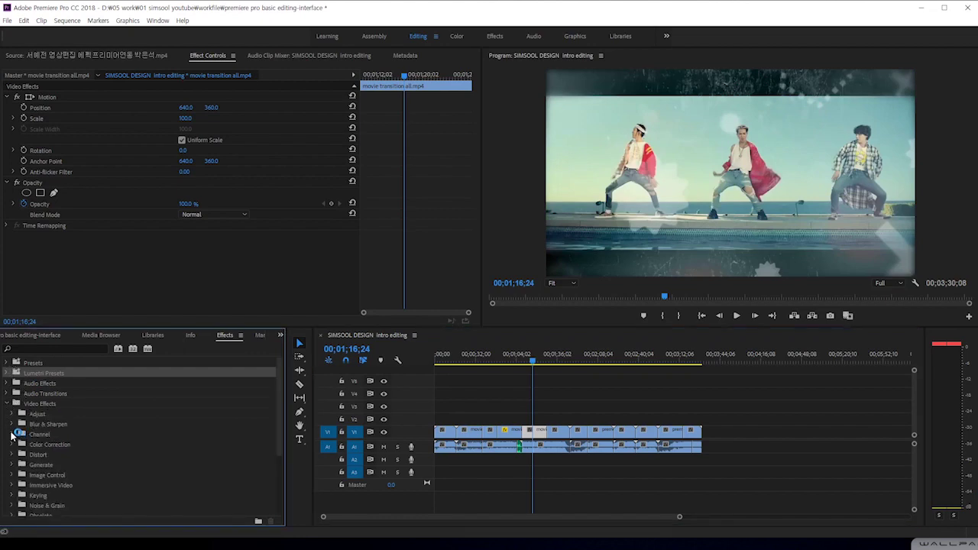
{"action": "left_click", "coordinate": [10, 456]}
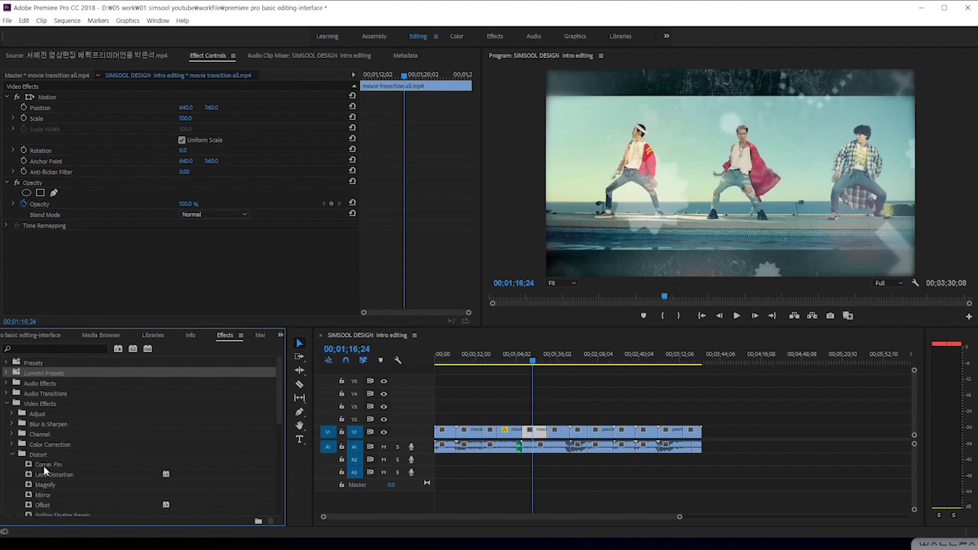
{"action": "left_click_drag", "start_coordinate": [44, 468], "coordinate": [538, 433]}
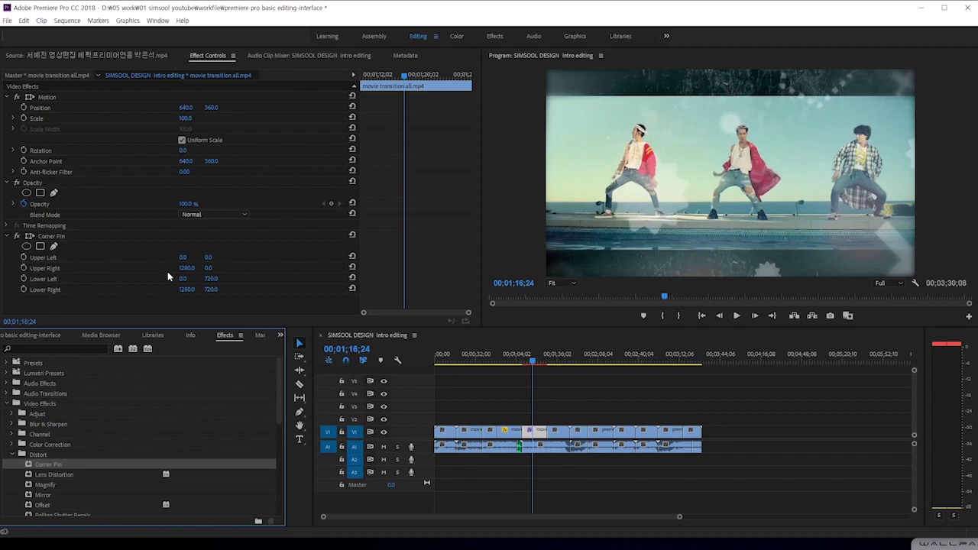
{"action": "left_click_drag", "start_coordinate": [187, 268], "coordinate": [114, 268]}
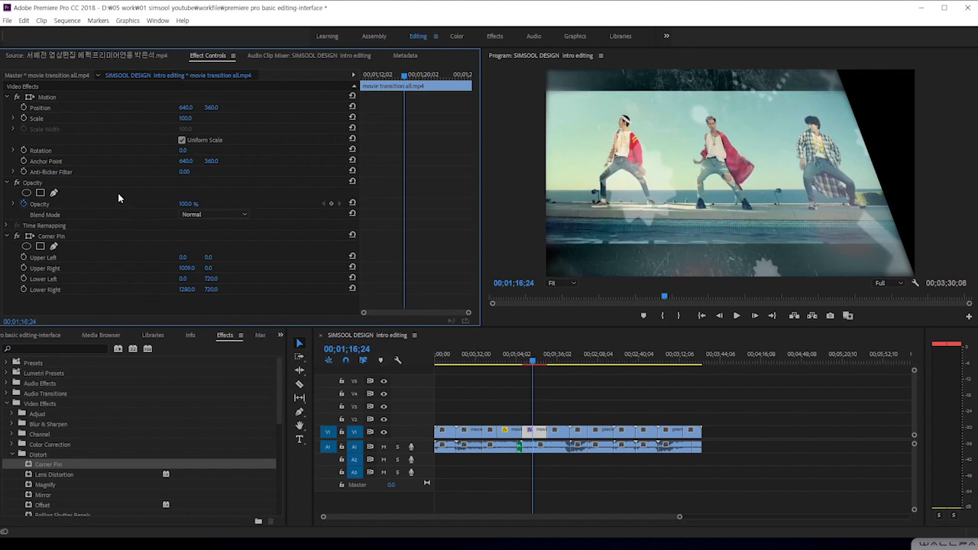
Step: Inspect the effect settings of the two clips before the Corner Pin clip and collapse the Video Effects category
{"action": "left_click", "coordinate": [508, 435]}
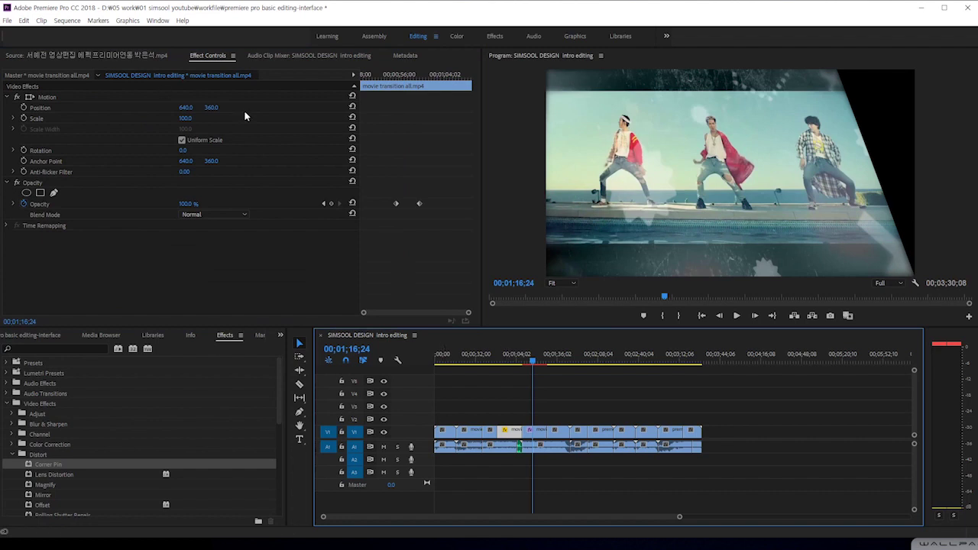
{"action": "left_click", "coordinate": [492, 445]}
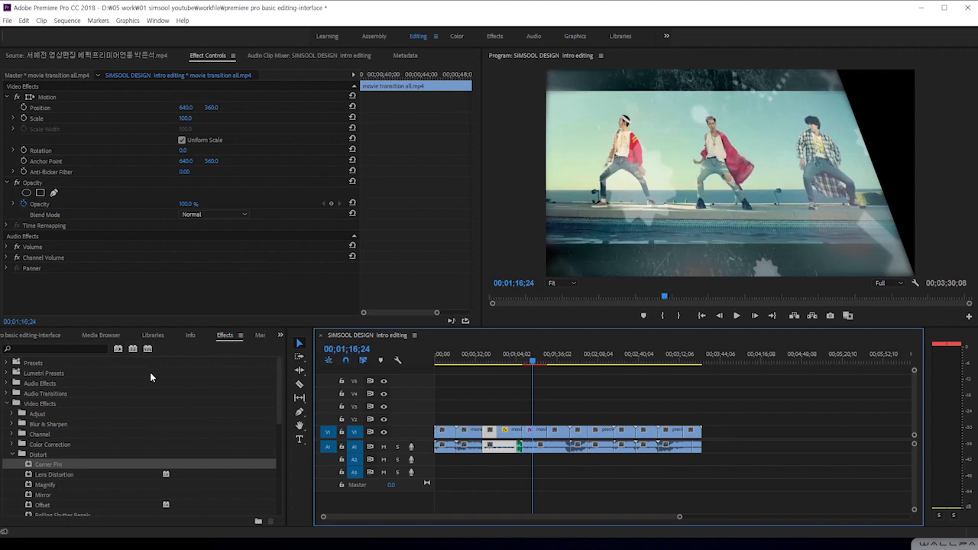
{"action": "left_click", "coordinate": [7, 405]}
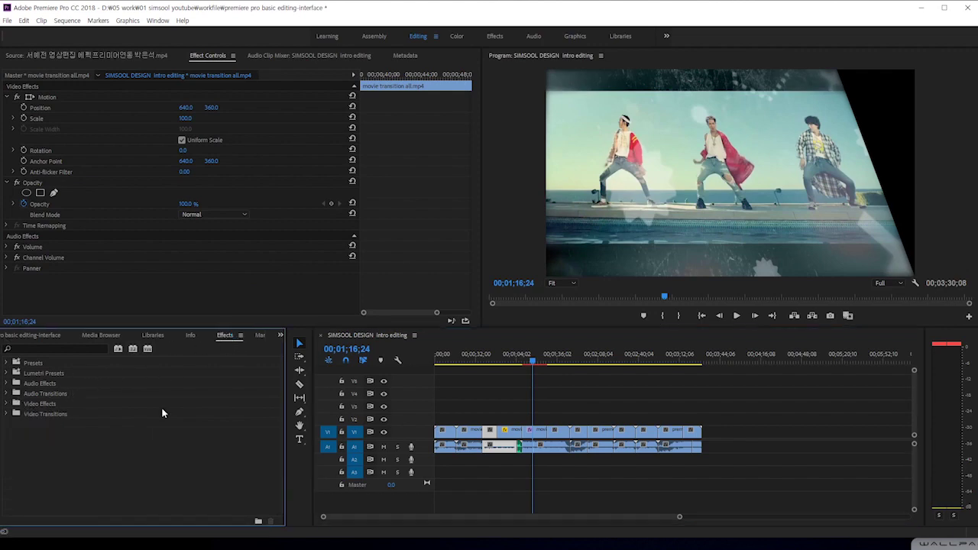
Step: Review the edit history, list the remaining panels of the group, and return to the project items
{"action": "left_click", "coordinate": [260, 336]}
{"action": "left_click", "coordinate": [260, 337]}
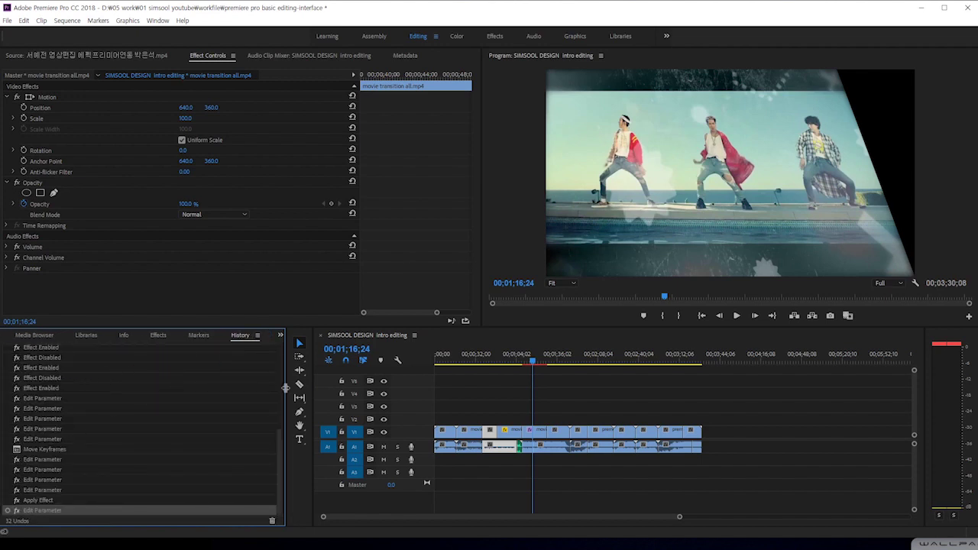
{"action": "left_click", "coordinate": [280, 337]}
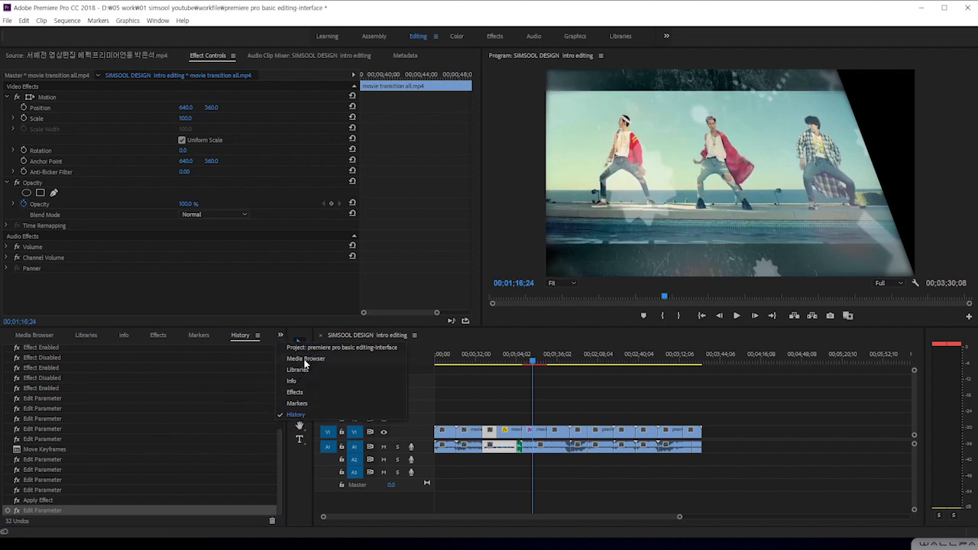
{"action": "left_click", "coordinate": [308, 349]}
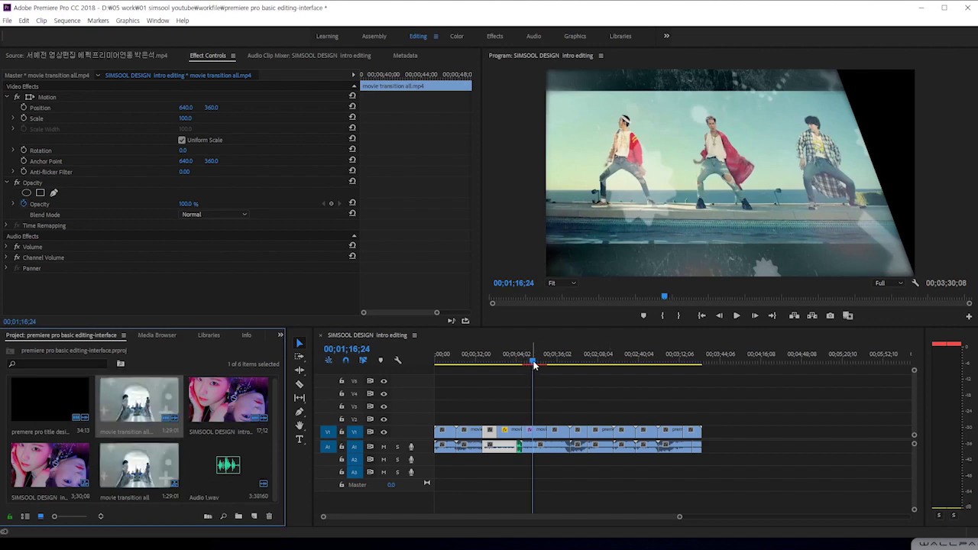
Step: Scrub the sequence to 00;00;49;29, open its export settings, and scrub the output preview to about 00;01;25
{"action": "left_click_drag", "start_coordinate": [527, 362], "coordinate": [450, 373]}
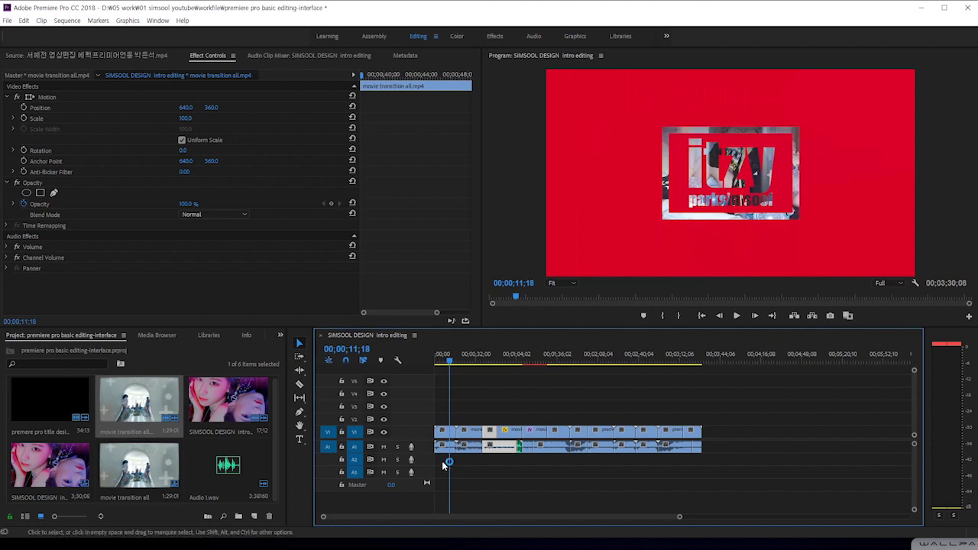
{"action": "left_click", "coordinate": [498, 356]}
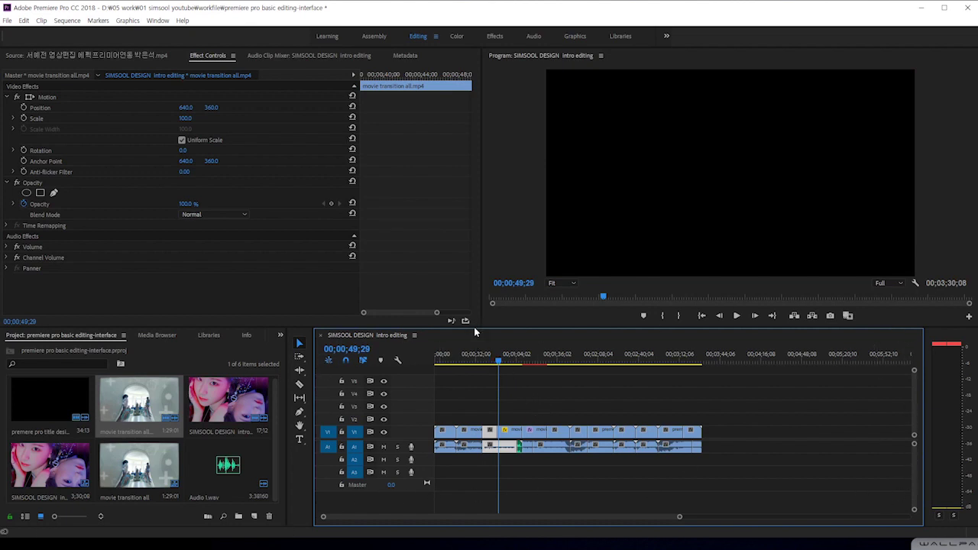
{"action": "key", "text": "ctrl+m"}
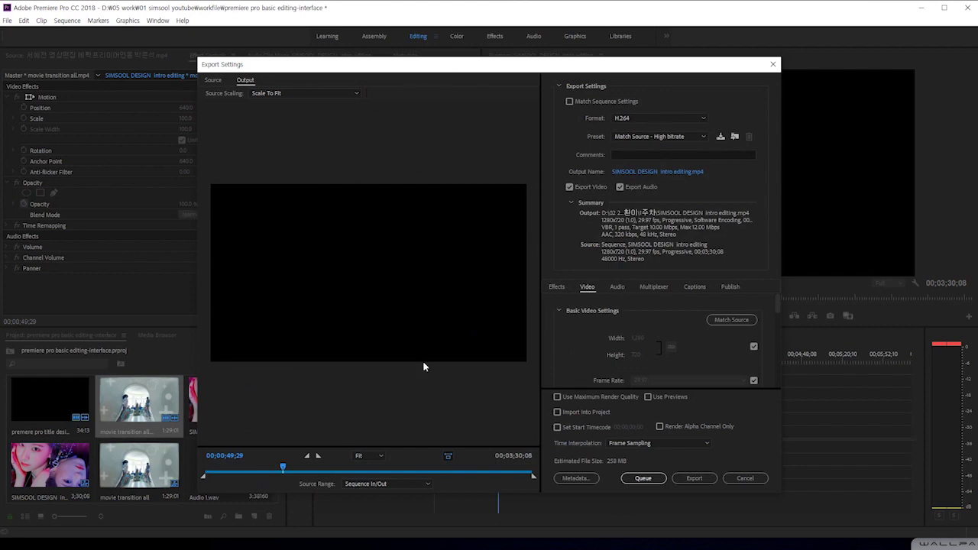
{"action": "mouse_move", "coordinate": [260, 467]}
{"action": "left_mouse_down"}
{"action": "mouse_move", "coordinate": [241, 471]}
{"action": "mouse_move", "coordinate": [515, 469]}
{"action": "mouse_move", "coordinate": [245, 467]}
{"action": "left_mouse_up"}
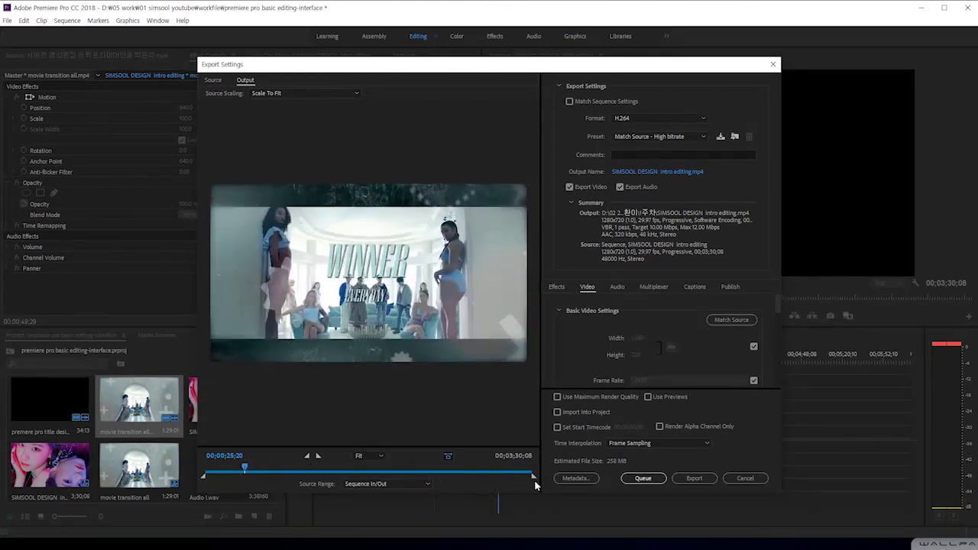
{"action": "left_click_drag", "start_coordinate": [245, 472], "coordinate": [340, 474]}
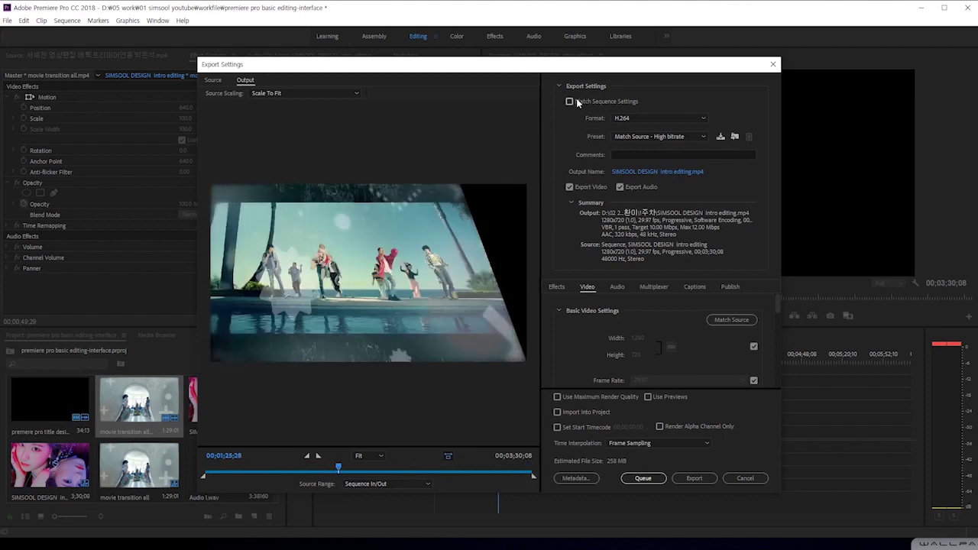
Step: Review the export formats, keep H.264, and choose the Mobile Device 720p HD preset
{"action": "left_click", "coordinate": [627, 122]}
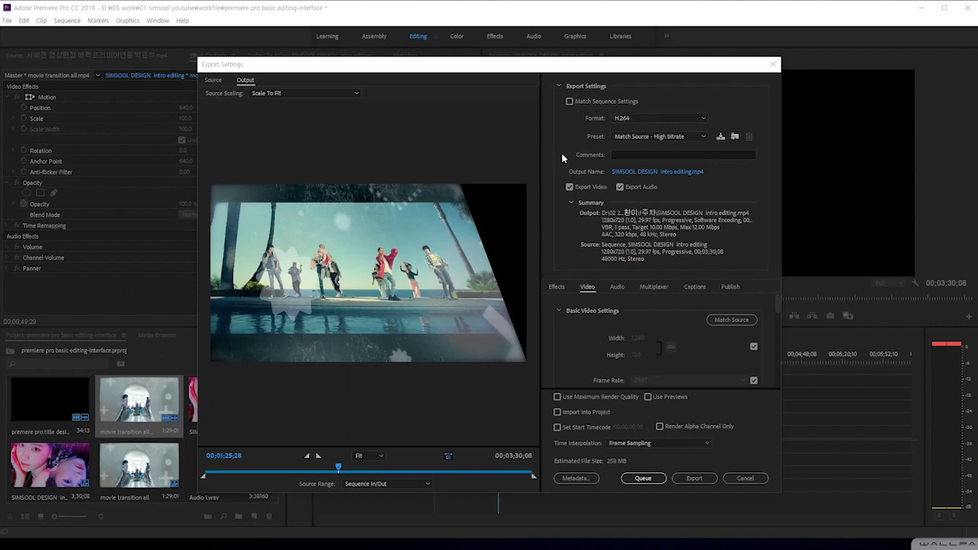
{"action": "left_click", "coordinate": [641, 118]}
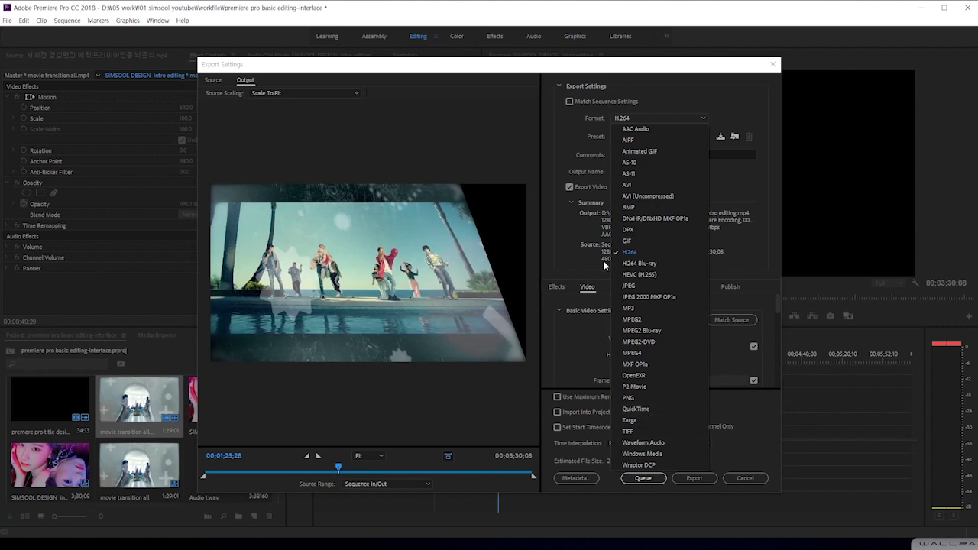
{"action": "left_click", "coordinate": [628, 117]}
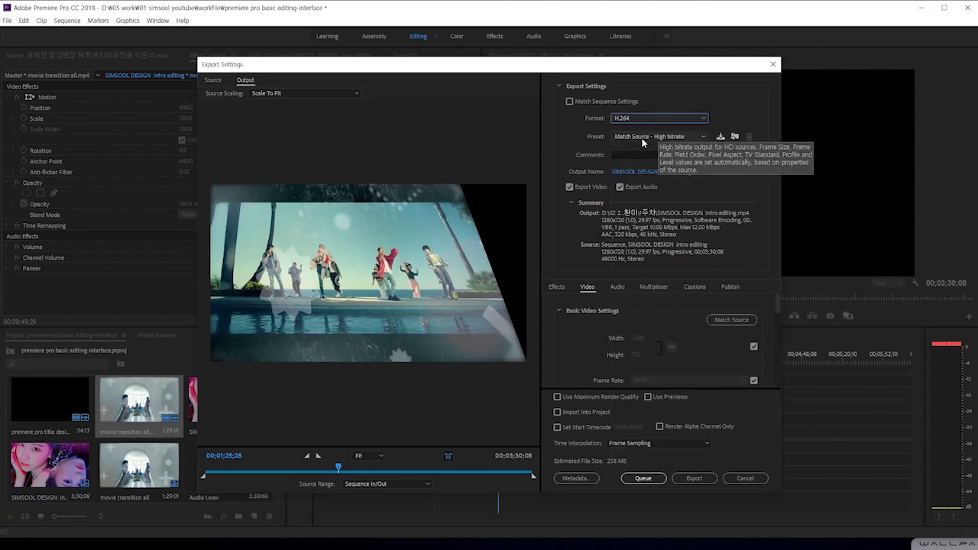
{"action": "left_click", "coordinate": [677, 138]}
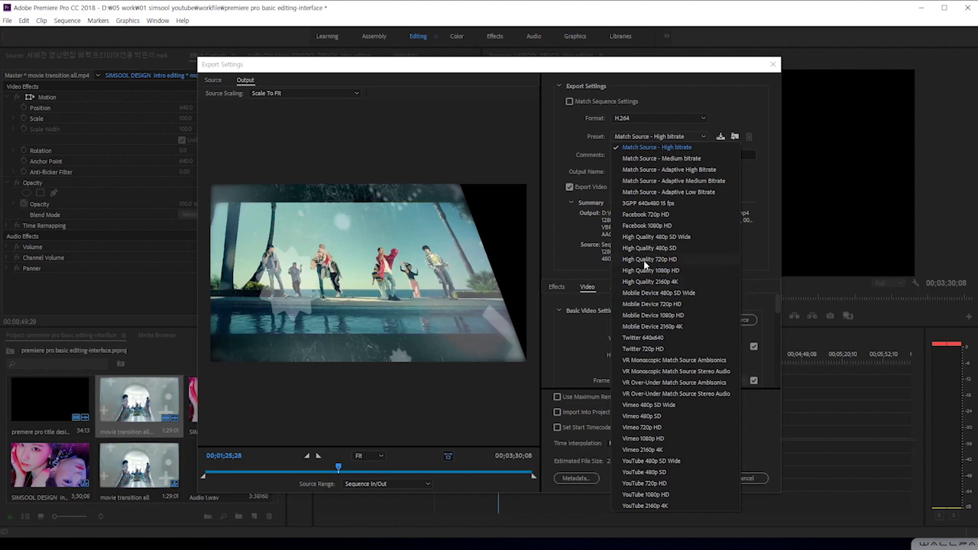
{"action": "left_click", "coordinate": [664, 262]}
{"action": "left_click", "coordinate": [661, 271]}
{"action": "left_click", "coordinate": [648, 306]}
{"action": "left_click", "coordinate": [670, 486]}
{"action": "left_click", "coordinate": [652, 303]}
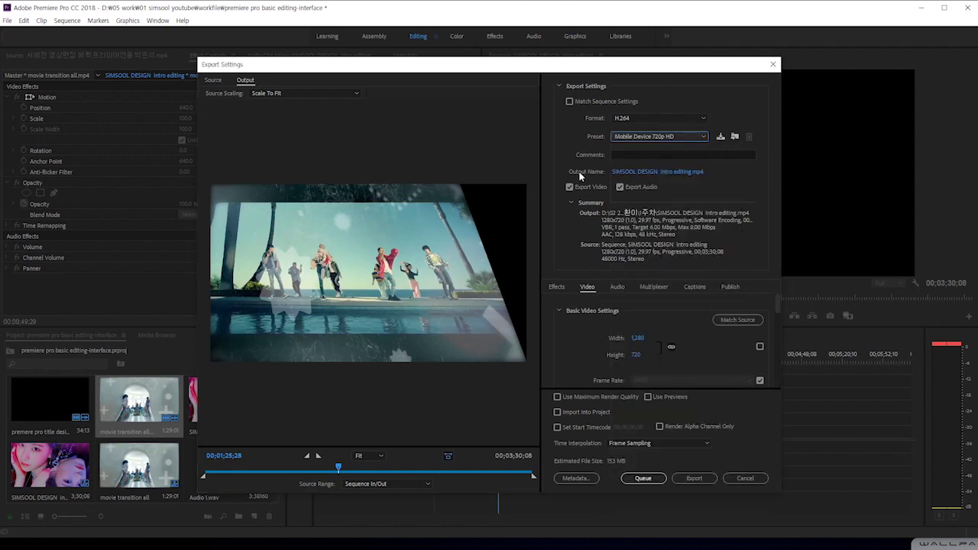
Step: Save the output as SIMSOOL DESIGN intro editing.mp4 in the F: drive's 강의실습결과물 folder and enable Use Maximum Render Quality
{"action": "left_click", "coordinate": [648, 174]}
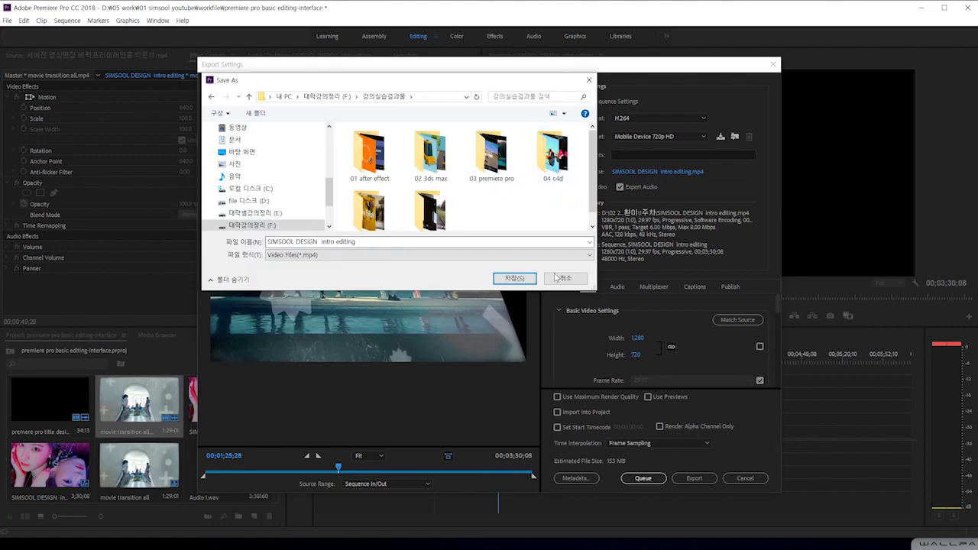
{"action": "left_click", "coordinate": [515, 278]}
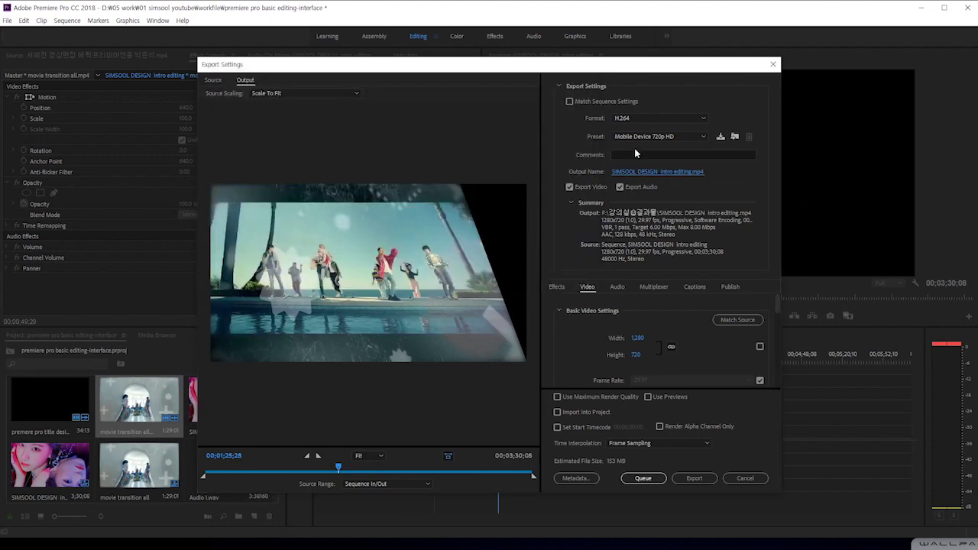
{"action": "left_click", "coordinate": [675, 172]}
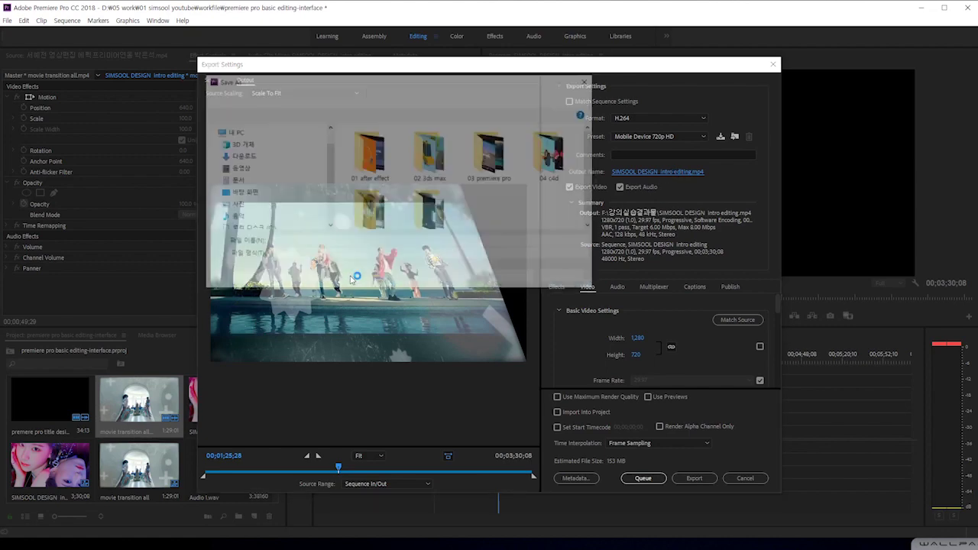
{"action": "left_click", "coordinate": [321, 241]}
{"action": "left_click_drag", "start_coordinate": [320, 241], "coordinate": [263, 250]}
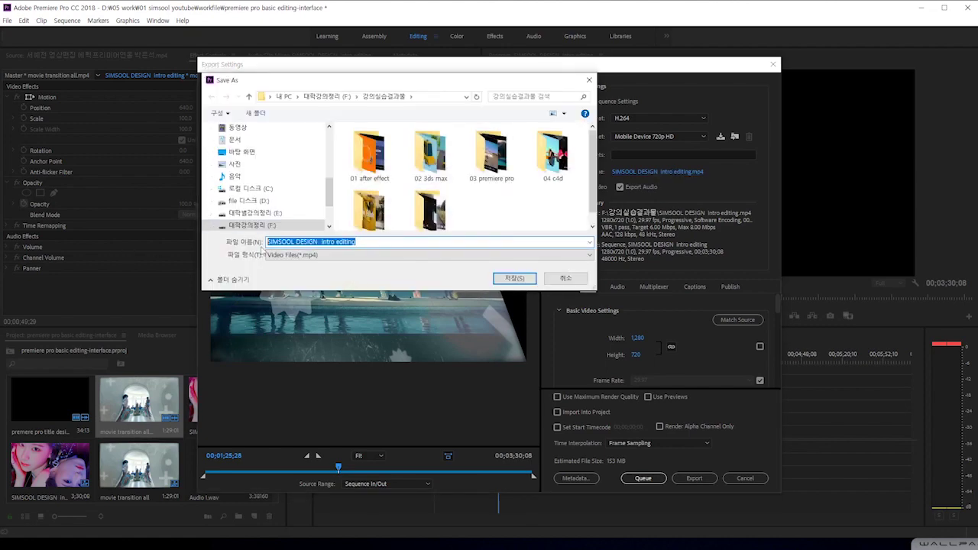
{"action": "left_click_drag", "start_coordinate": [358, 242], "coordinate": [221, 250]}
{"action": "left_click_drag", "start_coordinate": [374, 242], "coordinate": [171, 249]}
{"action": "left_click_drag", "start_coordinate": [317, 241], "coordinate": [408, 243]}
{"action": "left_click", "coordinate": [328, 241]}
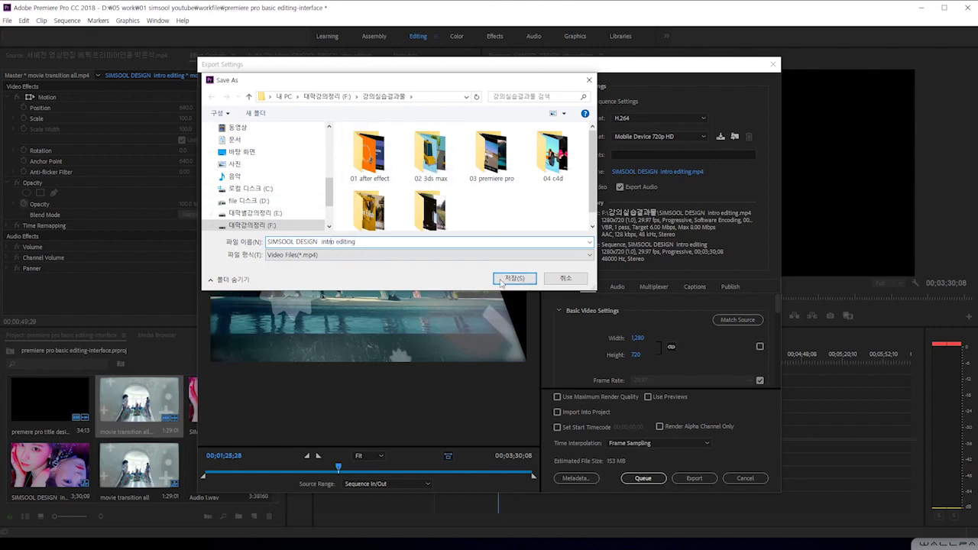
{"action": "left_click", "coordinate": [501, 280]}
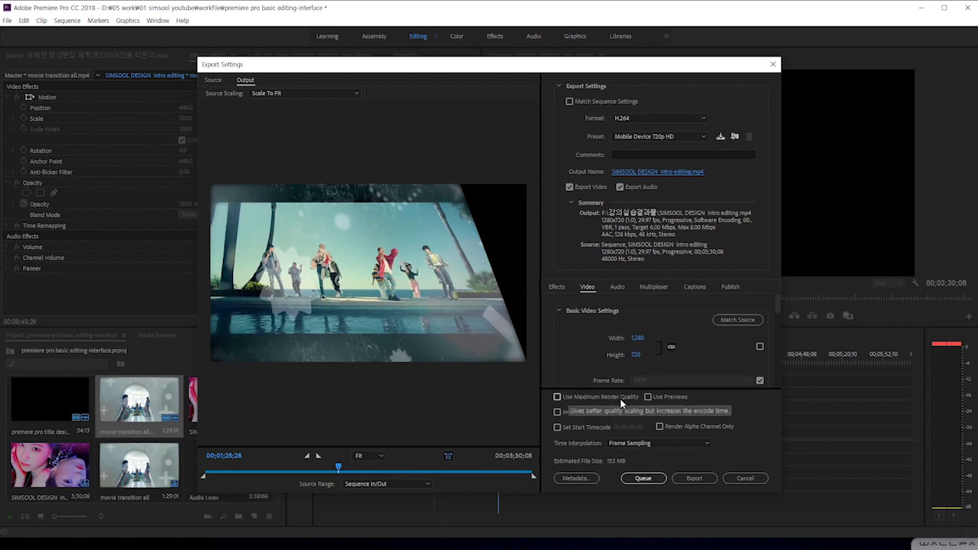
{"action": "left_click", "coordinate": [557, 397]}
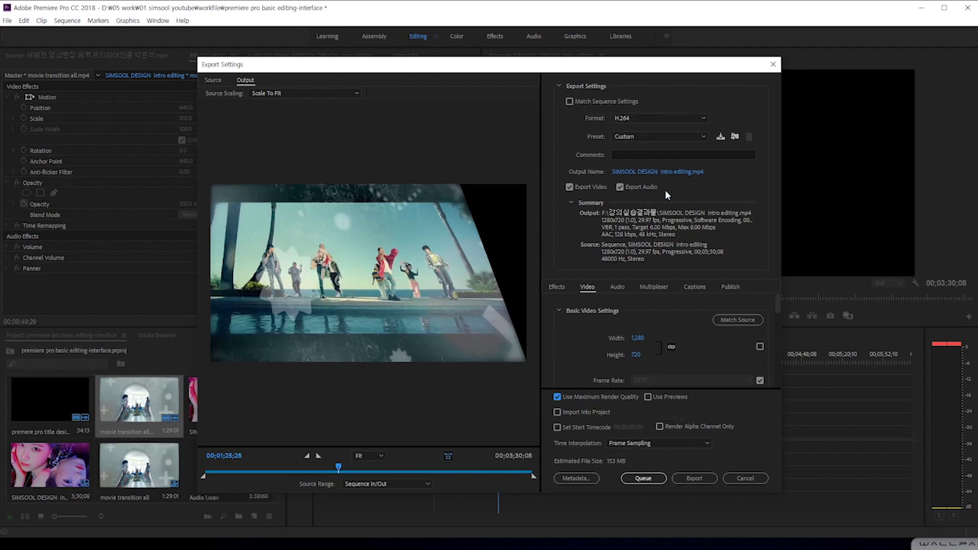
Step: Compare the High Quality, Vimeo and YouTube 720p presets with Mobile Device 720p HD, and settle on Mobile Device 720p HD
{"action": "left_click", "coordinate": [636, 137]}
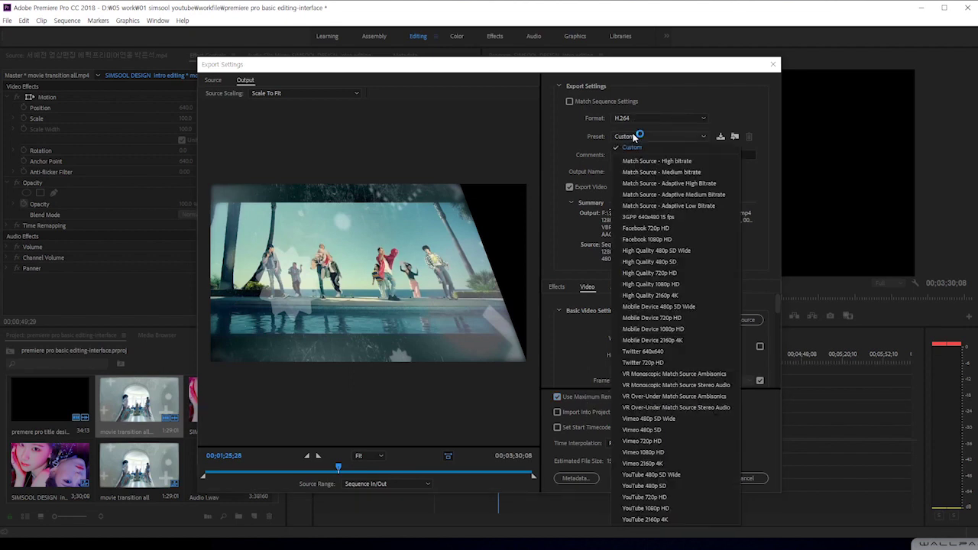
{"action": "left_click", "coordinate": [673, 275]}
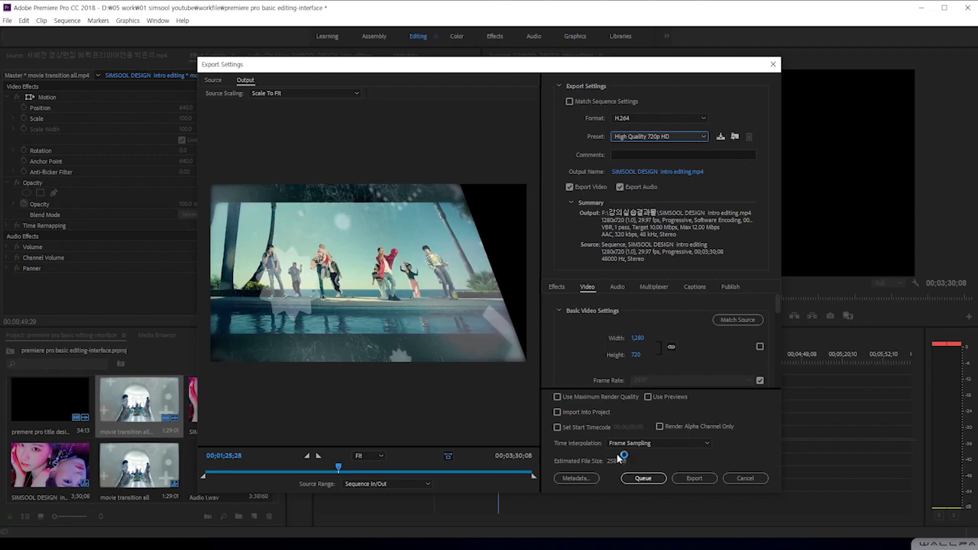
{"action": "left_click", "coordinate": [650, 136]}
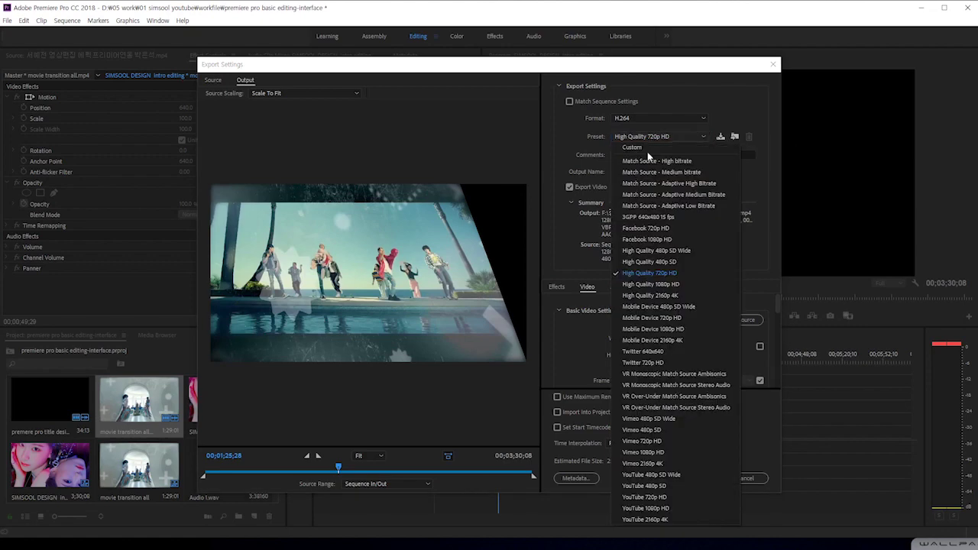
{"action": "left_click", "coordinate": [641, 319]}
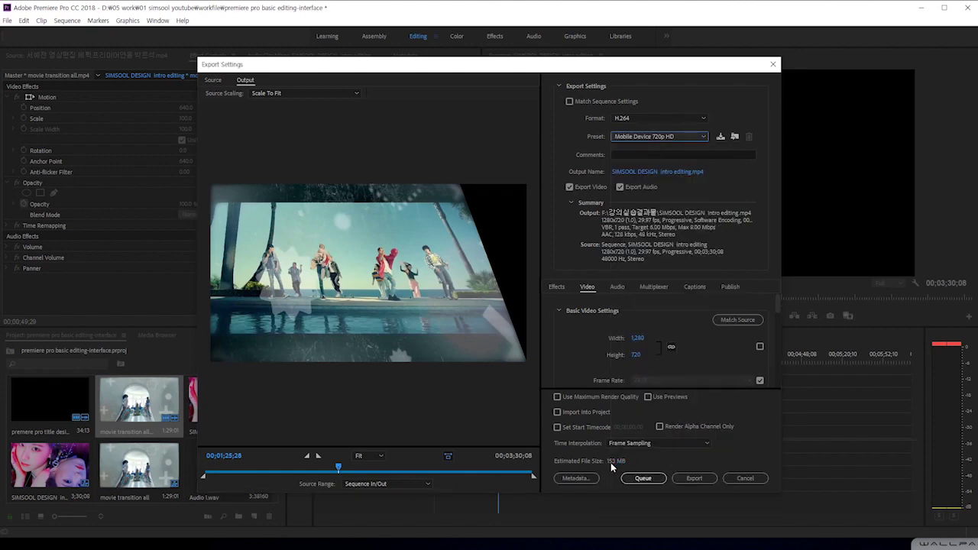
{"action": "left_click", "coordinate": [633, 136]}
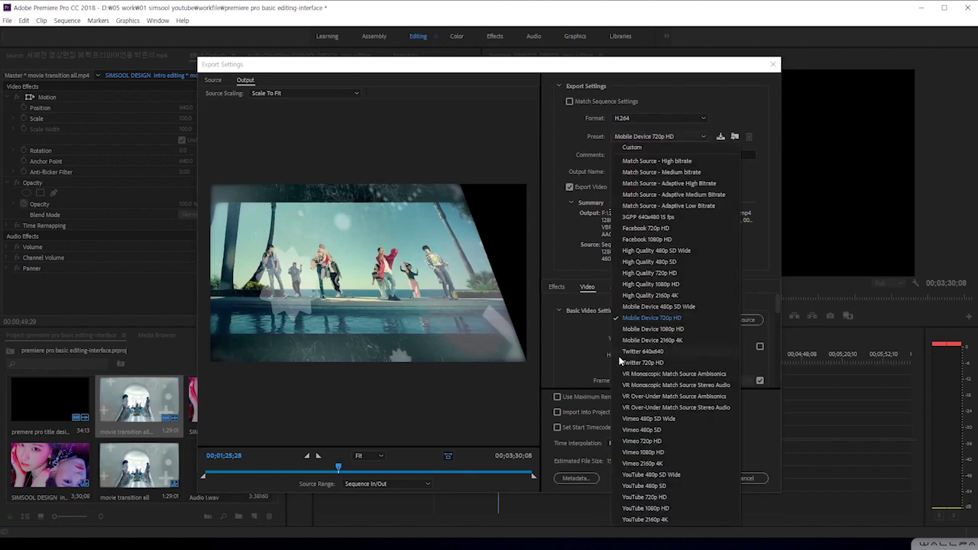
{"action": "left_click", "coordinate": [646, 441]}
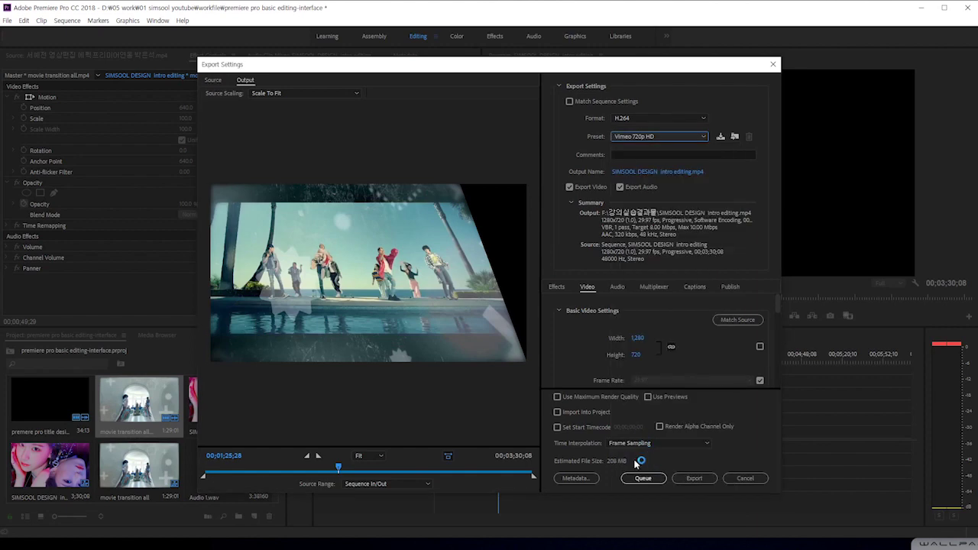
{"action": "left_click", "coordinate": [635, 136]}
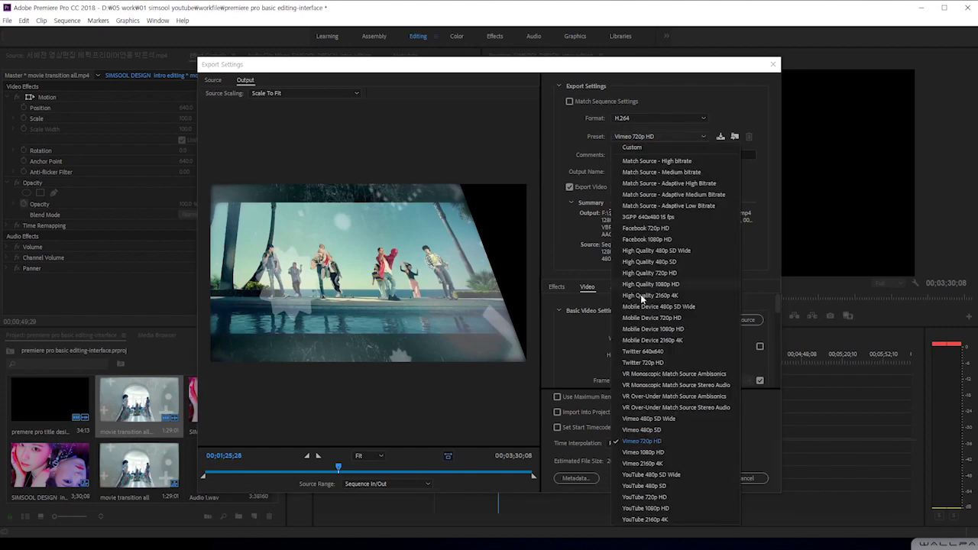
{"action": "left_click", "coordinate": [638, 498]}
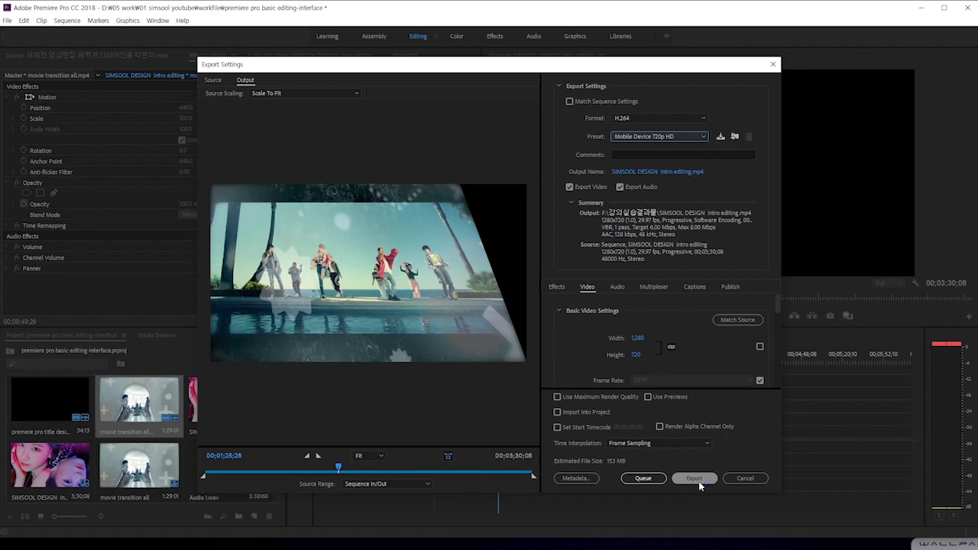
Step: Send the export to the Adobe Media Encoder queue and reposition the encoder window over the editing workspace
{"action": "left_click", "coordinate": [642, 478]}
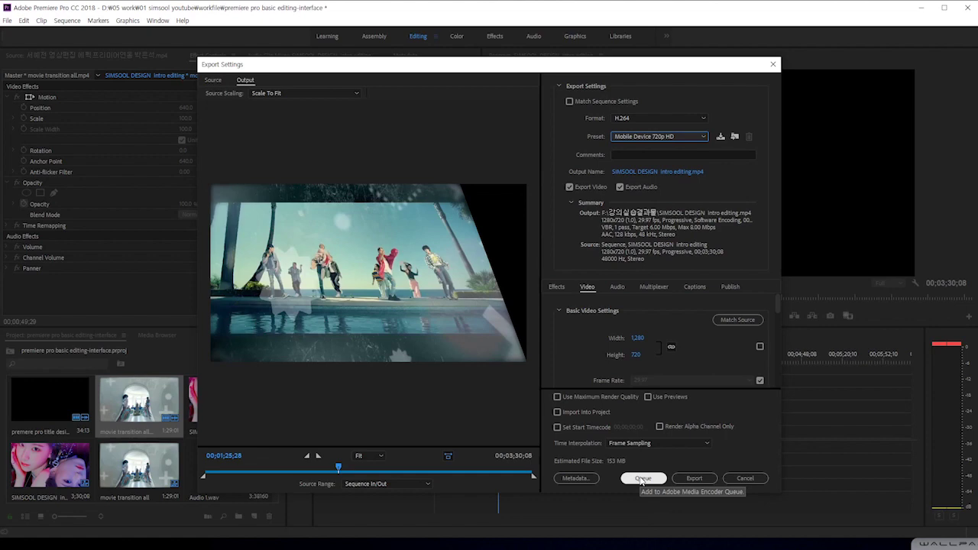
{"action": "left_click", "coordinate": [642, 479]}
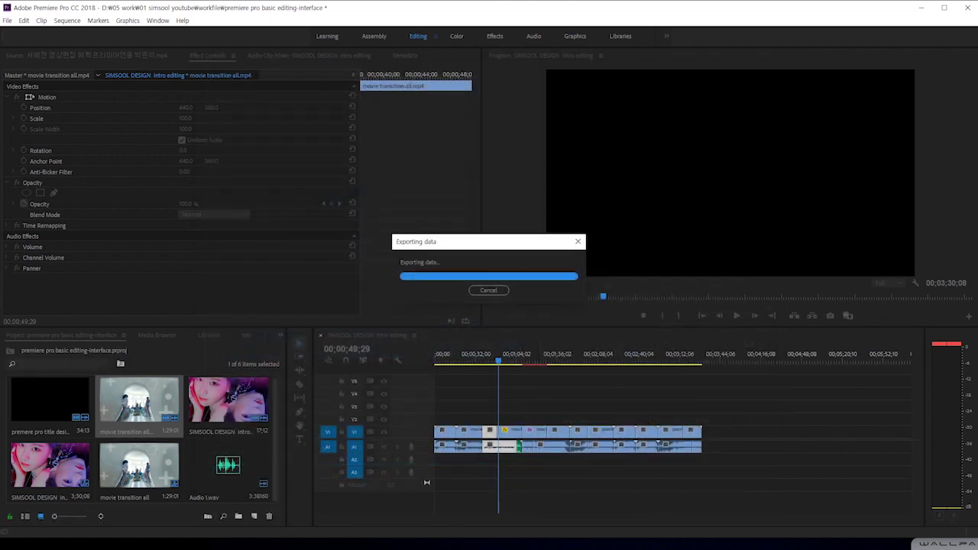
{"action": "left_click_drag", "start_coordinate": [375, 83], "coordinate": [417, 44]}
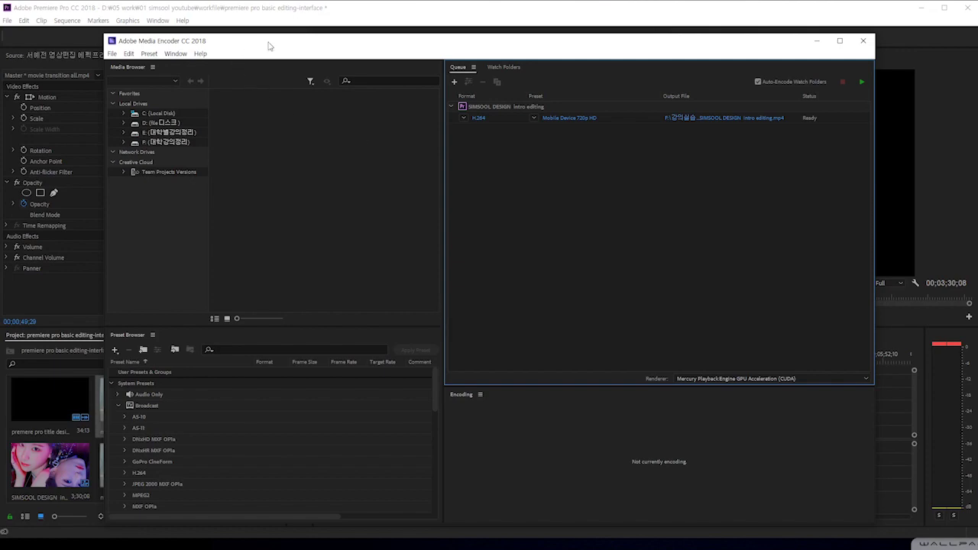
{"action": "left_click_drag", "start_coordinate": [272, 46], "coordinate": [252, 34]}
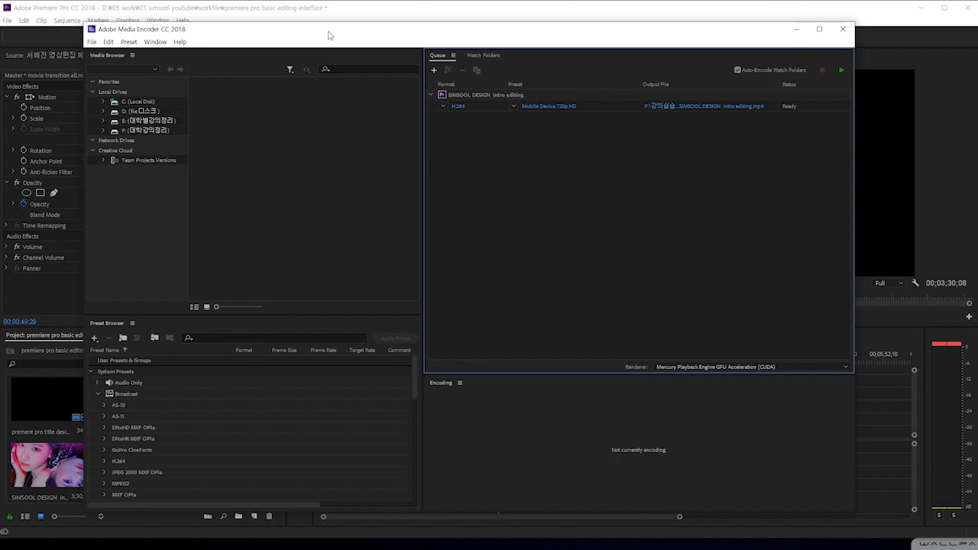
{"action": "left_click_drag", "start_coordinate": [328, 35], "coordinate": [351, 412]}
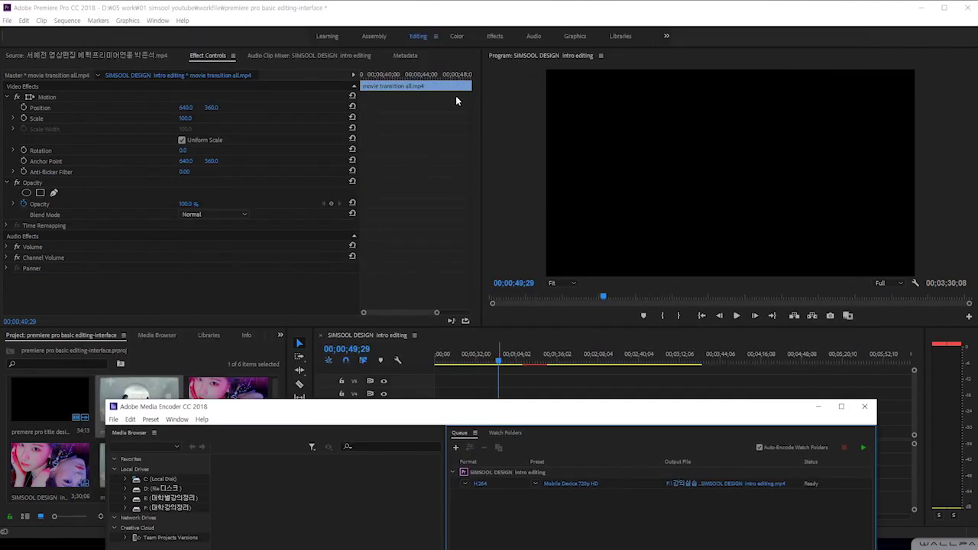
{"action": "left_click_drag", "start_coordinate": [454, 407], "coordinate": [462, 33]}
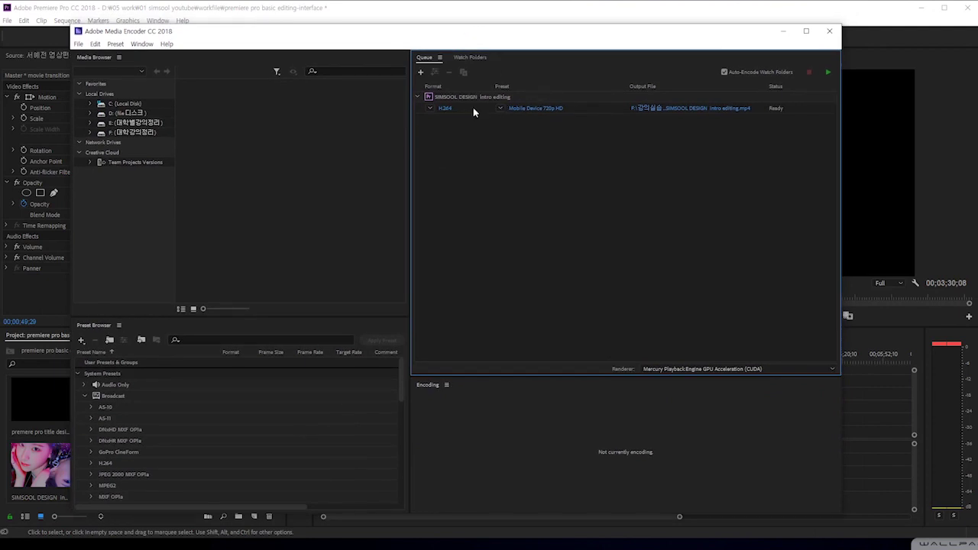
{"action": "mouse_move", "coordinate": [518, 110]}
{"action": "mouse_move", "coordinate": [517, 37]}
{"action": "left_mouse_down"}
{"action": "mouse_move", "coordinate": [921, 27]}
{"action": "mouse_move", "coordinate": [508, 27]}
{"action": "mouse_move", "coordinate": [531, 41]}
{"action": "mouse_move", "coordinate": [528, 33]}
{"action": "left_mouse_up"}
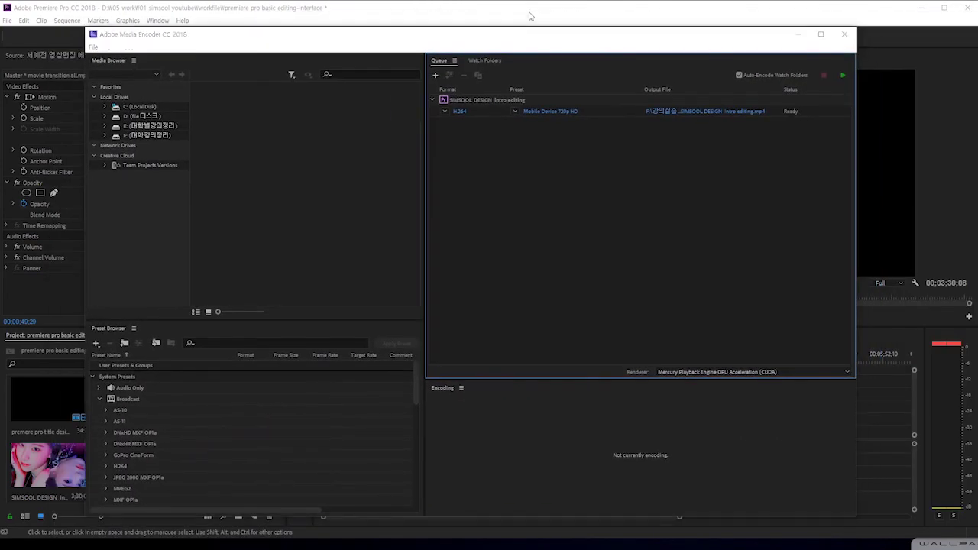
{"action": "left_click", "coordinate": [530, 17]}
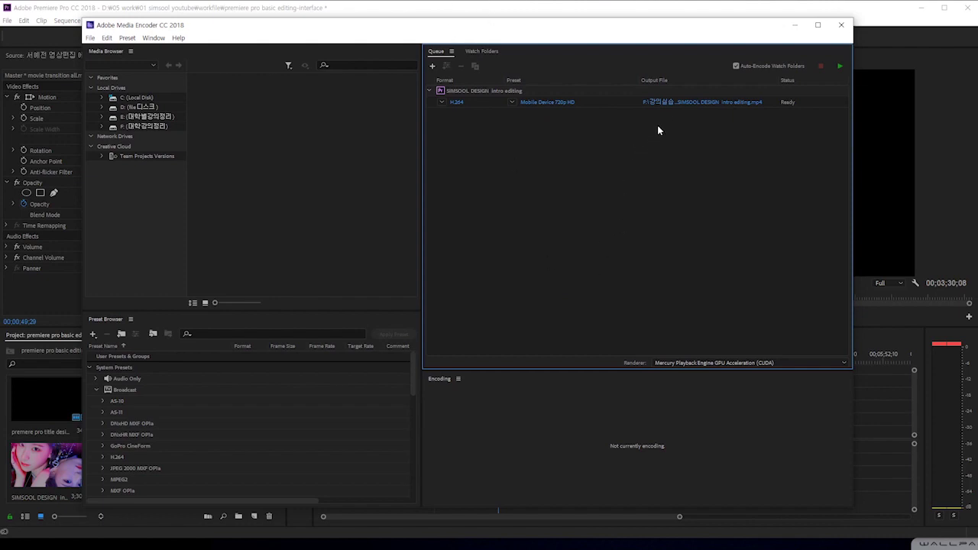
Step: Examine the queued item's output location, preset and format settings without changing them
{"action": "left_click", "coordinate": [668, 104]}
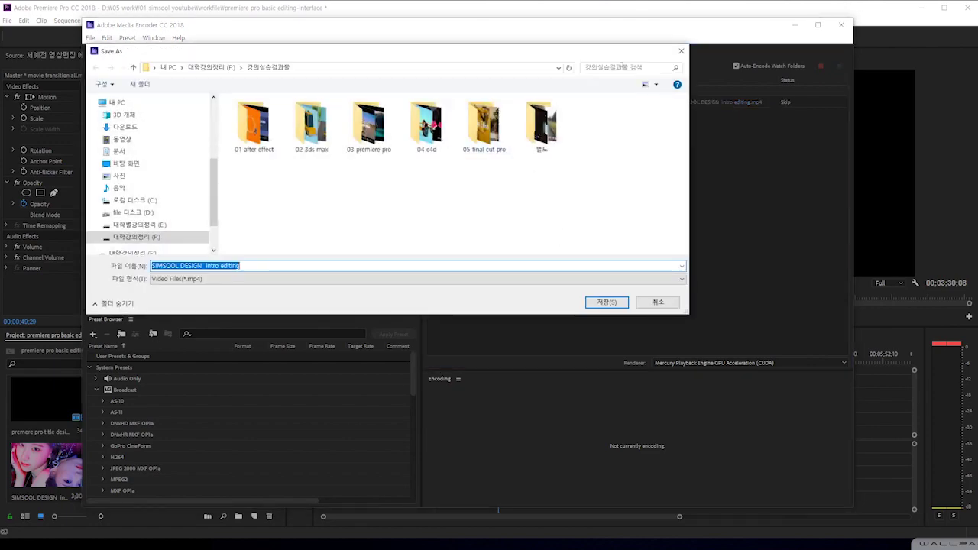
{"action": "left_click", "coordinate": [681, 50]}
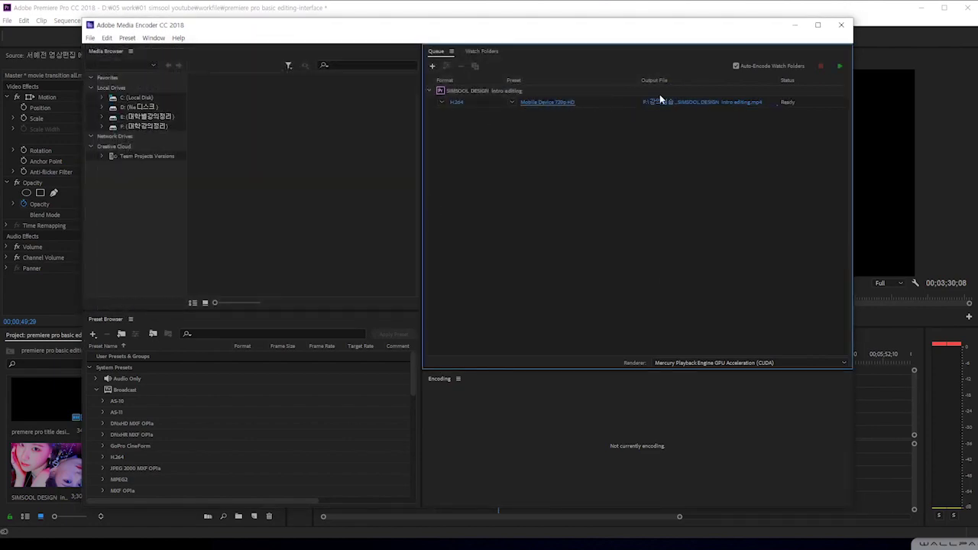
{"action": "left_click", "coordinate": [547, 102]}
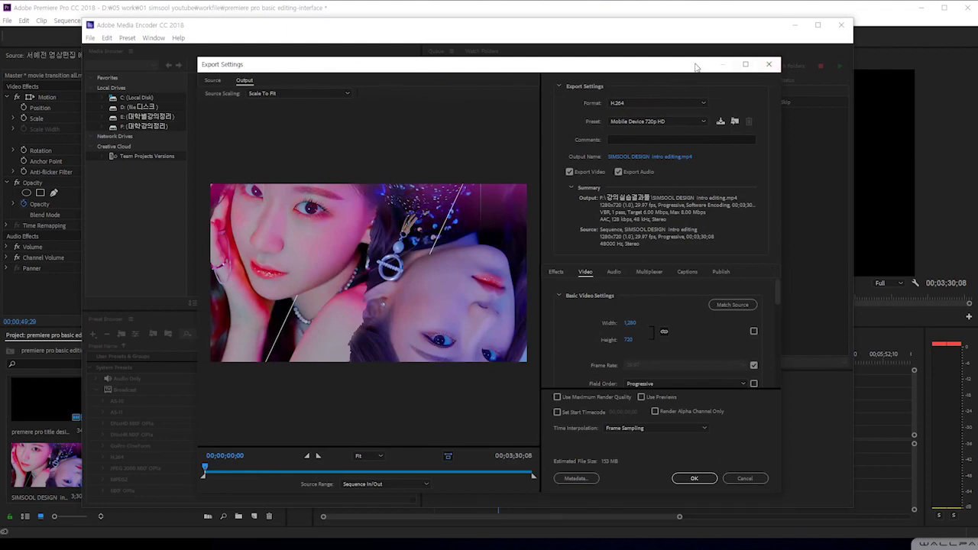
{"action": "left_click", "coordinate": [769, 64]}
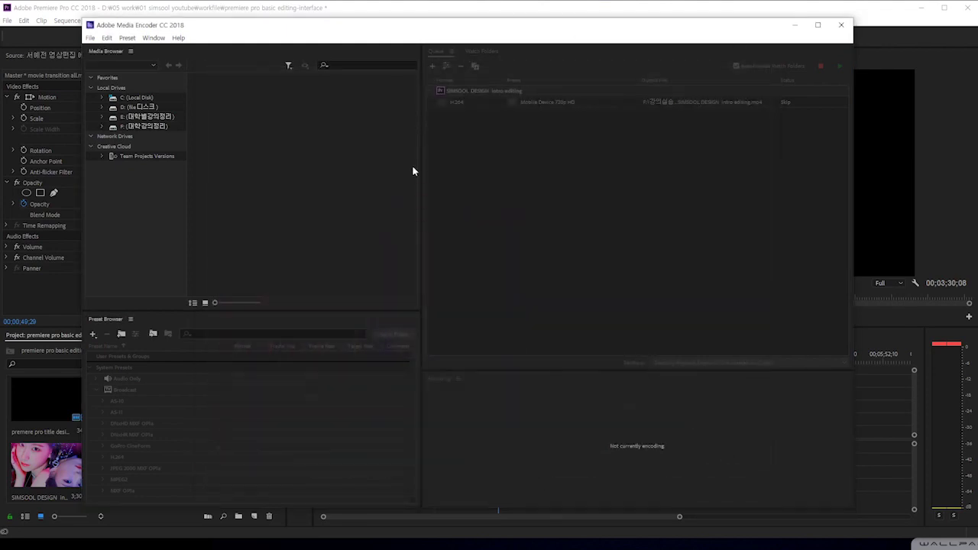
{"action": "left_click", "coordinate": [457, 106]}
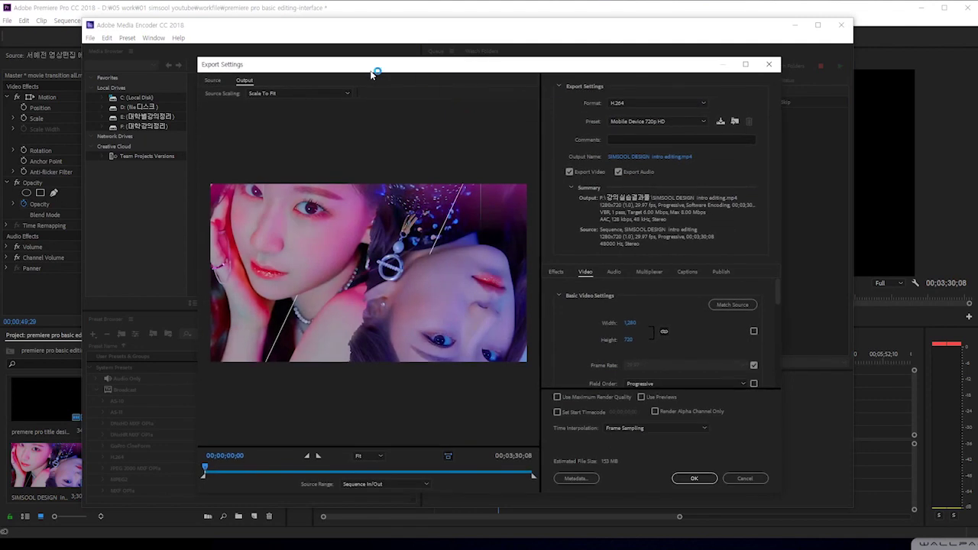
{"action": "left_click", "coordinate": [768, 65]}
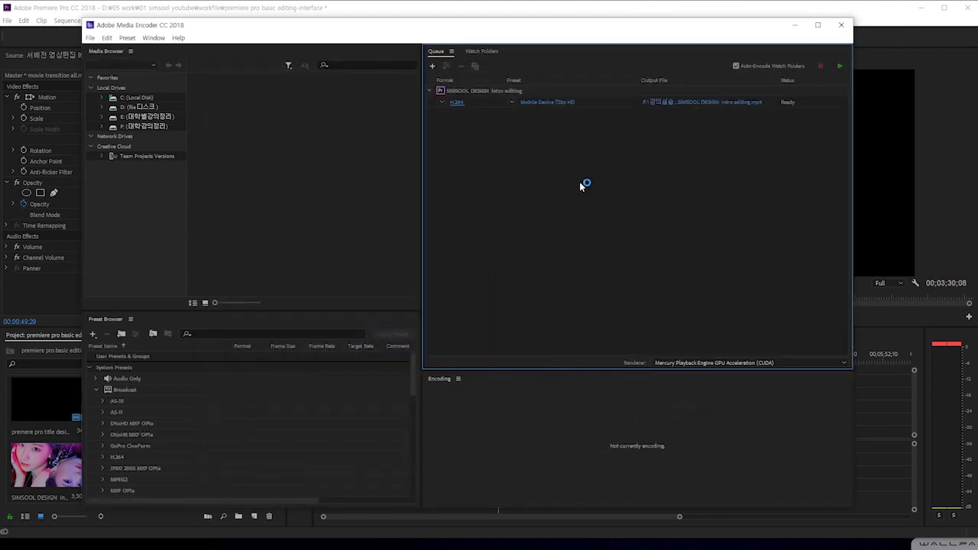
Step: Leave the encoder queue and try exporting the sequence directly from Premiere Pro as SIMSOOL DESIGN intro editing_1.mp4 with Mobile Device 720p HD
{"action": "left_click", "coordinate": [841, 66]}
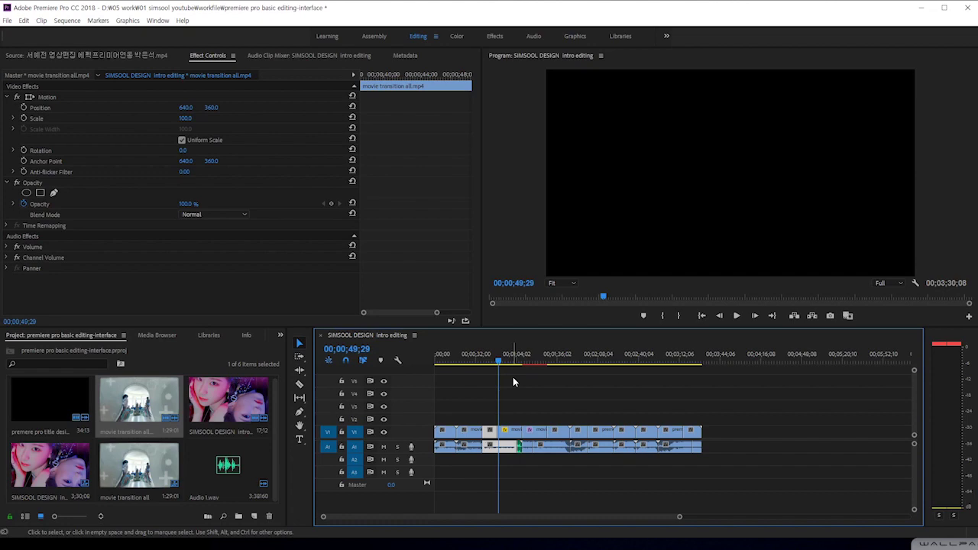
{"action": "key", "text": "ctrl+m"}
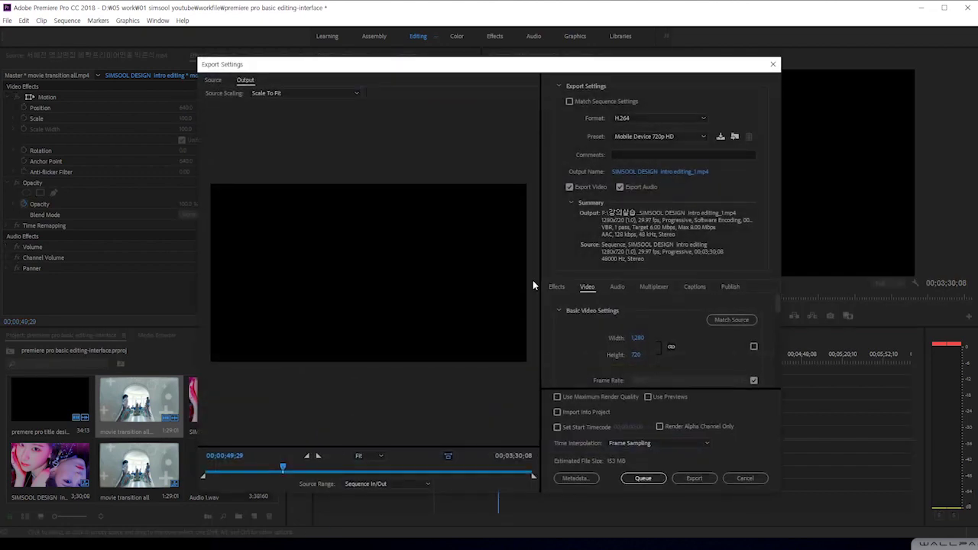
{"action": "left_click", "coordinate": [694, 478]}
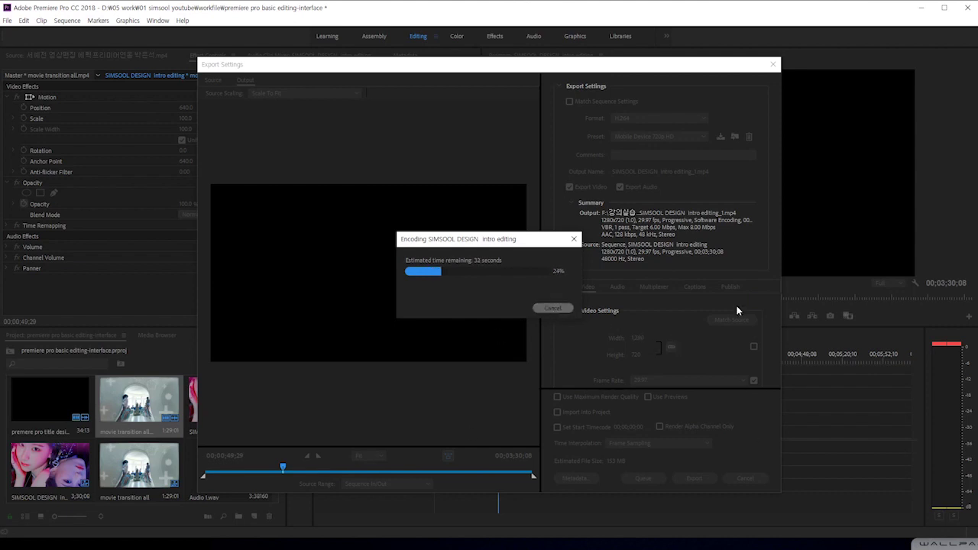
{"action": "left_click", "coordinate": [771, 64]}
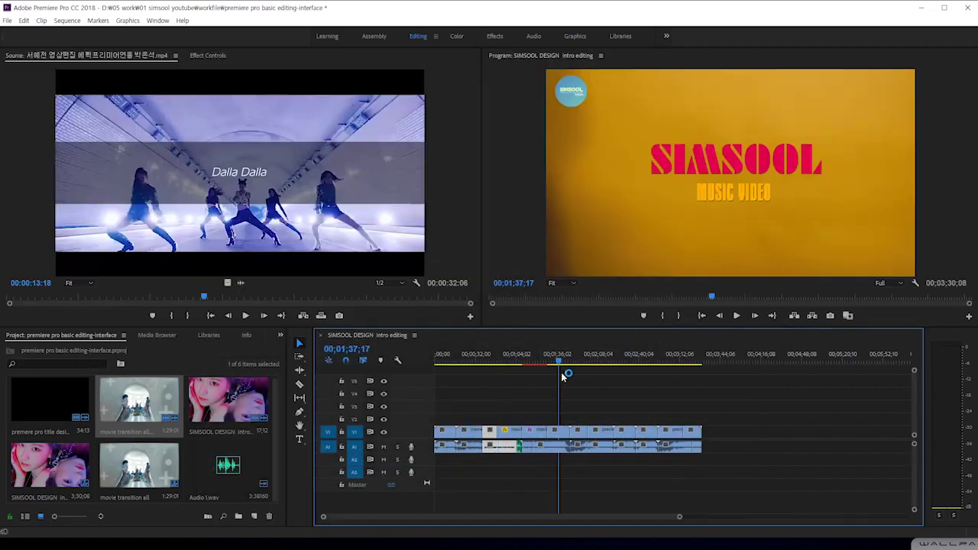
Step: Scrub the sequence to 00;00;08;24, select the first clip, and zoom the timeline in and out repeatedly around the playhead
{"action": "left_click_drag", "start_coordinate": [563, 375], "coordinate": [447, 405]}
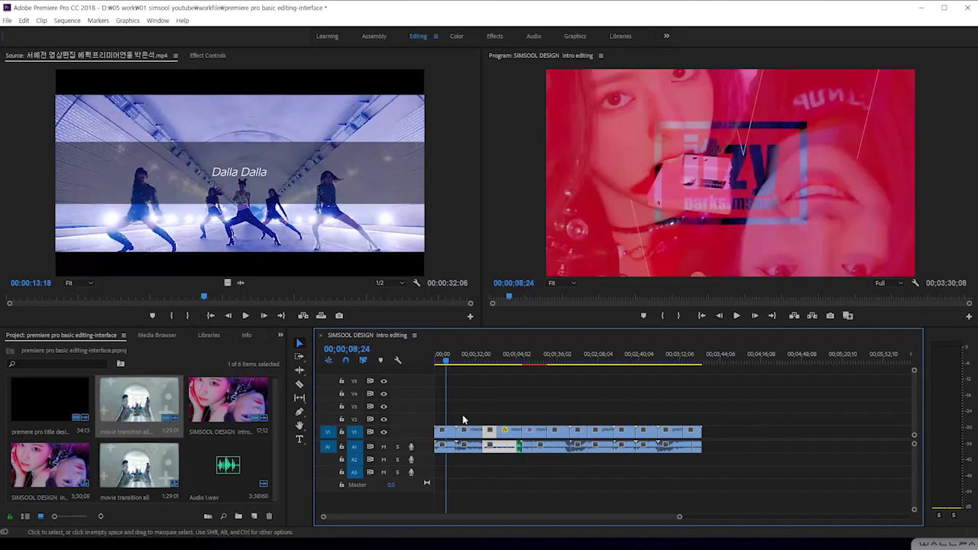
{"action": "left_click", "coordinate": [445, 433]}
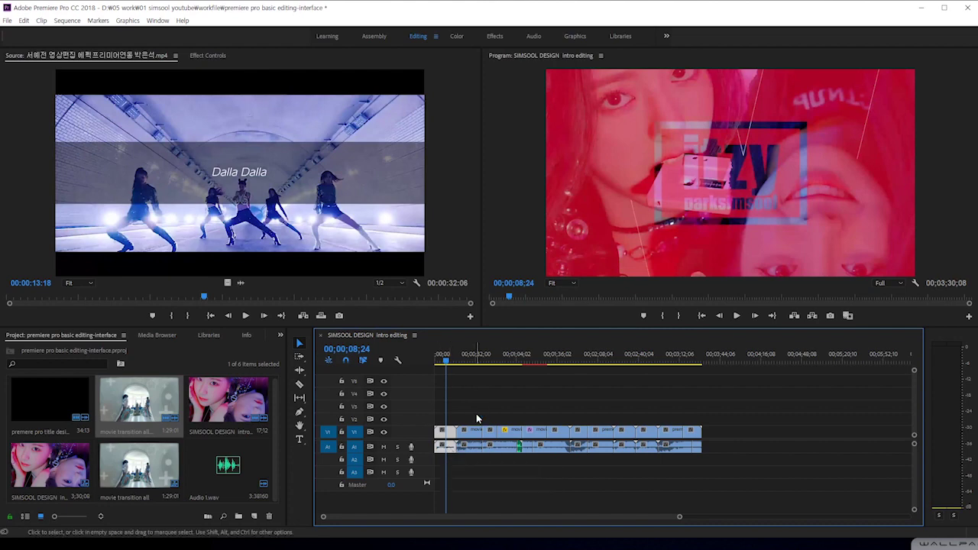
{"action": "key", "text": "="}
{"action": "key", "text": "="}
{"action": "key", "text": "="}
{"action": "key", "text": "="}
{"action": "key", "text": "="}
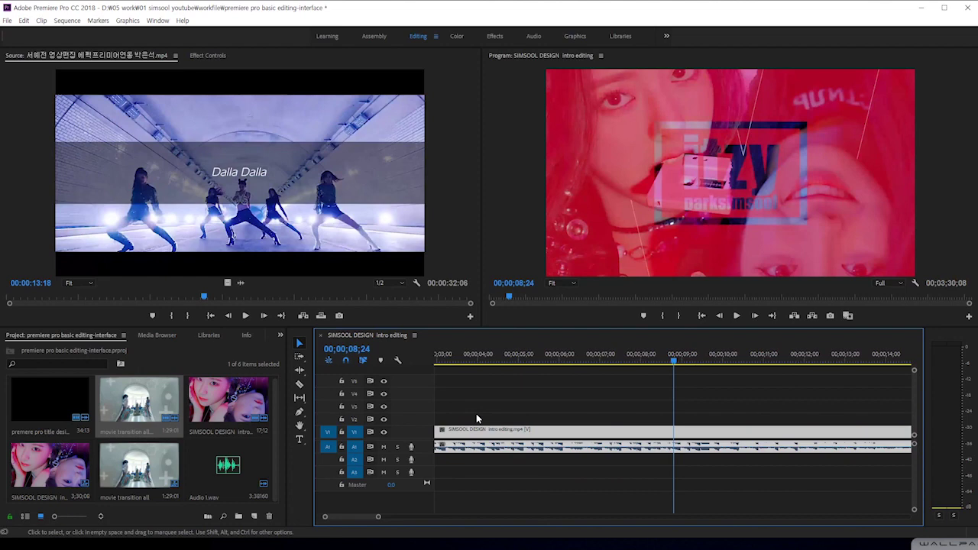
{"action": "key", "text": "-"}
{"action": "key", "text": "-"}
{"action": "key", "text": "-"}
{"action": "key", "text": "-"}
{"action": "key", "text": "-"}
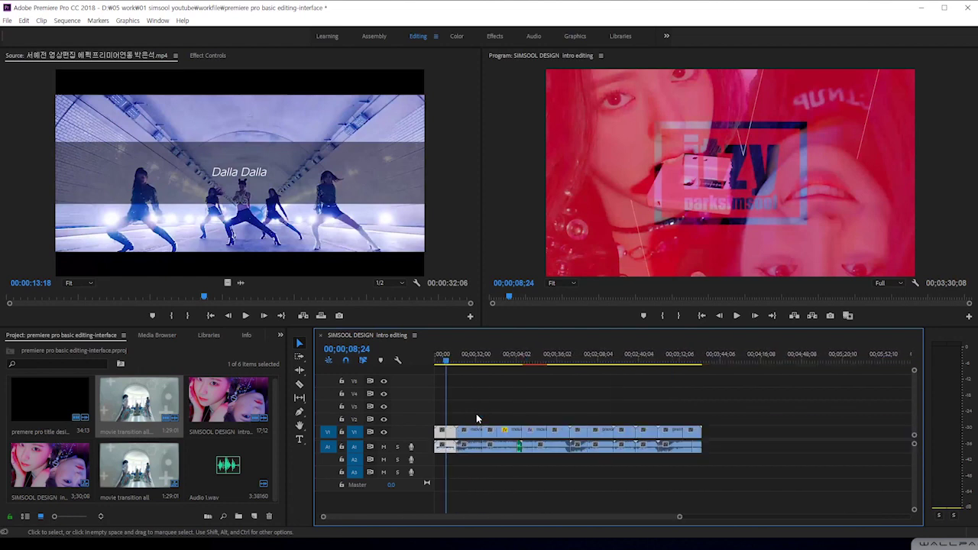
{"action": "key", "text": "="}
{"action": "key", "text": "="}
{"action": "key", "text": "="}
{"action": "key", "text": "="}
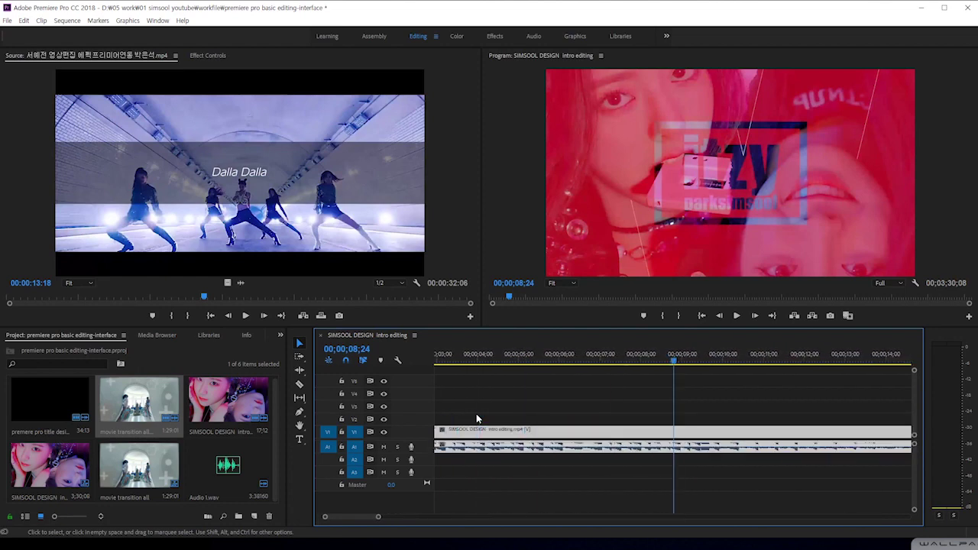
{"action": "key", "text": "-"}
{"action": "key", "text": "-"}
{"action": "key", "text": "-"}
{"action": "key", "text": "-"}
{"action": "key", "text": "-"}
{"action": "key", "text": "-"}
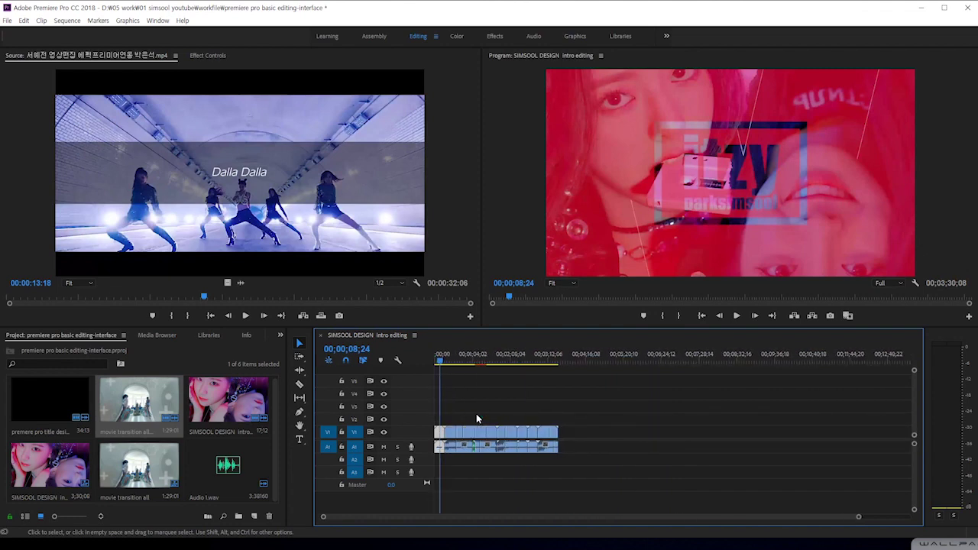
{"action": "key", "text": "="}
{"action": "key", "text": "="}
{"action": "key", "text": "="}
{"action": "key", "text": "="}
{"action": "key", "text": "="}
{"action": "key", "text": "="}
{"action": "key", "text": "="}
{"action": "key", "text": "="}
{"action": "key", "text": "="}
{"action": "key", "text": "="}
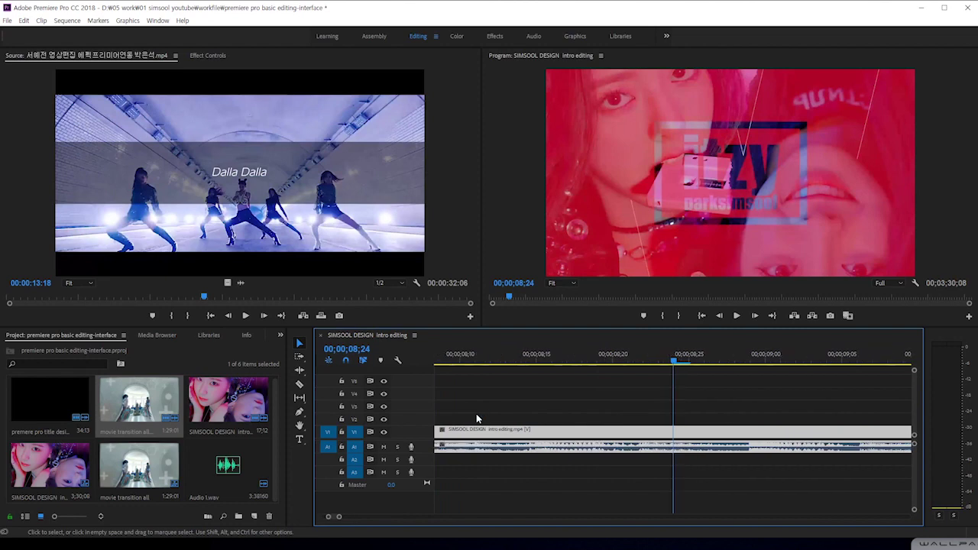
{"action": "key", "text": "-"}
{"action": "key", "text": "-"}
{"action": "key", "text": "-"}
{"action": "key", "text": "-"}
{"action": "key", "text": "-"}
{"action": "key", "text": "-"}
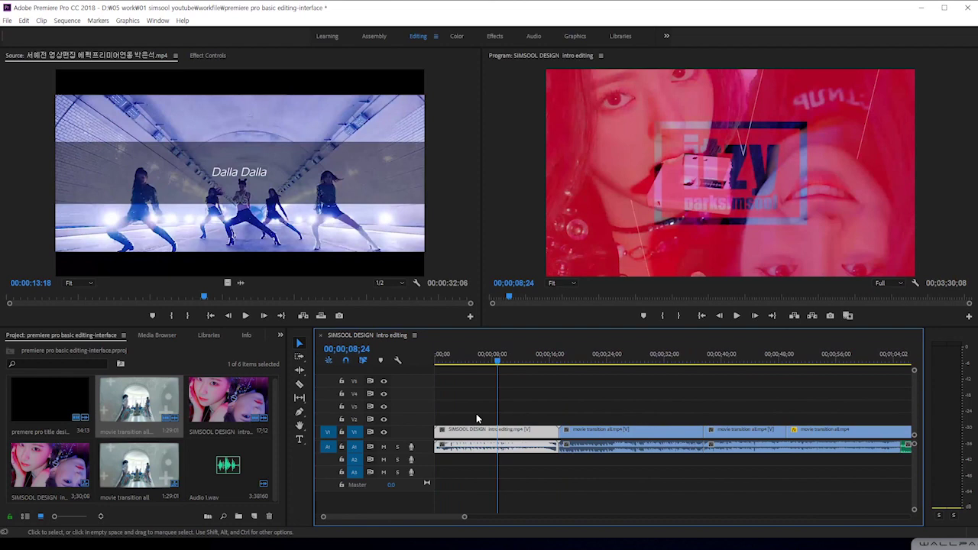
{"action": "key", "text": "="}
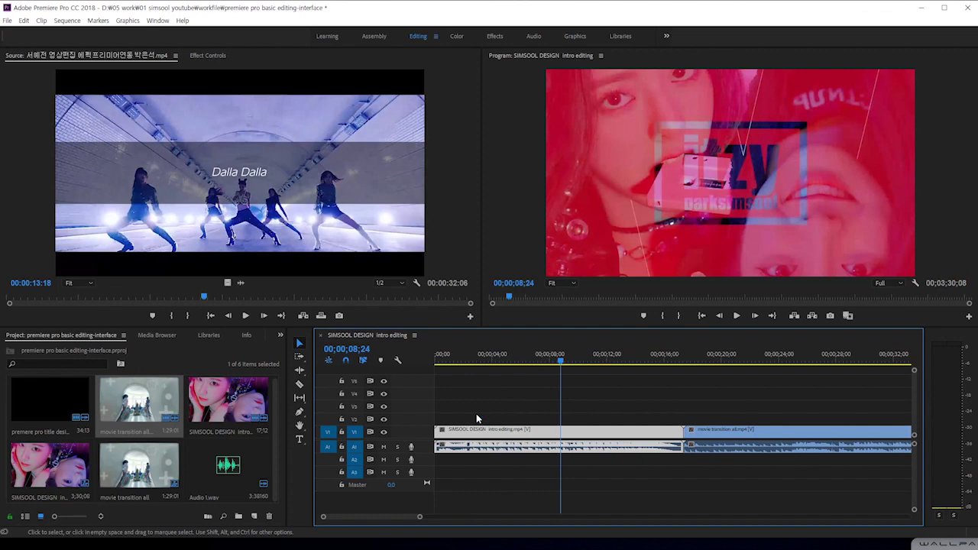
Step: Switch the timeline back and forth between fitting the whole sequence and the closer zoom level
{"action": "key", "text": "backslash"}
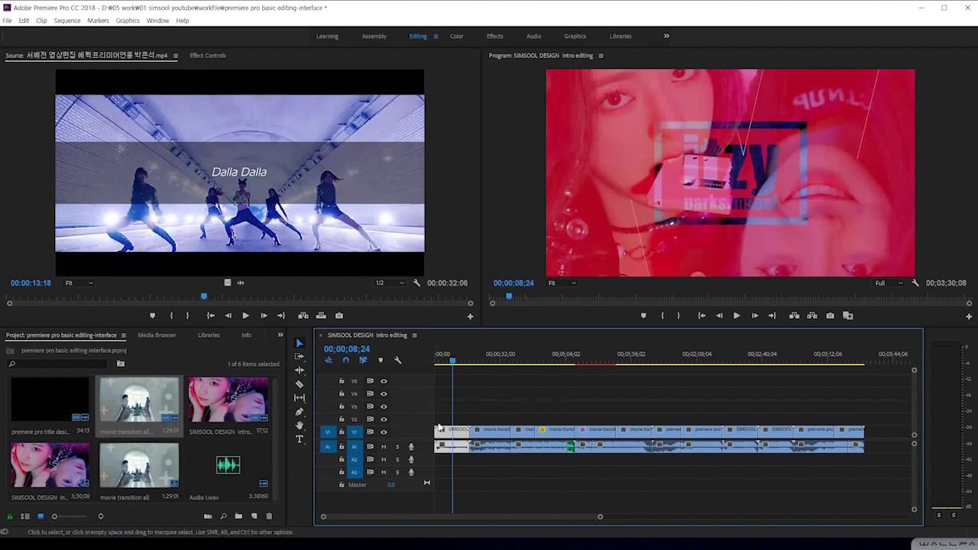
{"action": "key", "text": "backslash"}
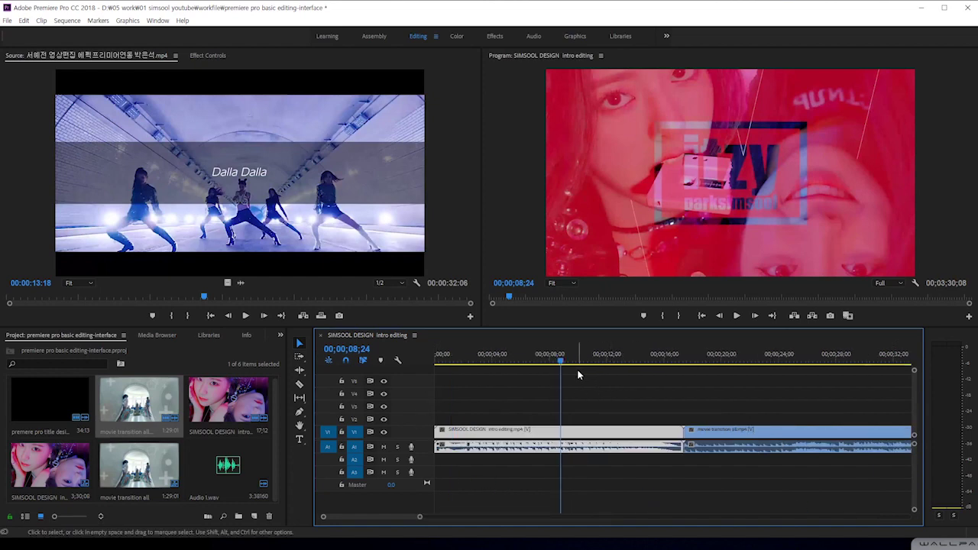
{"action": "key", "text": "backslash"}
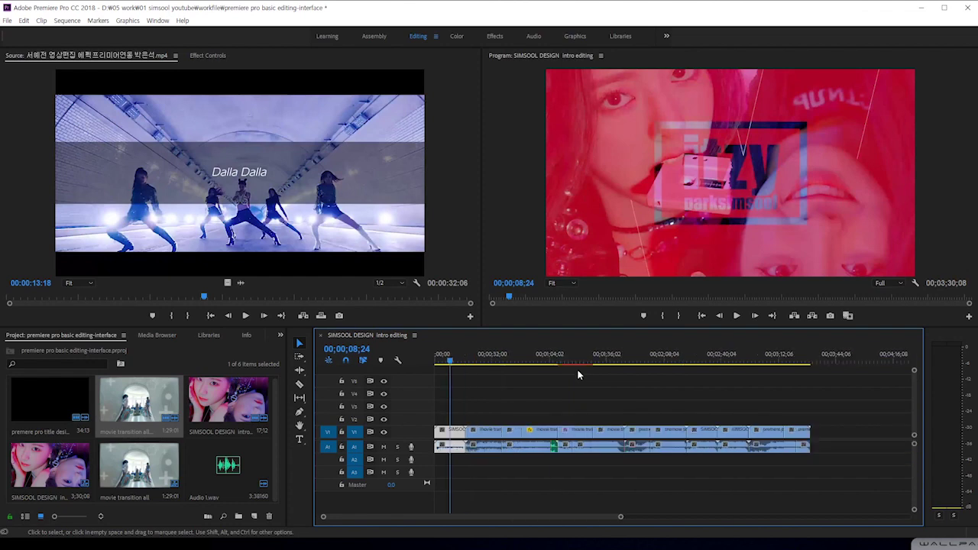
{"action": "key", "text": "equal"}
{"action": "key", "text": "equal"}
{"action": "key", "text": "backslash"}
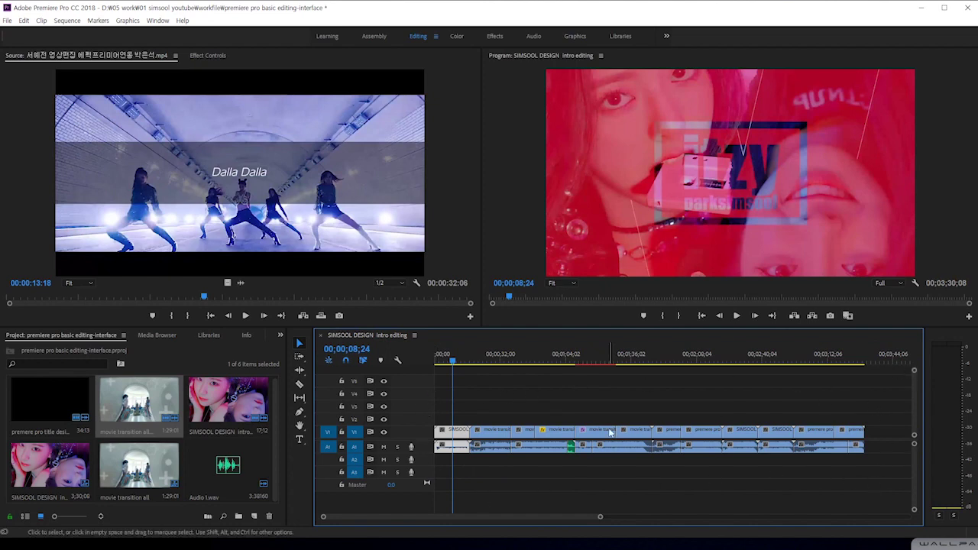
{"action": "key", "text": "backslash"}
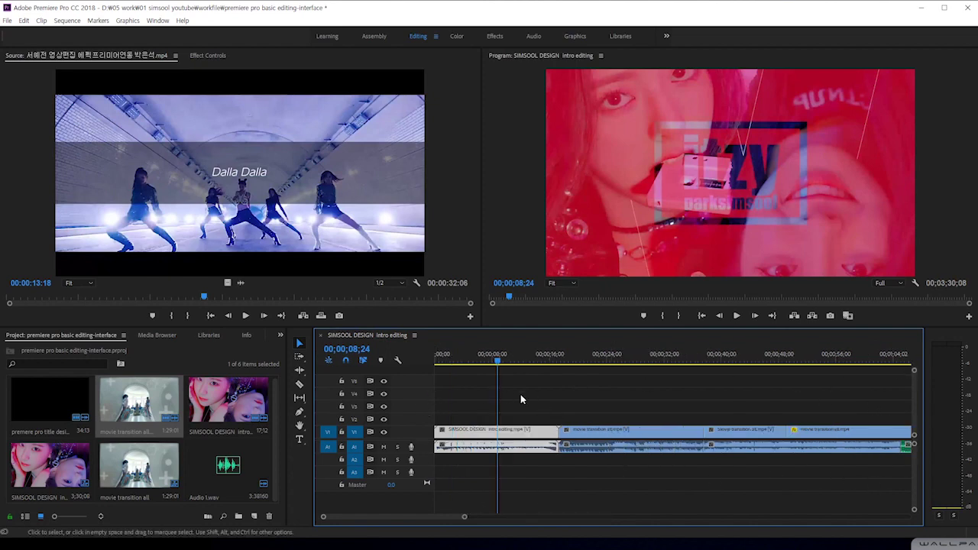